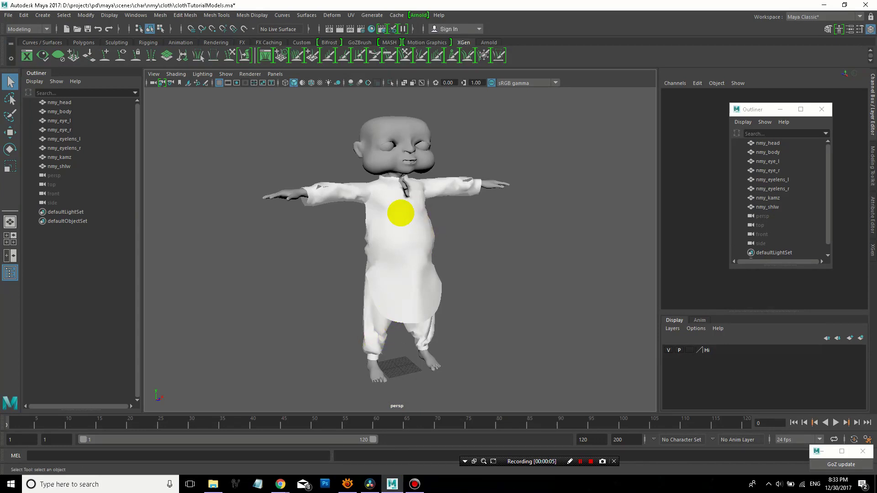
pyautogui.click(422, 219)
pyautogui.click(400, 126)
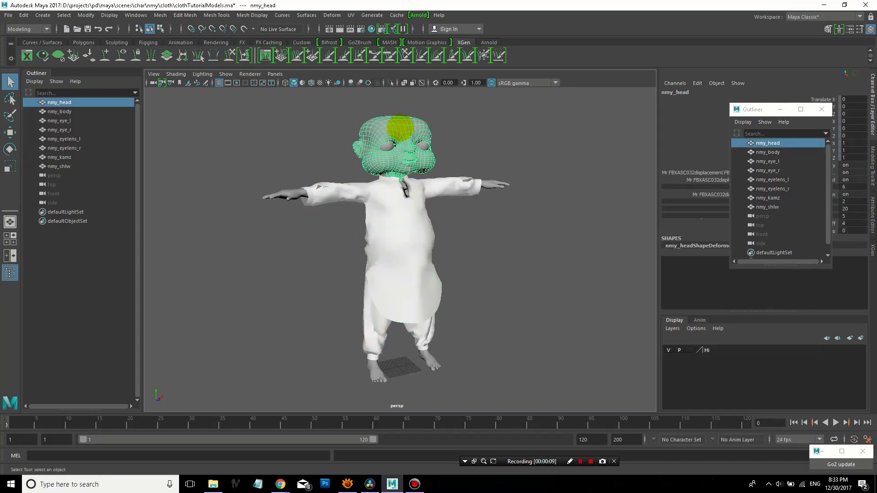
pyautogui.click(372, 340)
pyautogui.keyDown('alt'); pyautogui.moveTo(412, 336); pyautogui.dragTo(504, 317); pyautogui.keyUp('alt')
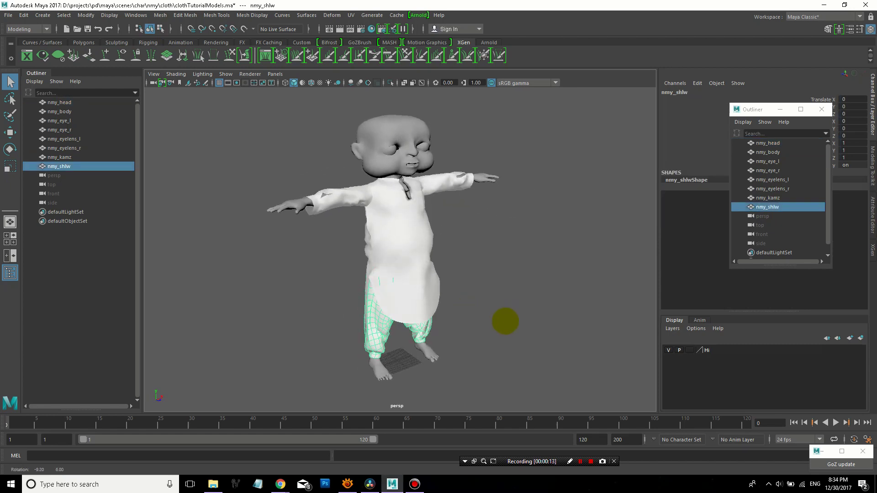
pyautogui.click(505, 292)
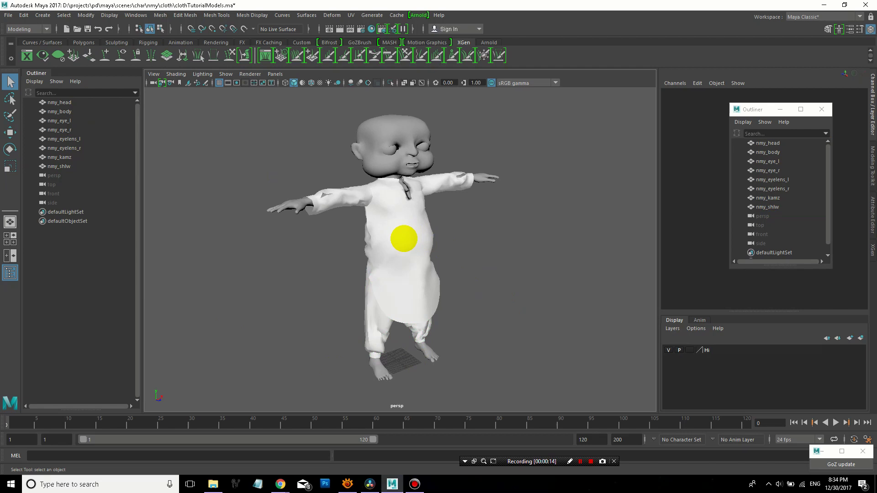
# Hide the nmy_kamz and nmy_shlw clothing meshes
pyautogui.click(402, 239)
pyautogui.keyDown('shift'); pyautogui.click(434, 320); pyautogui.keyUp('shift')
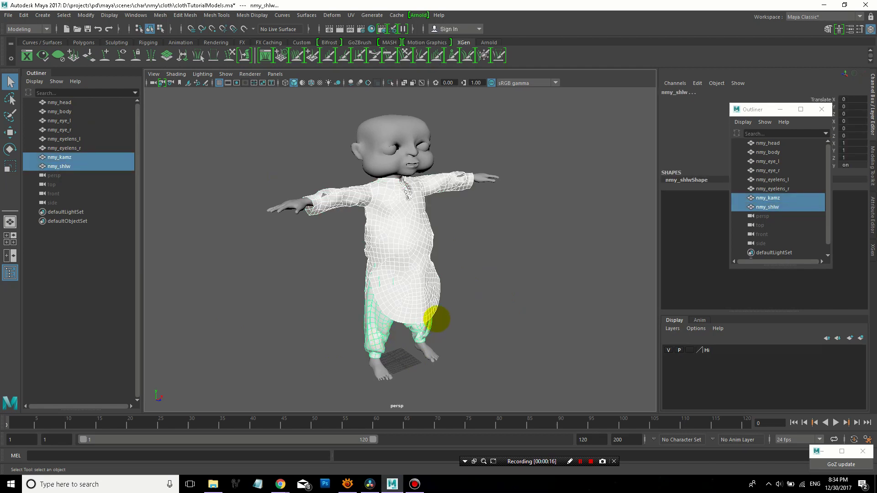
pyautogui.hotkey('ctrl', 'h')
pyautogui.keyDown('alt'); pyautogui.moveTo(470, 225); pyautogui.dragTo(460, 240); pyautogui.keyUp('alt')
# Select the nmy_body mesh and create a new Lambert material in the Hypershade
pyautogui.click(408, 228)
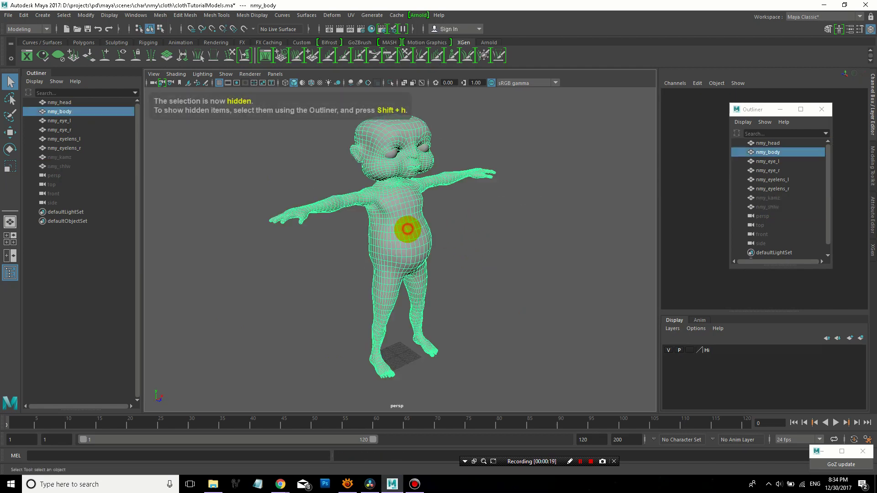
pyautogui.click(135, 15)
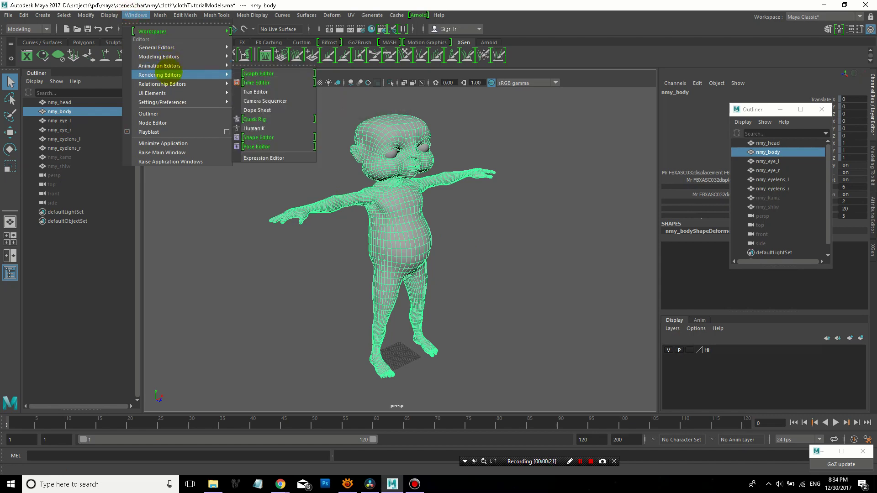
pyautogui.click(257, 82)
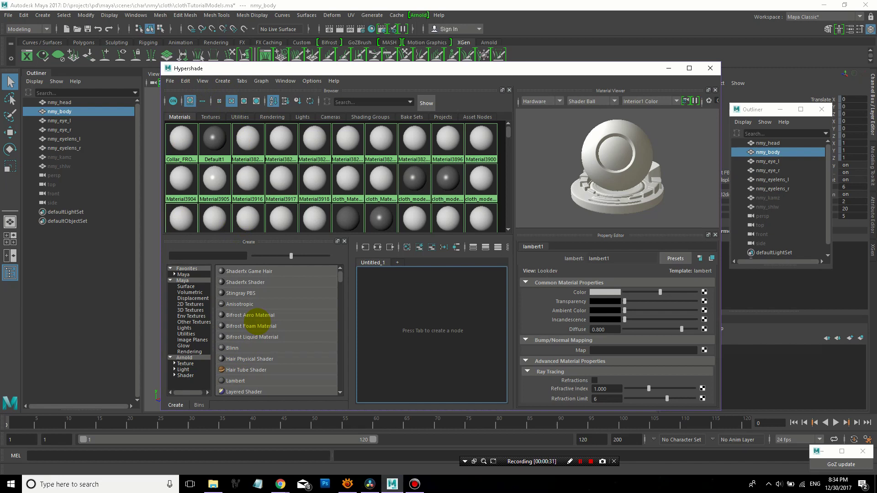
pyautogui.moveTo(340, 278); pyautogui.dragTo(341, 283)
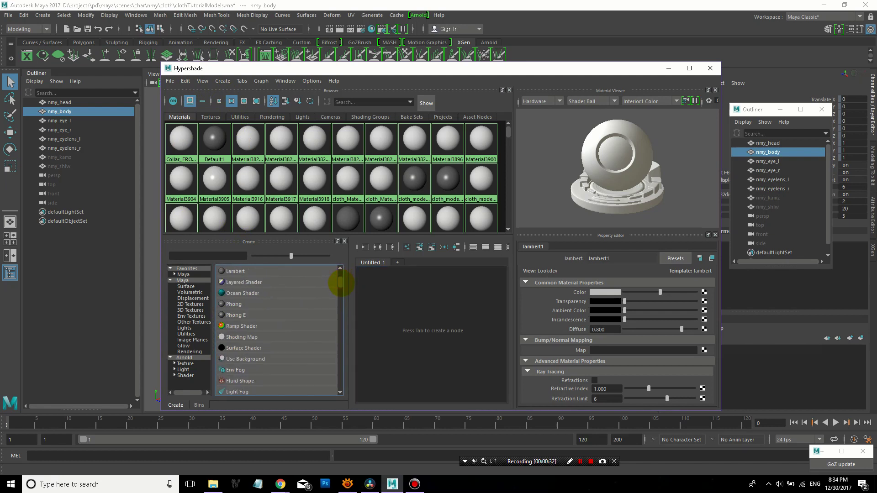
pyautogui.moveTo(244, 273); pyautogui.dragTo(423, 311)
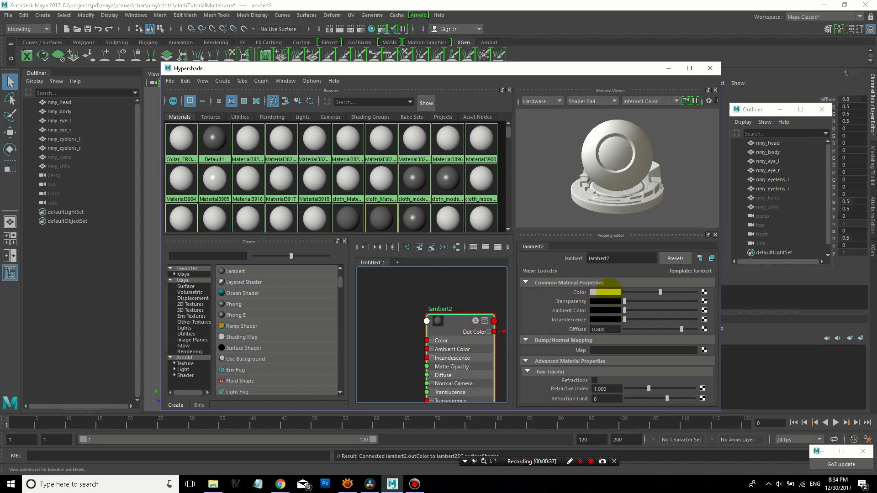
# Set the new Lambert's color to a dark brown of about RGB 0.087, 0.049, 0.029 and name the material skin
pyautogui.click(610, 292)
pyautogui.click(617, 325)
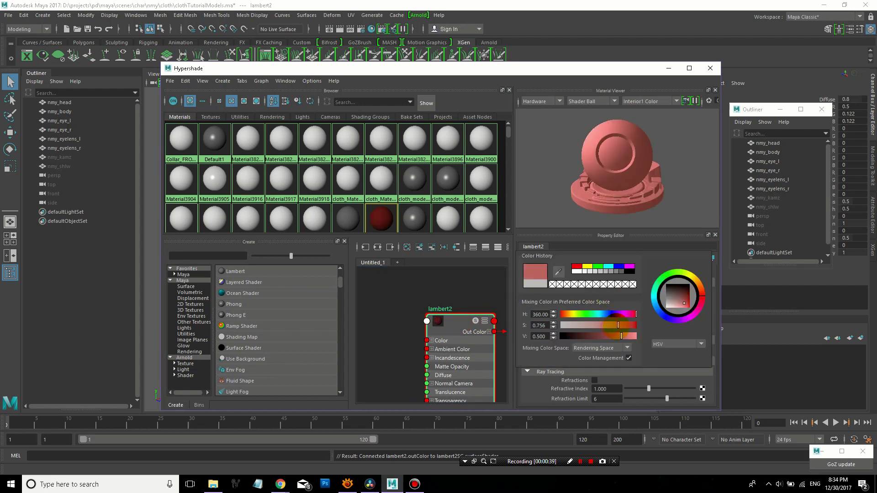
pyautogui.moveTo(621, 336); pyautogui.dragTo(591, 325)
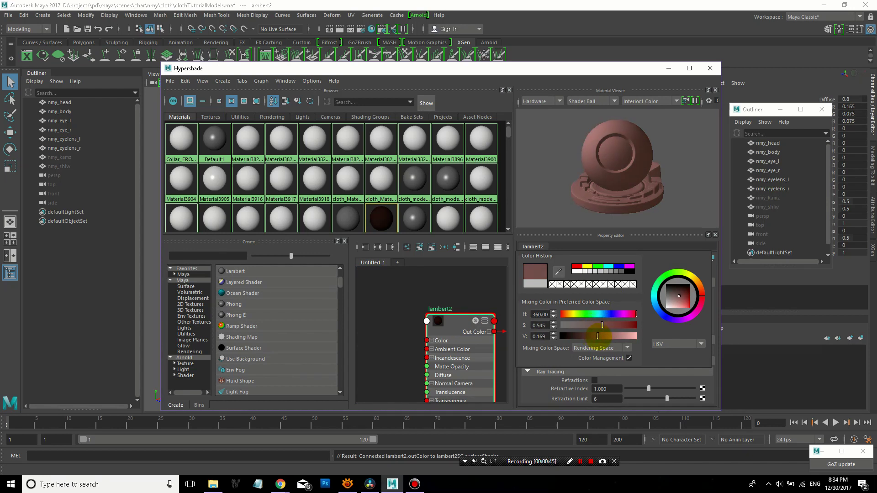
pyautogui.moveTo(680, 299); pyautogui.dragTo(686, 298)
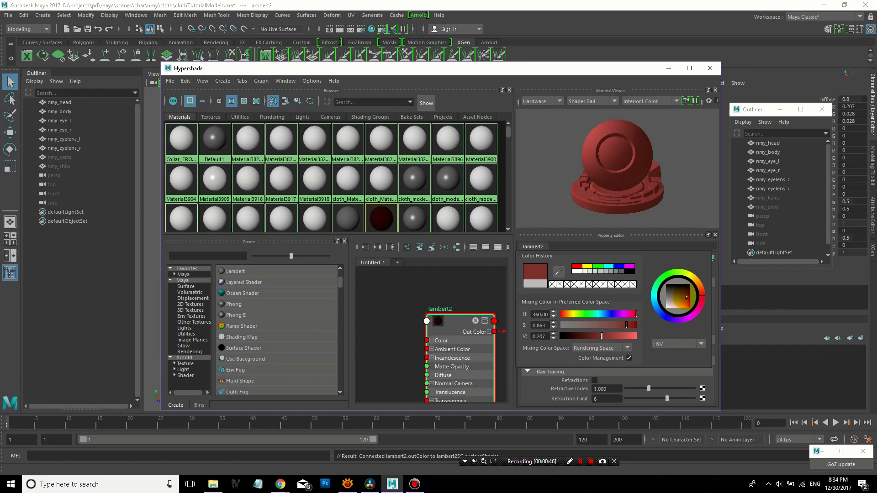
pyautogui.moveTo(626, 324); pyautogui.dragTo(614, 324)
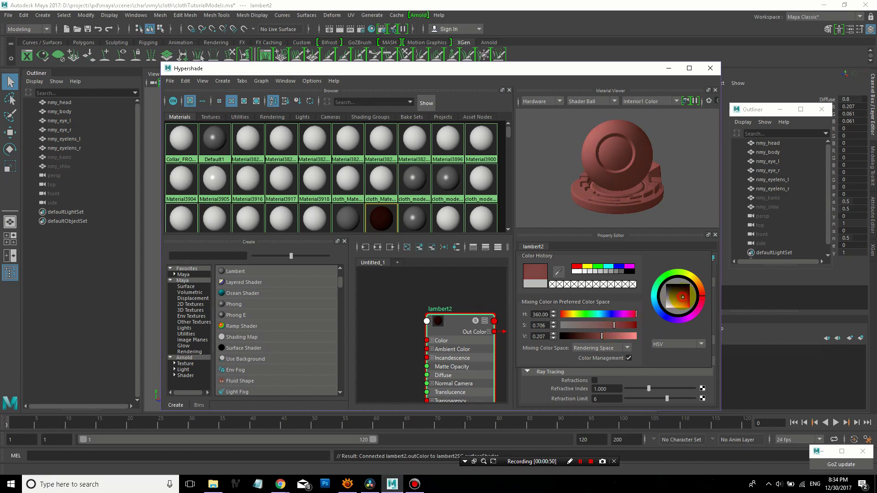
pyautogui.moveTo(682, 297); pyautogui.dragTo(684, 291)
pyautogui.moveTo(582, 336); pyautogui.dragTo(586, 336)
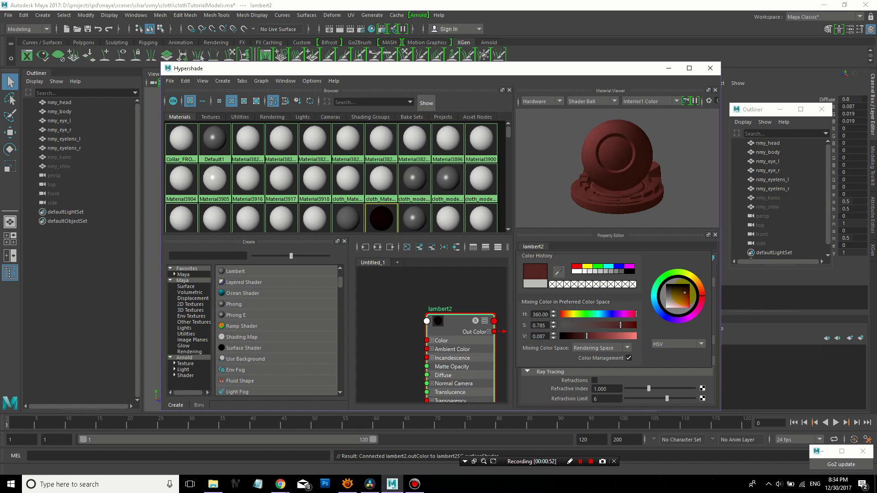
pyautogui.moveTo(685, 293); pyautogui.dragTo(682, 293)
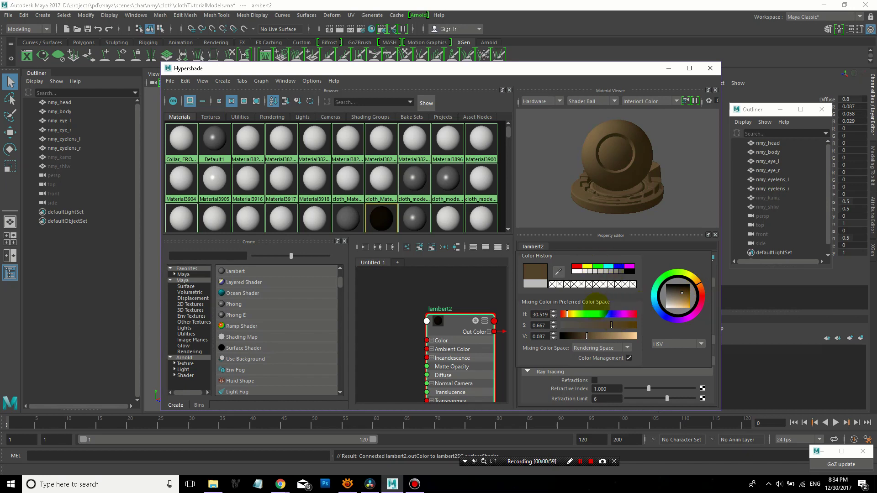
pyautogui.moveTo(567, 314); pyautogui.dragTo(564, 314)
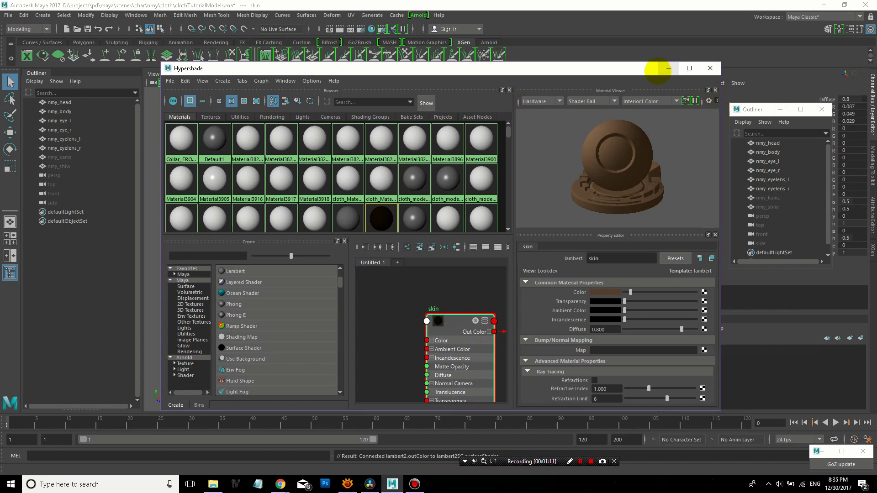
# Assign the skin material to the nmy_body mesh, moving the Hypershade window clear of the character
pyautogui.moveTo(652, 71); pyautogui.dragTo(730, 293)
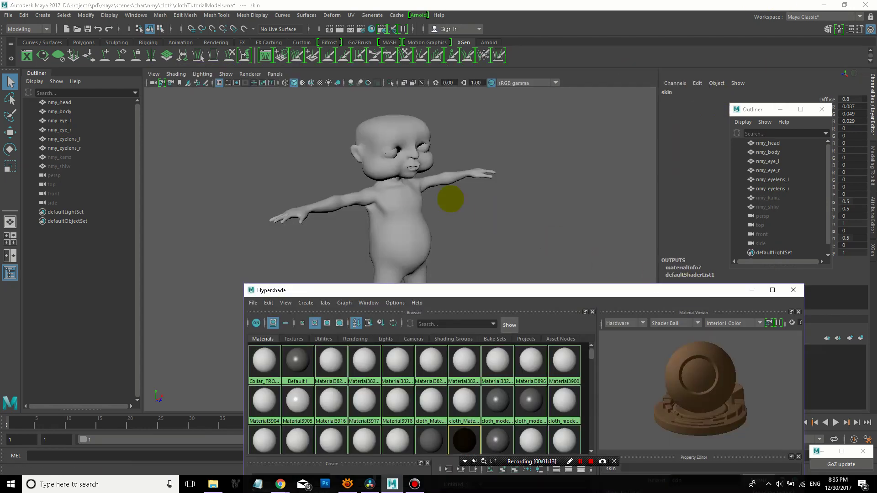
pyautogui.moveTo(513, 289); pyautogui.dragTo(626, 190)
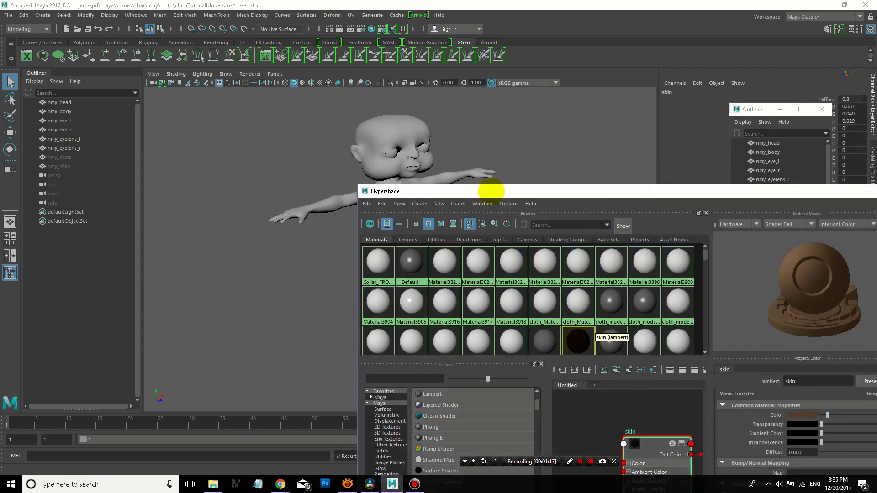
pyautogui.click(416, 136)
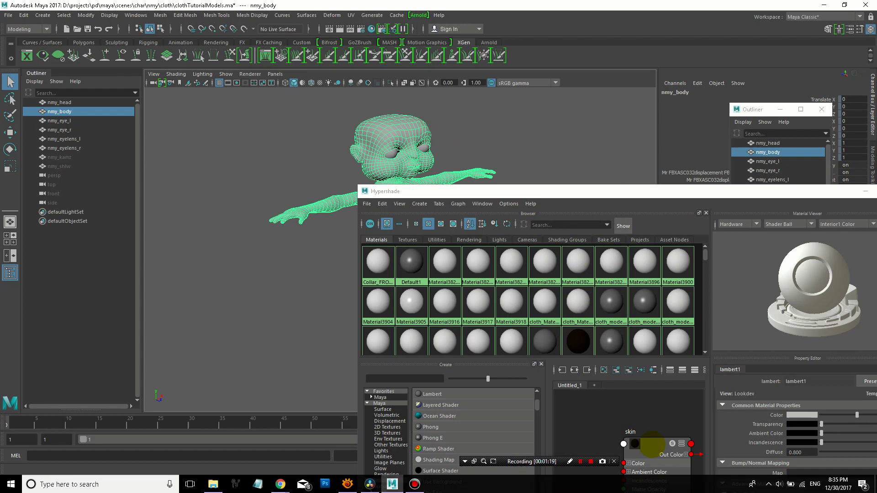
pyautogui.moveTo(651, 316); pyautogui.dragTo(644, 296, button='right')
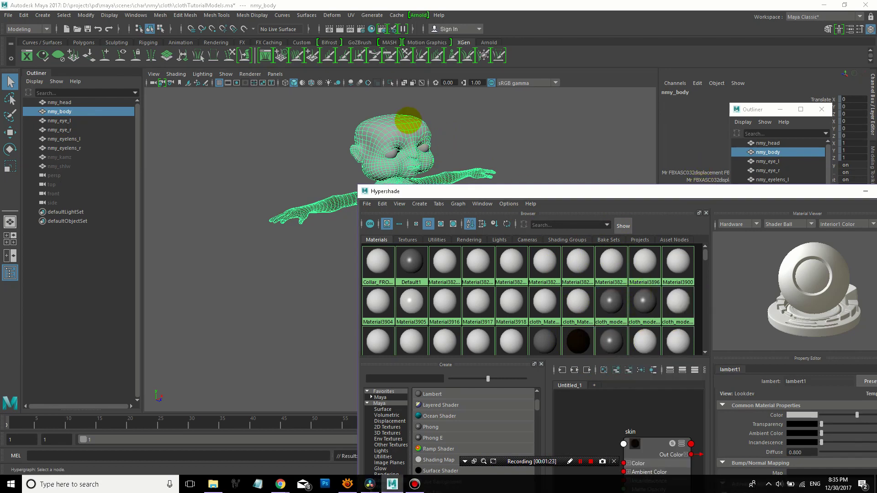
pyautogui.moveTo(700, 192); pyautogui.dragTo(683, 142)
pyautogui.moveTo(637, 385); pyautogui.dragTo(638, 293, button='right')
pyautogui.moveTo(658, 134); pyautogui.dragTo(425, 318)
pyautogui.click(450, 240)
# Compare the nmy_head mesh with nmy_body and delete the duplicate nmy_head
pyautogui.keyDown('alt'); pyautogui.moveTo(480, 211); pyautogui.dragTo(436, 196); pyautogui.keyUp('alt')
pyautogui.keyDown('alt'); pyautogui.moveTo(436, 197); pyautogui.dragTo(446, 113, button='right'); pyautogui.keyUp('alt')
pyautogui.click(454, 91)
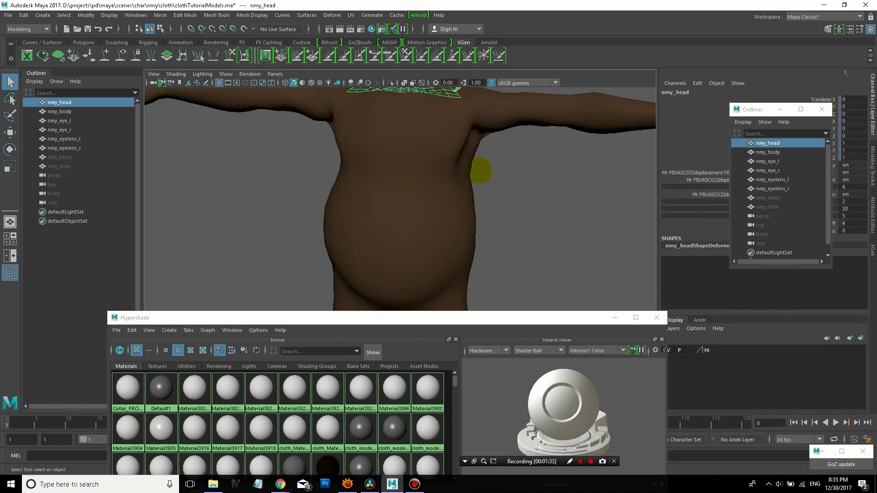
pyautogui.keyDown('alt'); pyautogui.moveTo(480, 170); pyautogui.dragTo(255, 220); pyautogui.keyUp('alt')
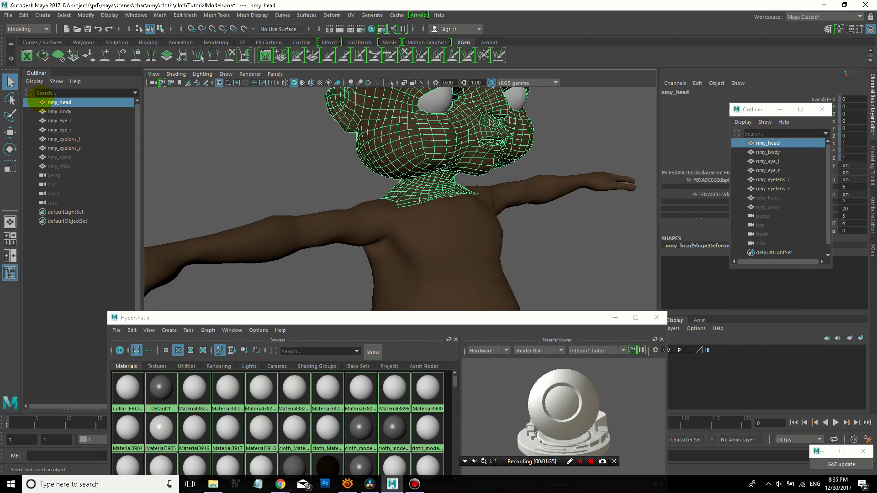
pyautogui.click(59, 111)
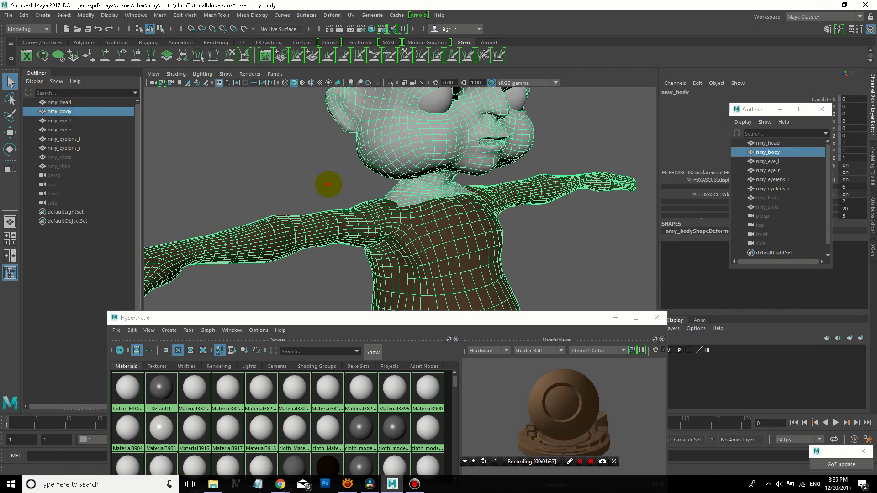
pyautogui.keyDown('alt'); pyautogui.moveTo(329, 184); pyautogui.dragTo(297, 184); pyautogui.keyUp('alt')
pyautogui.click(77, 102)
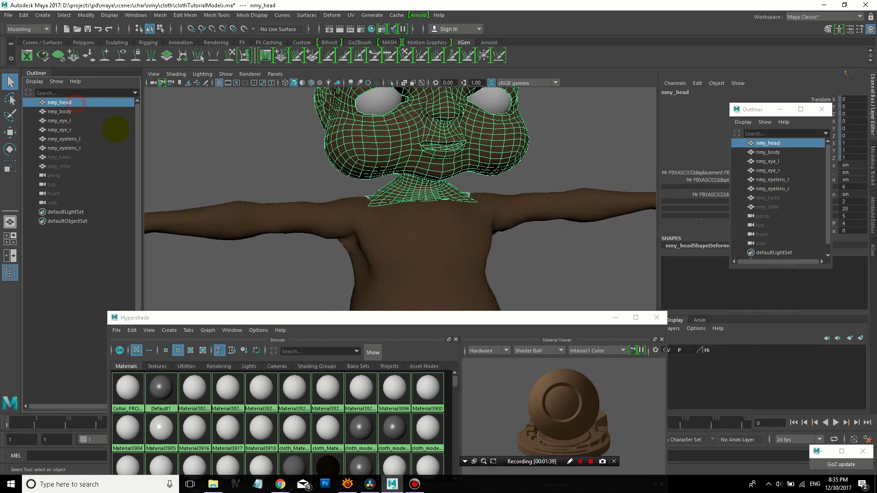
pyautogui.press('Delete')
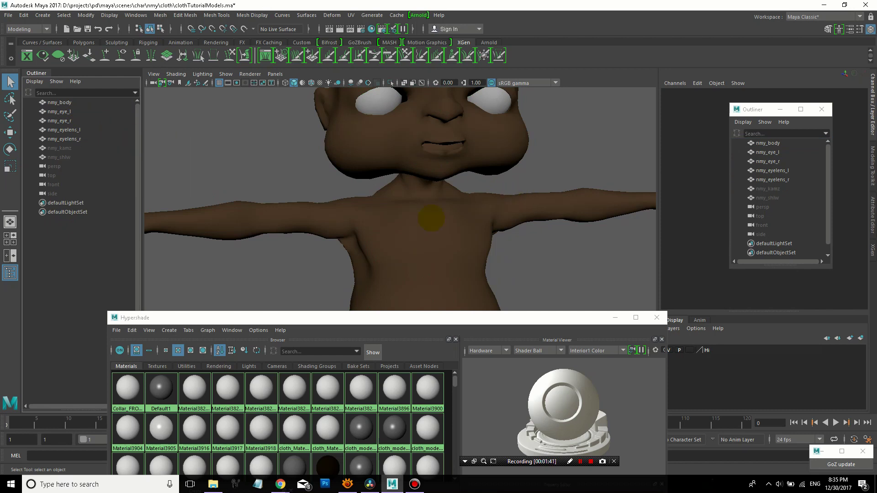
# Delete the nmy_eye_l and nmy_eye_r meshes, keeping both eyelens meshes
pyautogui.scroll(-5, 425, 200)
pyautogui.keyDown('alt'); pyautogui.moveTo(481, 223); pyautogui.dragTo(478, 162, button='middle'); pyautogui.keyUp('alt')
pyautogui.keyDown('alt'); pyautogui.moveTo(497, 207); pyautogui.dragTo(470, 207); pyautogui.keyUp('alt')
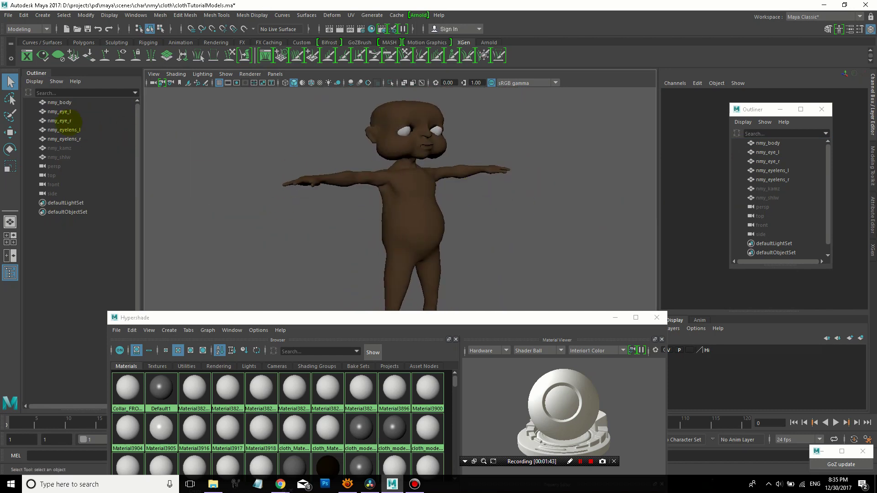
pyautogui.moveTo(74, 111); pyautogui.dragTo(195, 141)
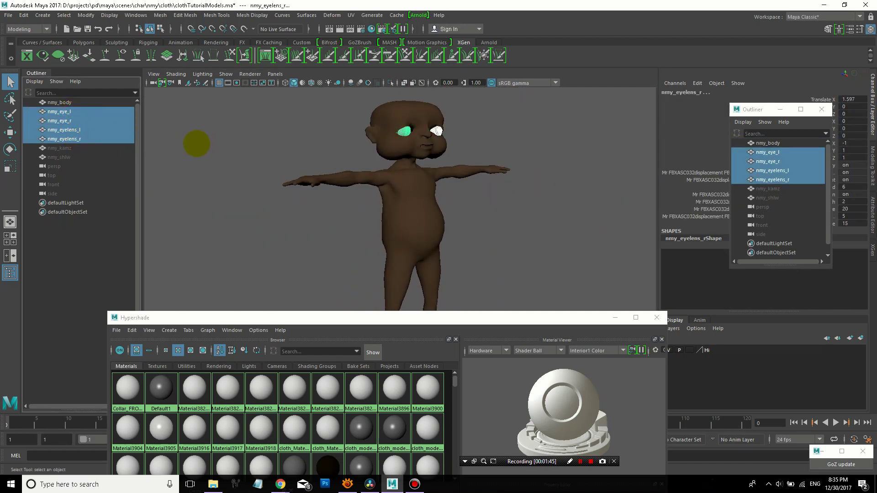
pyautogui.moveTo(74, 112); pyautogui.dragTo(74, 121)
pyautogui.press('Delete')
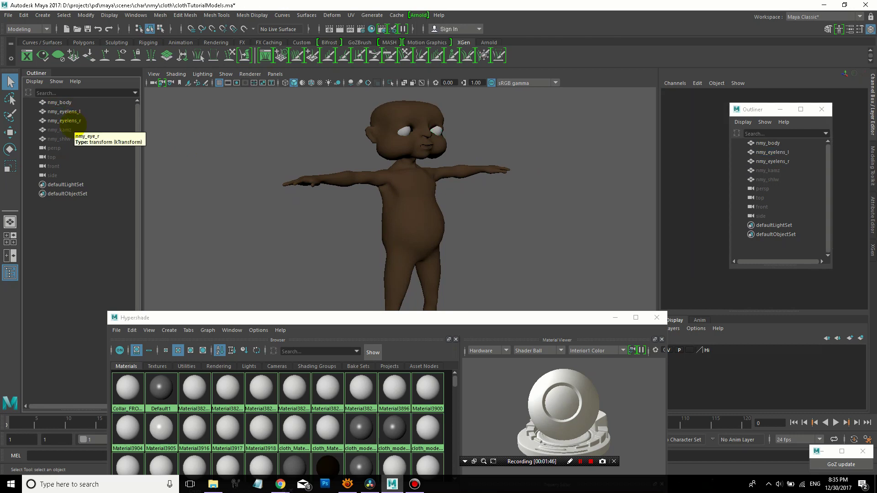
# Close the Hypershade and check the full nmy_body mesh in the viewport
pyautogui.keyDown('alt'); pyautogui.moveTo(528, 163); pyautogui.dragTo(513, 173); pyautogui.keyUp('alt')
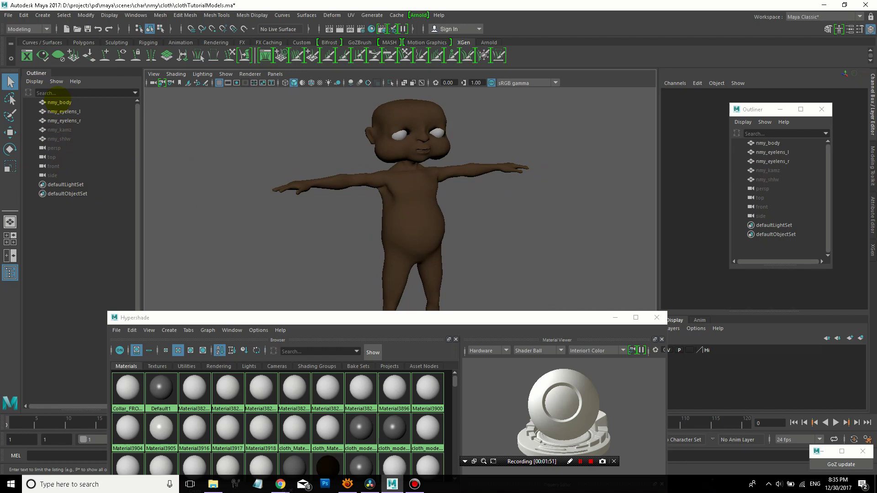
pyautogui.click(59, 102)
pyautogui.click(656, 318)
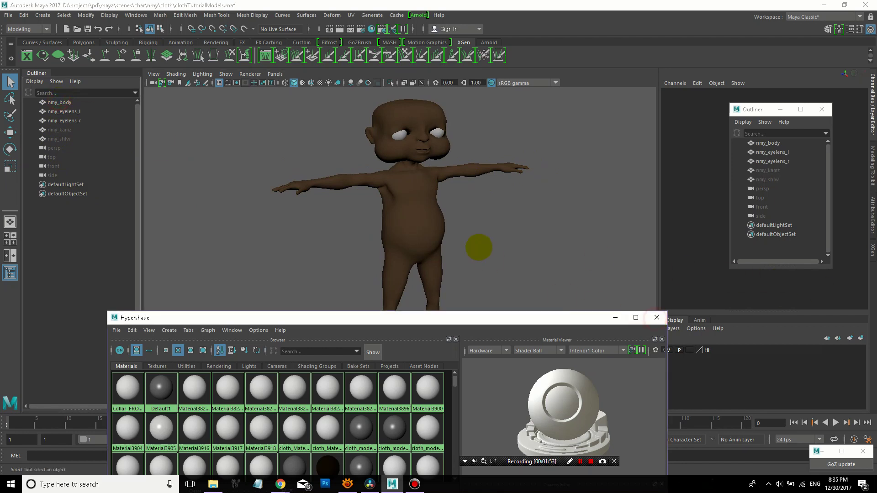
pyautogui.click(45, 102)
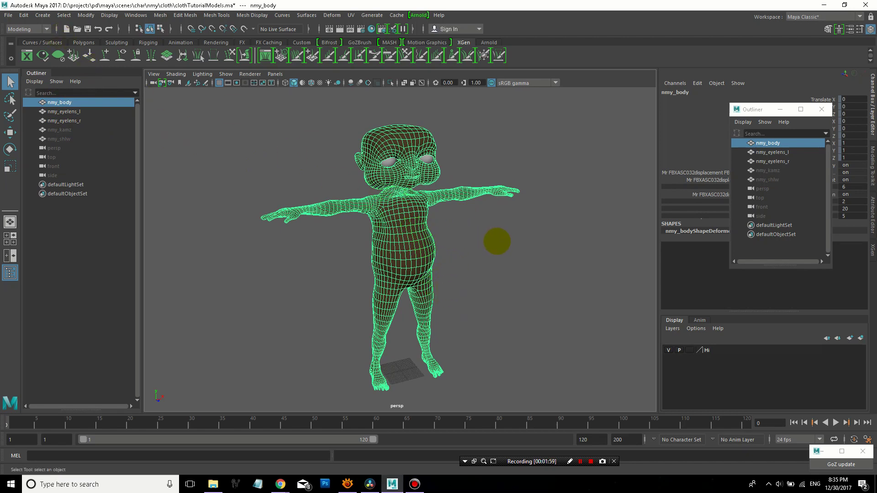
pyautogui.moveTo(495, 240)
pyautogui.keyDown('alt'); pyautogui.mouseDown()
pyautogui.moveTo(317, 234)
pyautogui.moveTo(349, 248)
pyautogui.moveTo(508, 244)
pyautogui.moveTo(501, 245)
pyautogui.mouseUp(); pyautogui.keyUp('alt')
pyautogui.click(501, 244)
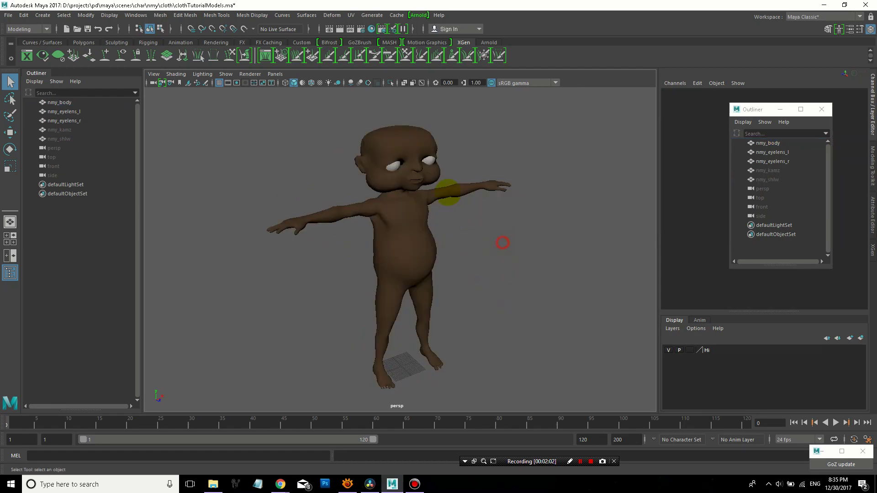
# Undo the switch to the nmy_body mesh's intermediate object
pyautogui.scroll(5, 411, 146)
pyautogui.scroll(-4, 412, 147)
pyautogui.click(370, 153)
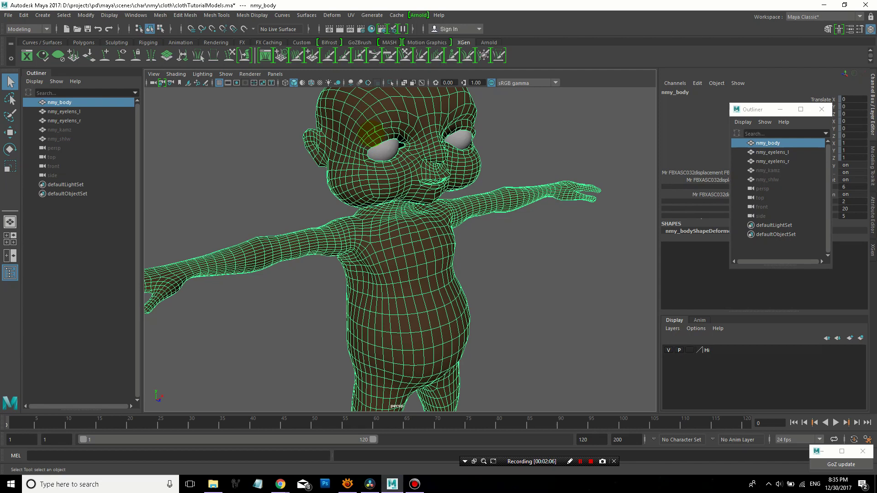
pyautogui.hotkey('ctrl', 'z')
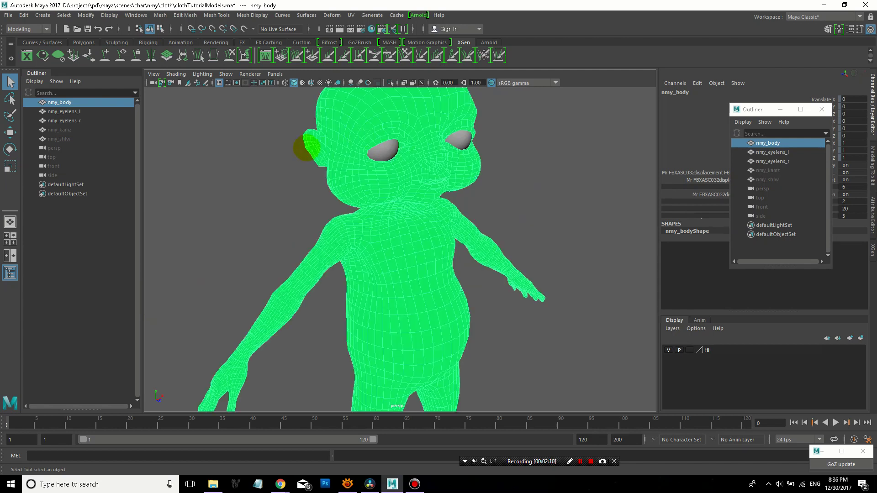
pyautogui.hotkey('ctrl', 'z')
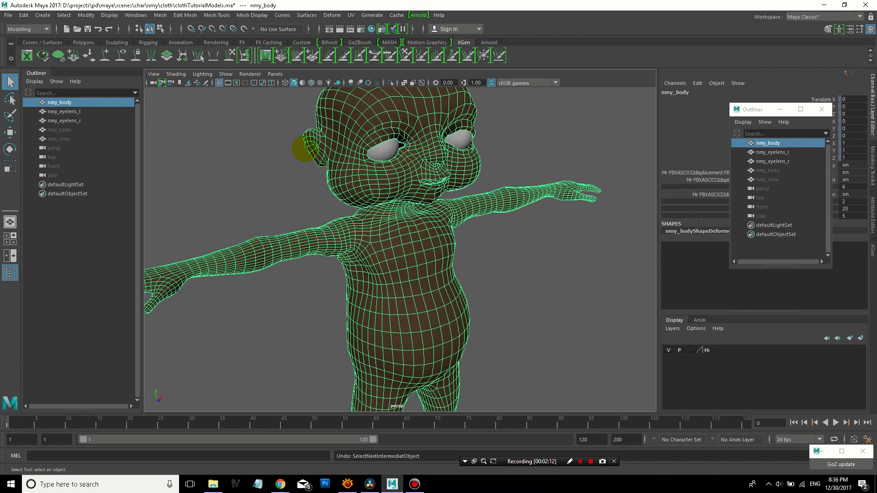
# Move the floating Outliner out of the way and select the nmy_body mesh with the whole figure in view
pyautogui.moveTo(764, 109); pyautogui.dragTo(830, 140)
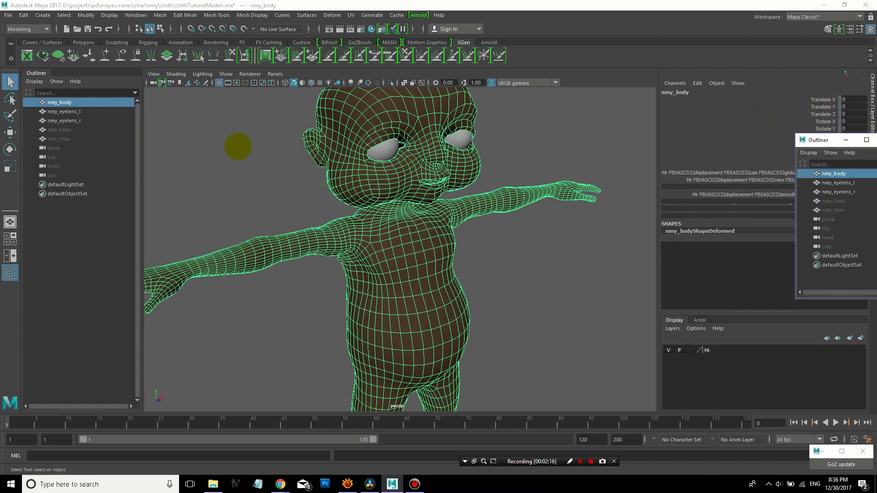
pyautogui.click(237, 145)
pyautogui.scroll(-4, 239, 144)
pyautogui.click(380, 159)
pyautogui.keyDown('alt'); pyautogui.moveTo(328, 178); pyautogui.dragTo(326, 146, button='middle'); pyautogui.keyUp('alt')
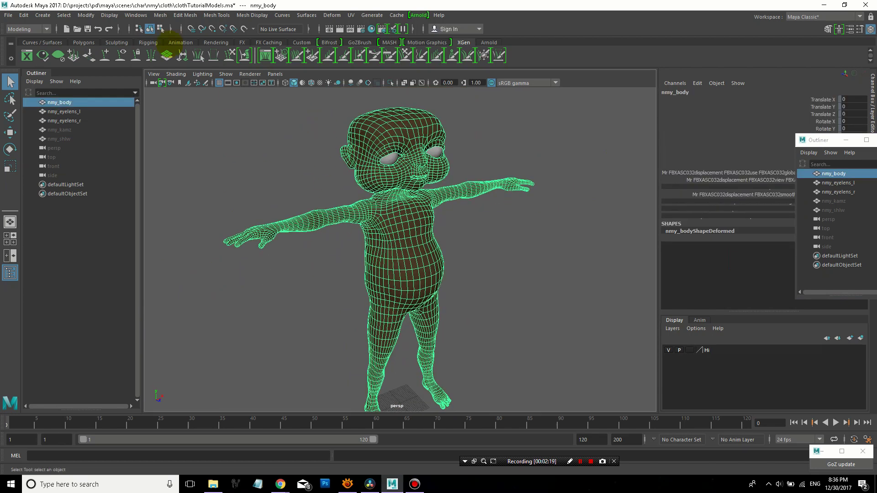
# Open the export options for the selected nmy_body mesh and set the file type to OBJexport
pyautogui.click(22, 15)
pyautogui.moveTo(82, 132)
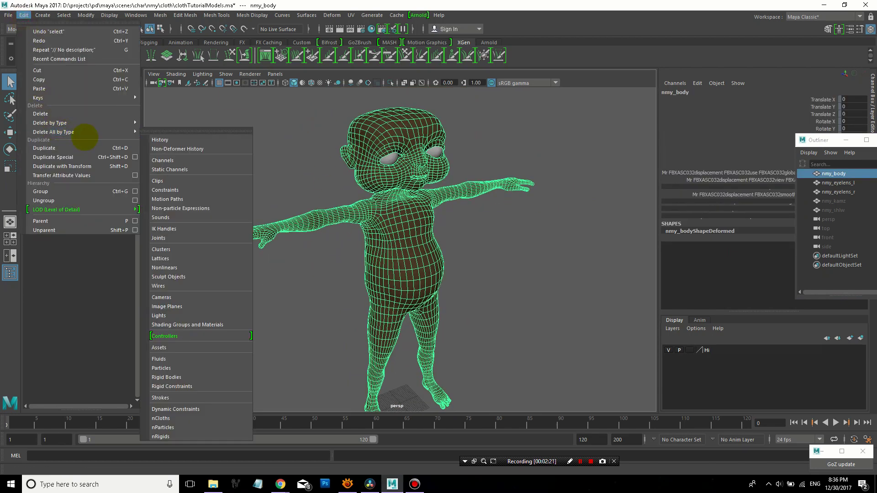
pyautogui.click(8, 15)
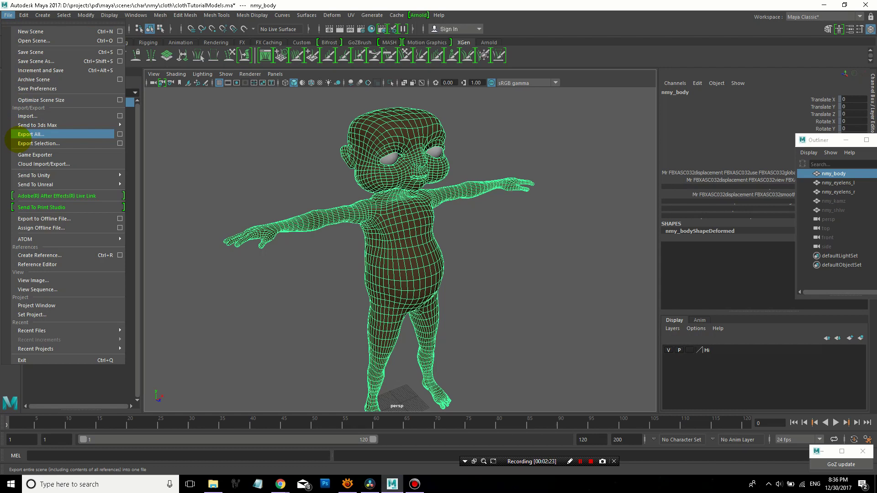
pyautogui.click(120, 143)
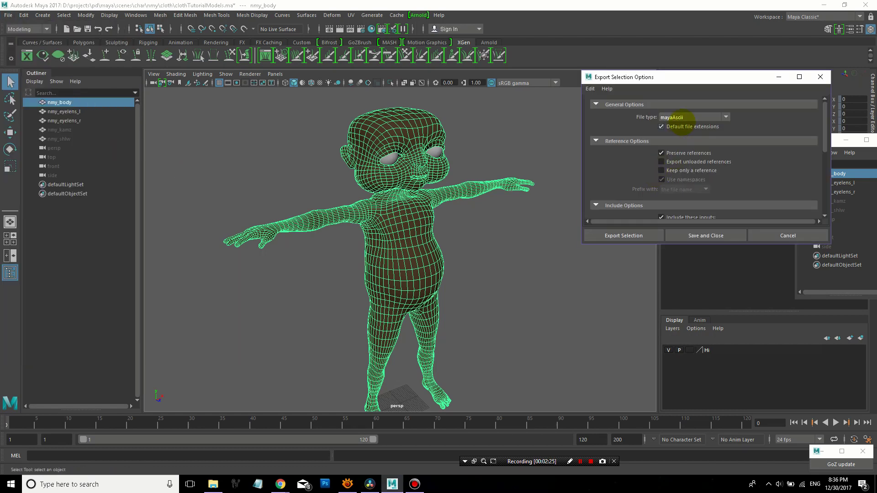
pyautogui.click(677, 118)
pyautogui.scroll(-3, 724, 182)
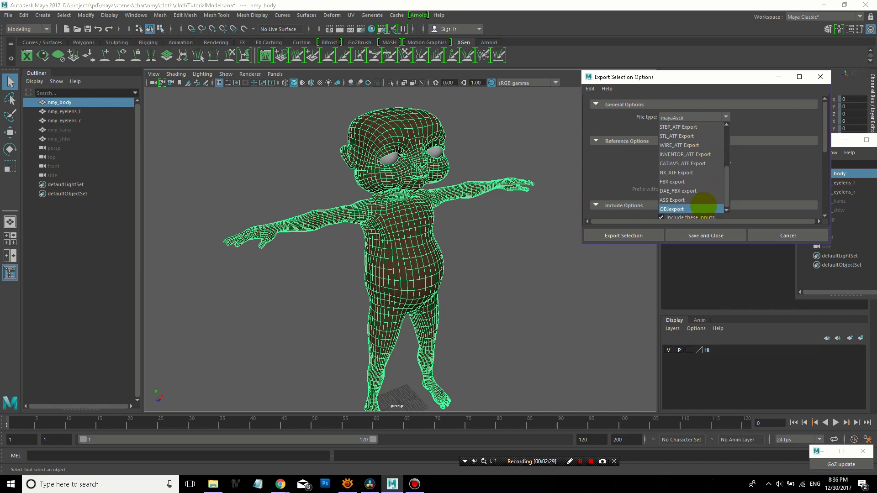
pyautogui.click(713, 209)
pyautogui.click(615, 237)
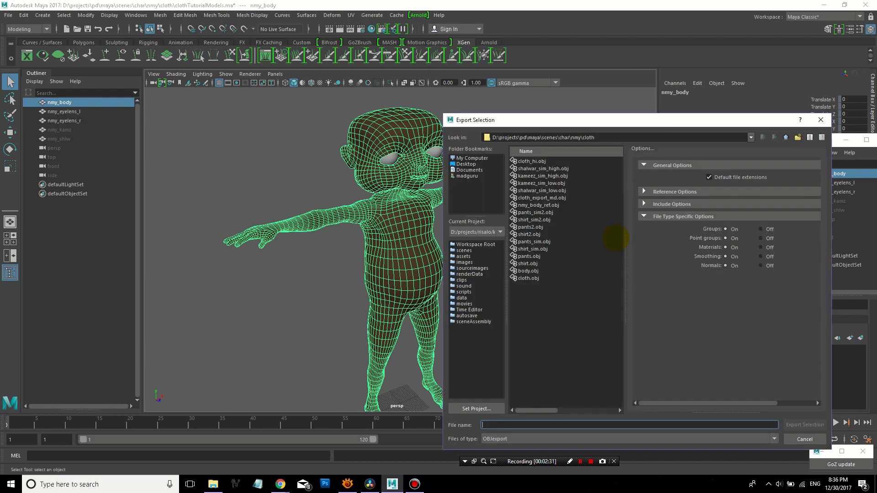
# Copy the cloth folder's path and export the selected body into that folder as bodyExp
pyautogui.click(605, 137)
pyautogui.hotkey('ctrl', 'c')
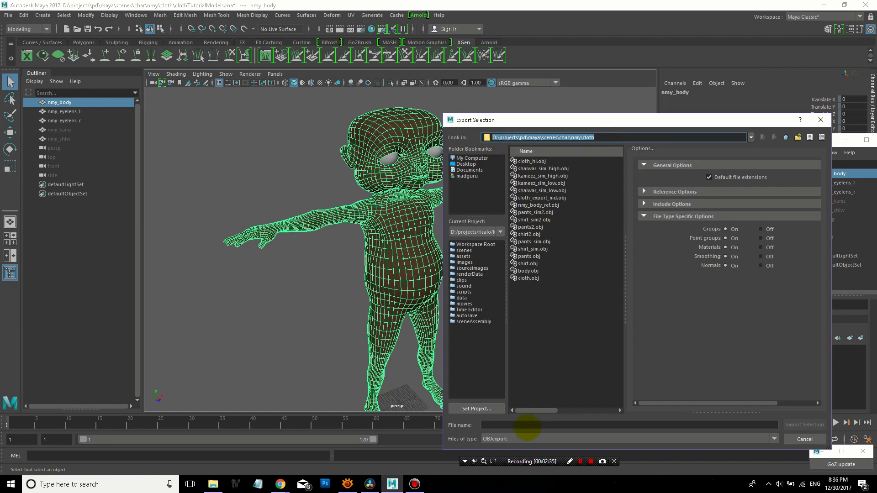
pyautogui.click(516, 425)
pyautogui.write('bodyExp')
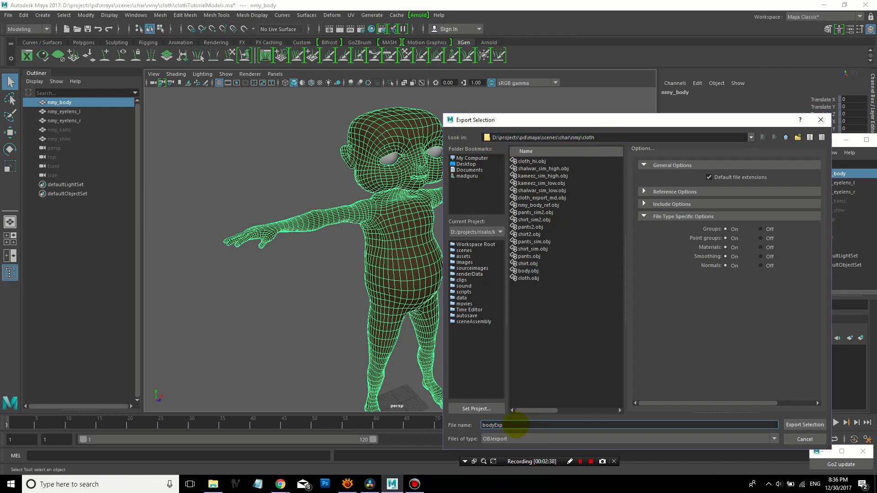
pyautogui.press('Return')
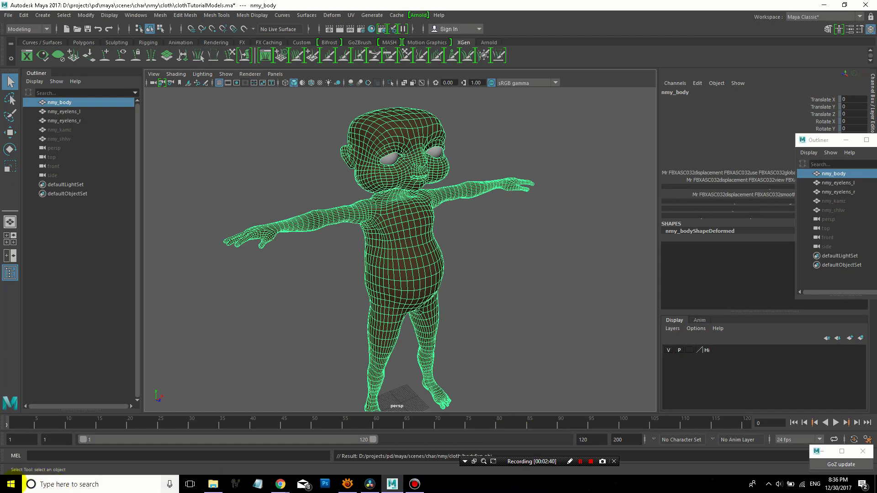
# Switch to ZBrush 4R8 and dismiss its Home Page and LightBox to clear the canvas
pyautogui.click(14, 484)
pyautogui.write('zbrush')
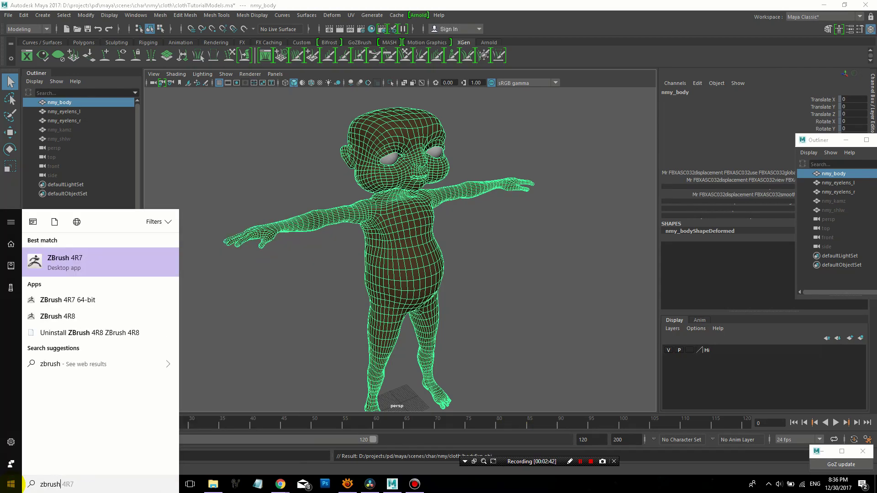
pyautogui.press('Return')
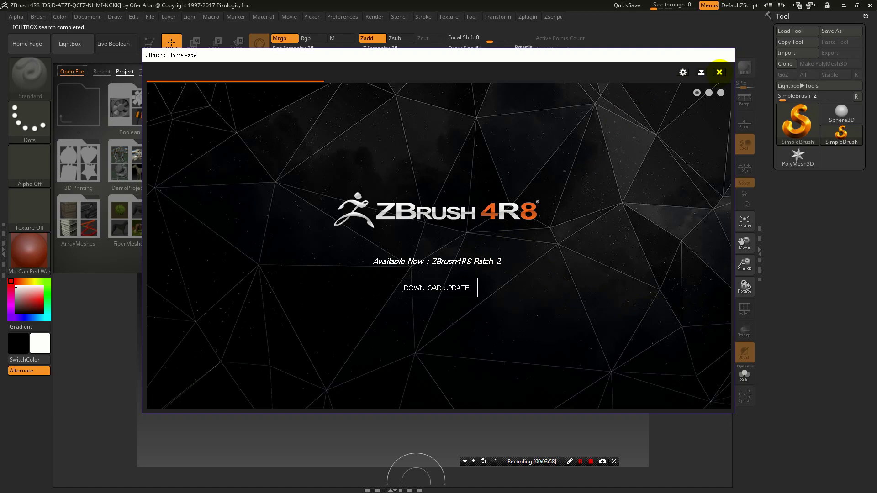
pyautogui.click(719, 72)
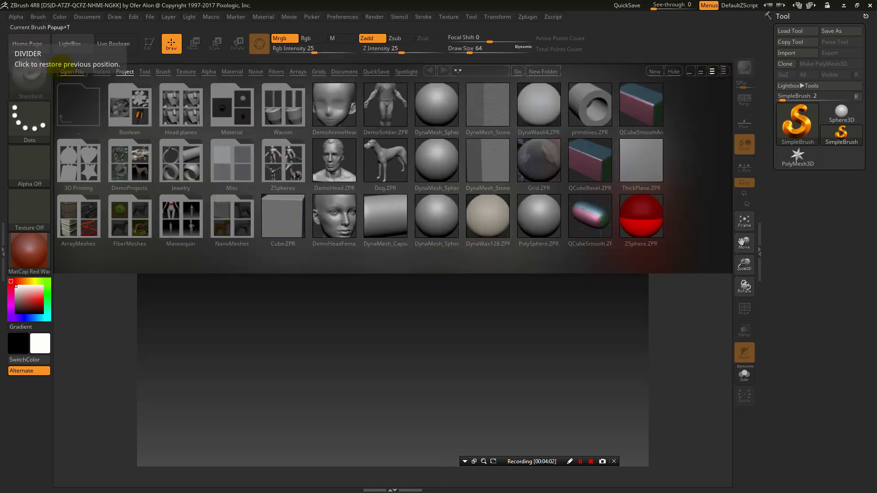
pyautogui.click(73, 43)
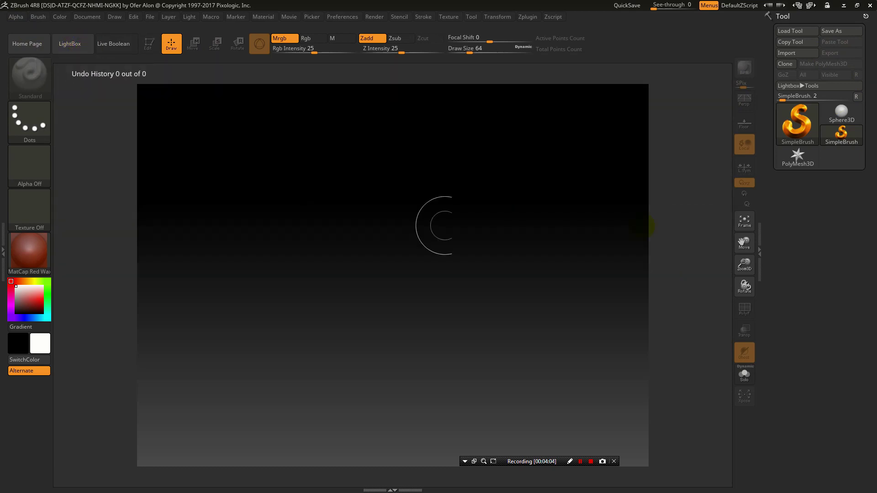
# Import the bodyExp mesh from D:\projects\pd\maya\scenes\char\nmy\cloth
pyautogui.click(786, 52)
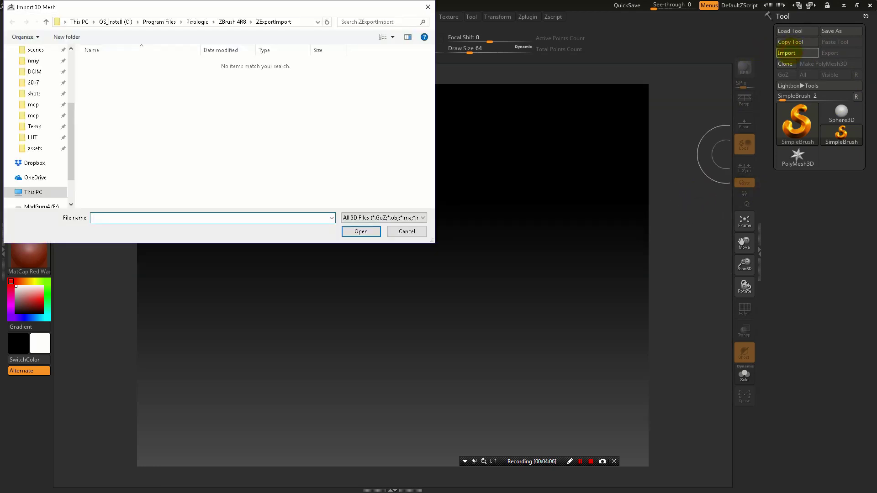
pyautogui.hotkey('ctrl', 'v')
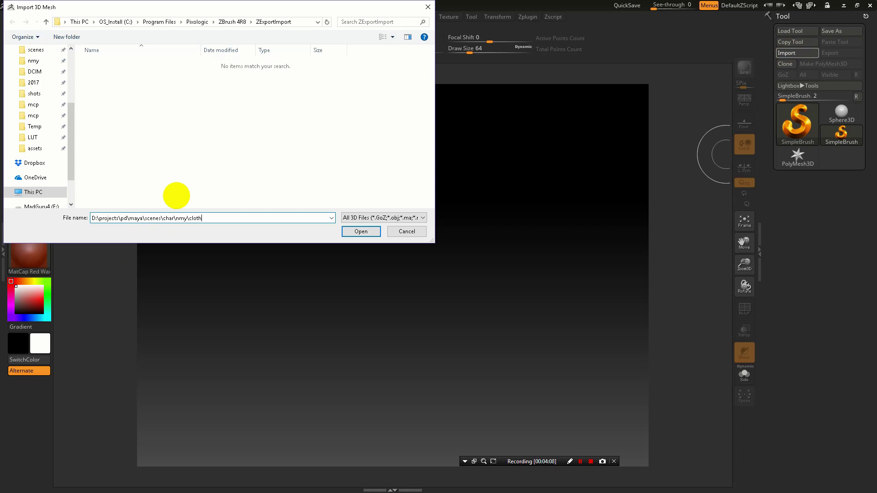
pyautogui.press('Return')
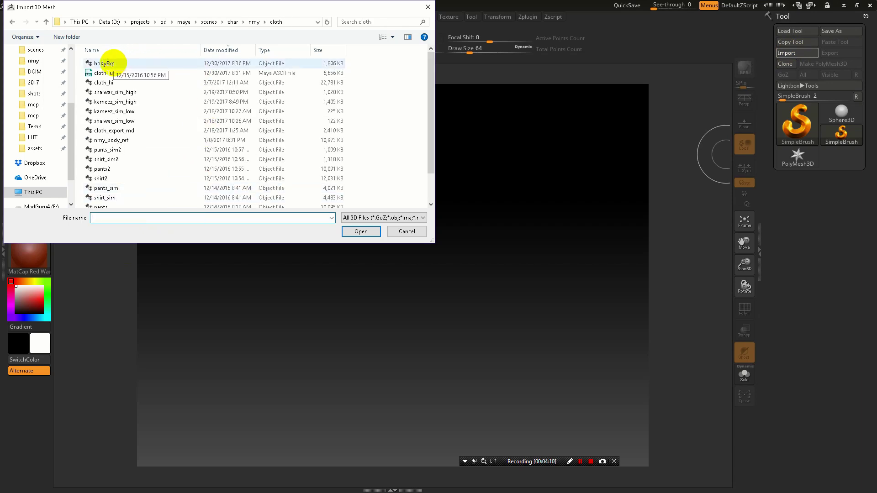
pyautogui.click(105, 63)
pyautogui.click(361, 231)
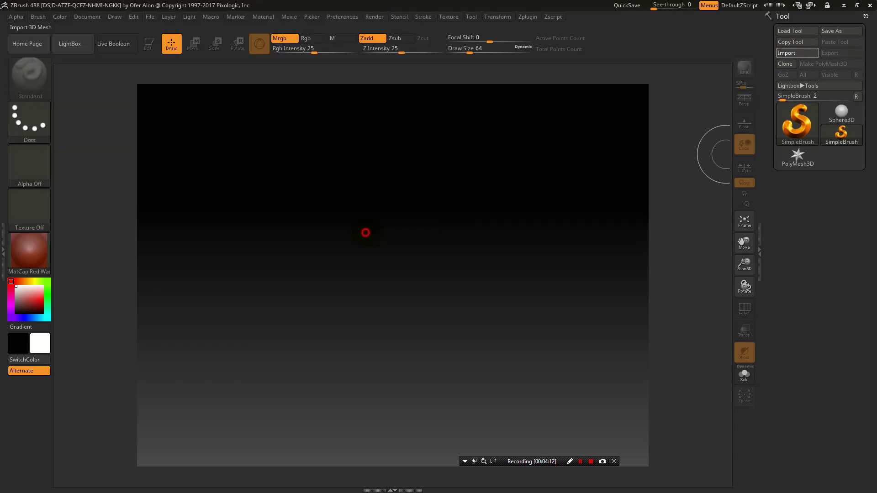
# Place the bodyExp mesh on the canvas at nearly full canvas height and enable Edit mode
pyautogui.moveTo(399, 314)
pyautogui.mouseDown()
pyautogui.moveTo(446, 265)
pyautogui.moveTo(381, 452)
pyautogui.moveTo(392, 485)
pyautogui.mouseUp()
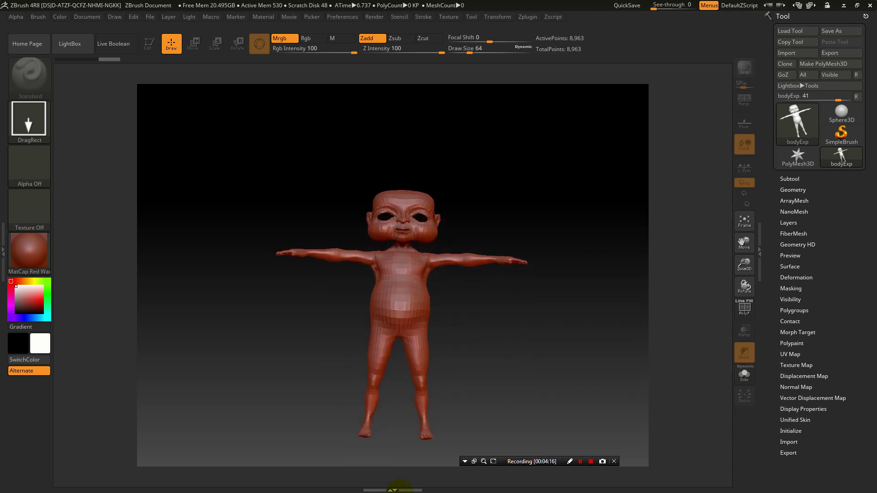
pyautogui.moveTo(400, 490)
pyautogui.mouseDown()
pyautogui.moveTo(424, 490)
pyautogui.moveTo(387, 490)
pyautogui.mouseUp()
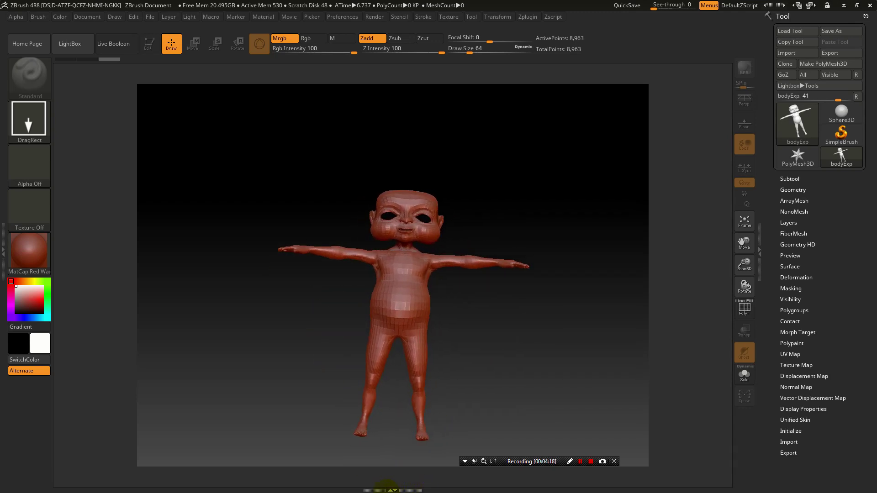
pyautogui.press('t')
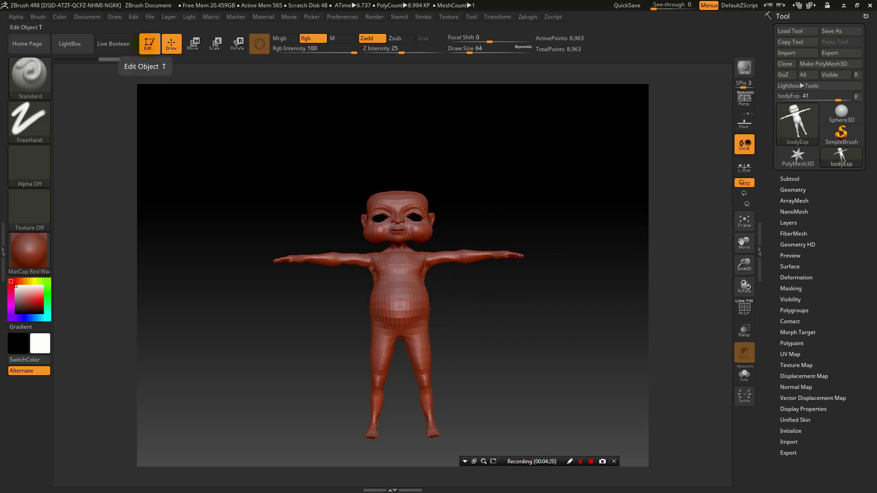
pyautogui.moveTo(532, 287); pyautogui.dragTo(597, 307)
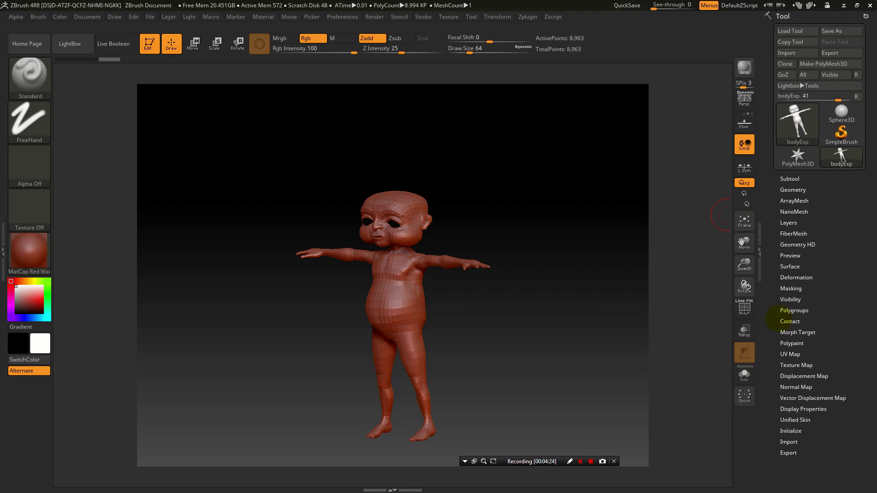
# Duplicate the bodyExp subtool and rename the copy BodyColl
pyautogui.click(791, 189)
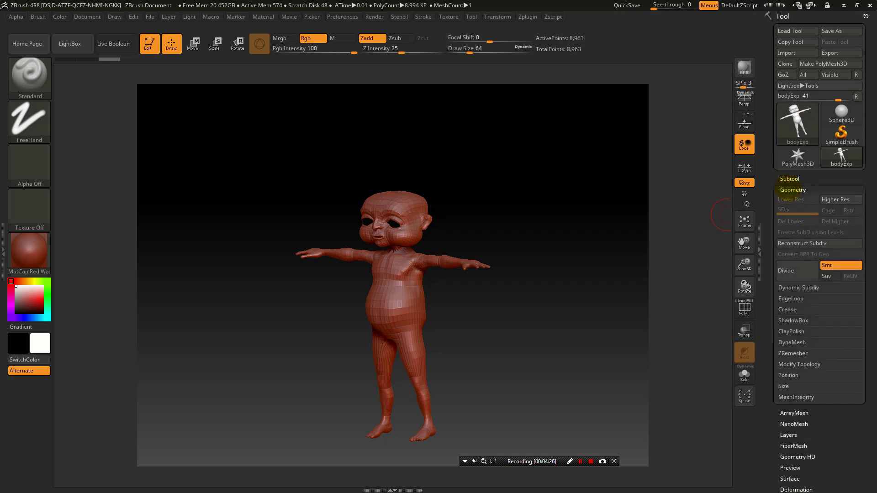
pyautogui.click(788, 178)
pyautogui.moveTo(774, 189); pyautogui.dragTo(772, 134)
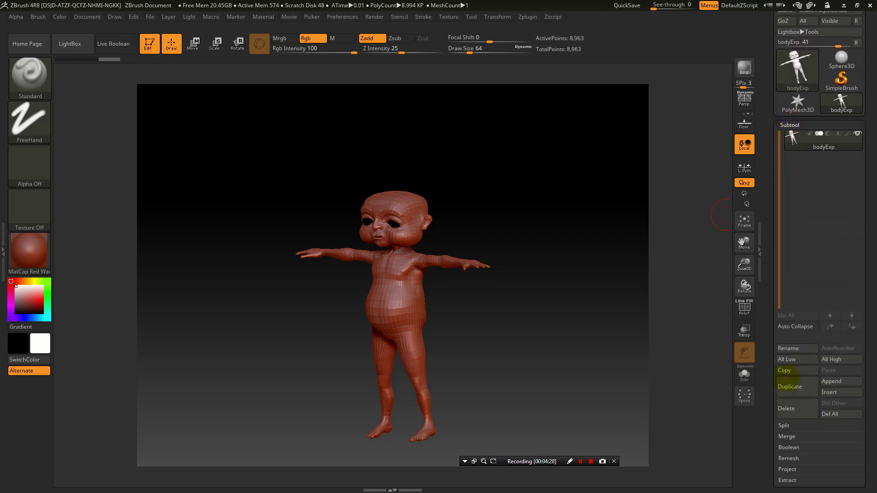
pyautogui.click(797, 386)
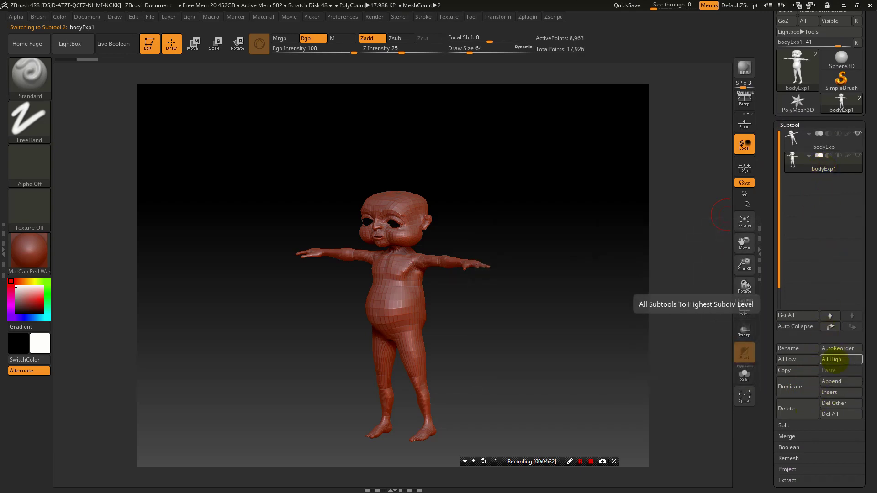
pyautogui.click(806, 352)
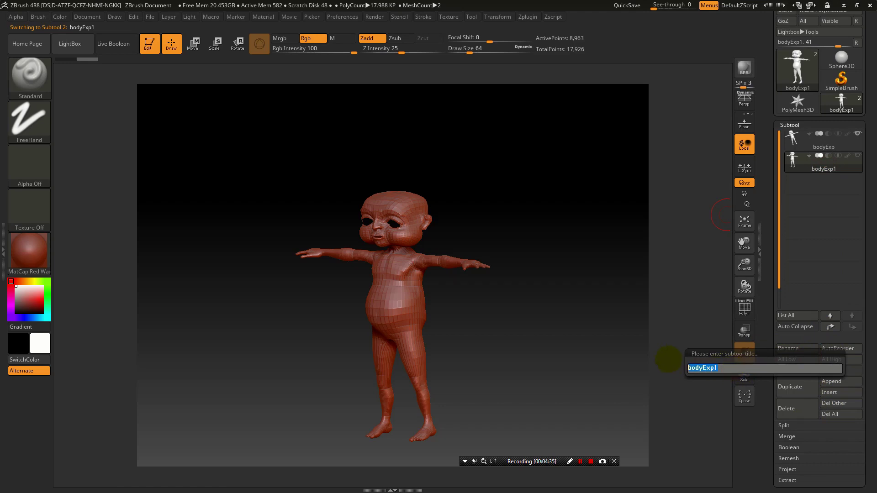
pyautogui.write('bodyColl')
pyautogui.press('Return')
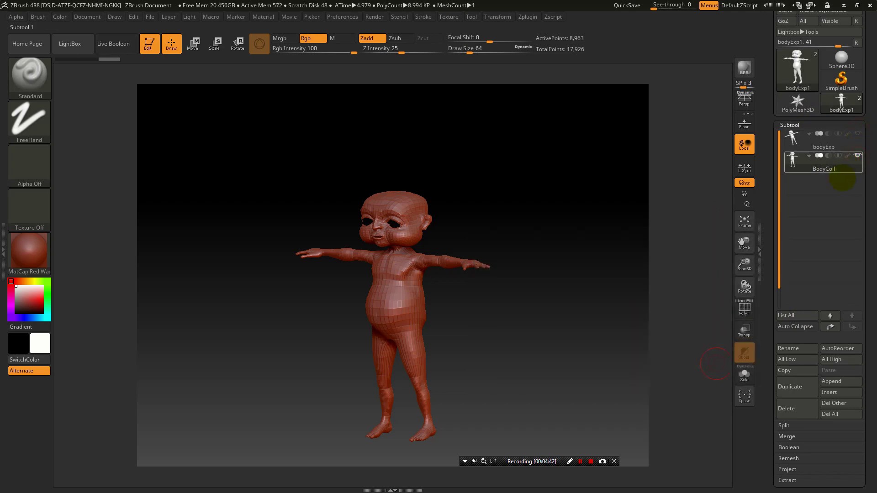
# Convert the BodyColl subtool to a DynaMesh at resolution 128
pyautogui.scroll(-8, 772, 351)
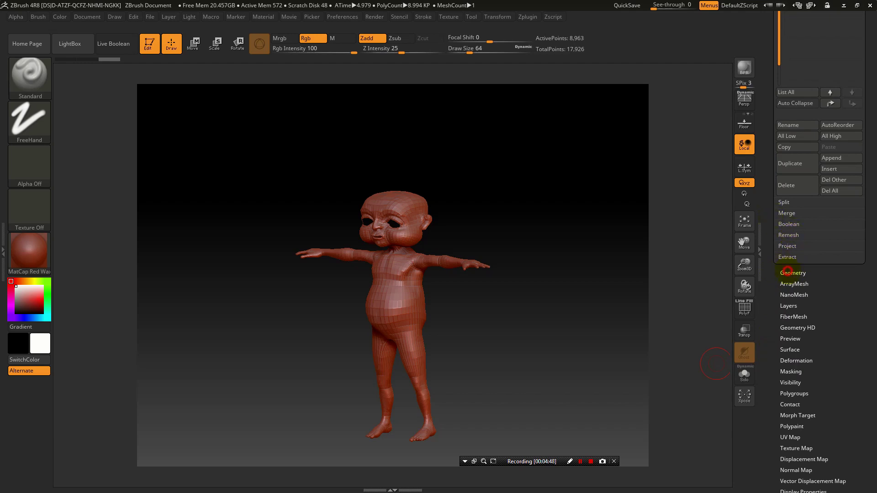
pyautogui.click(788, 271)
pyautogui.scroll(3, 767, 141)
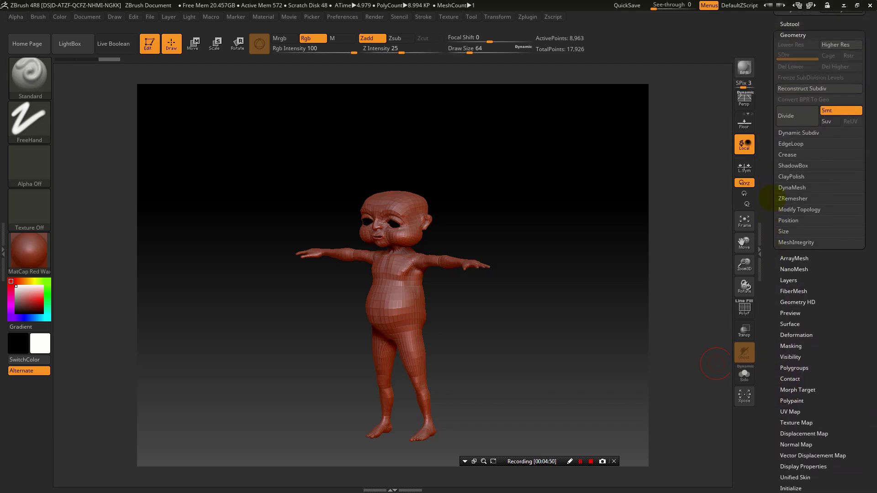
pyautogui.click(792, 196)
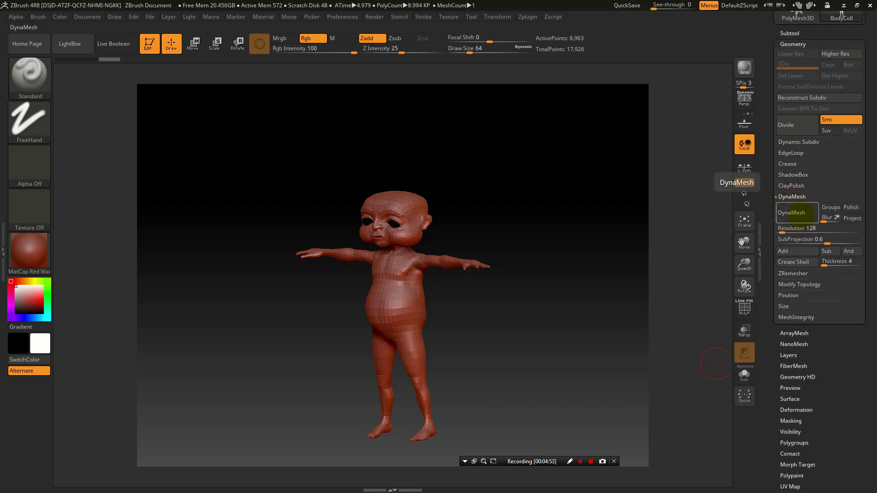
pyautogui.click(793, 212)
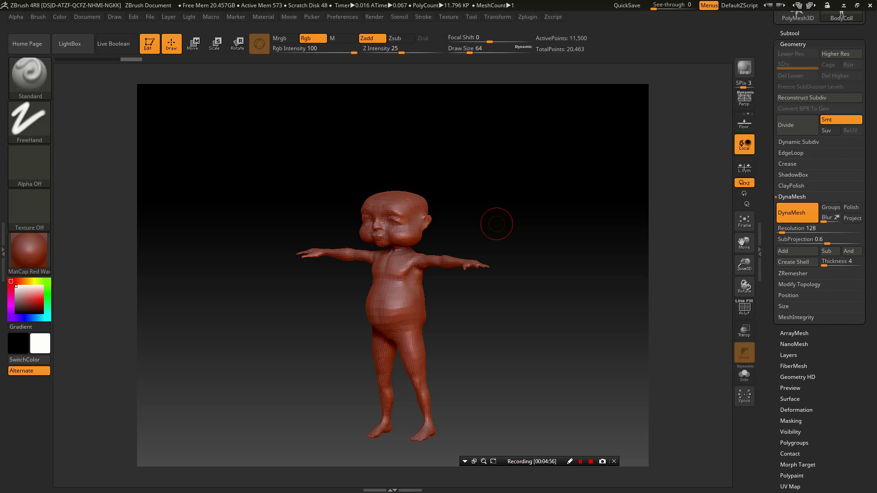
# Examine the BodyColl mesh from the front and turn on PolyFrame to check its topology
pyautogui.moveTo(496, 224)
pyautogui.mouseDown()
pyautogui.moveTo(525, 228)
pyautogui.moveTo(469, 221)
pyautogui.mouseUp()
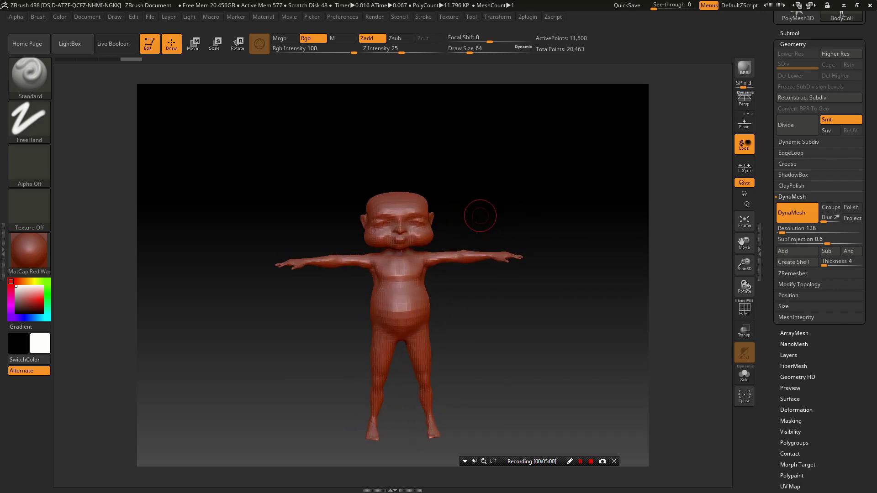
pyautogui.moveTo(457, 208)
pyautogui.keyDown('alt'); pyautogui.mouseDown()
pyautogui.moveTo(447, 214)
pyautogui.moveTo(491, 209)
pyautogui.moveTo(311, 214)
pyautogui.moveTo(450, 213)
pyautogui.mouseUp(); pyautogui.keyUp('alt')
pyautogui.moveTo(568, 210); pyautogui.dragTo(486, 219)
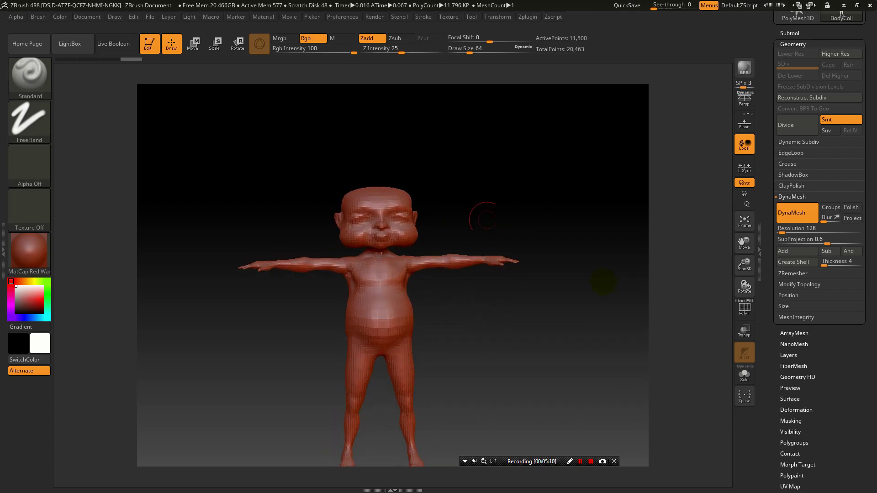
pyautogui.click(745, 307)
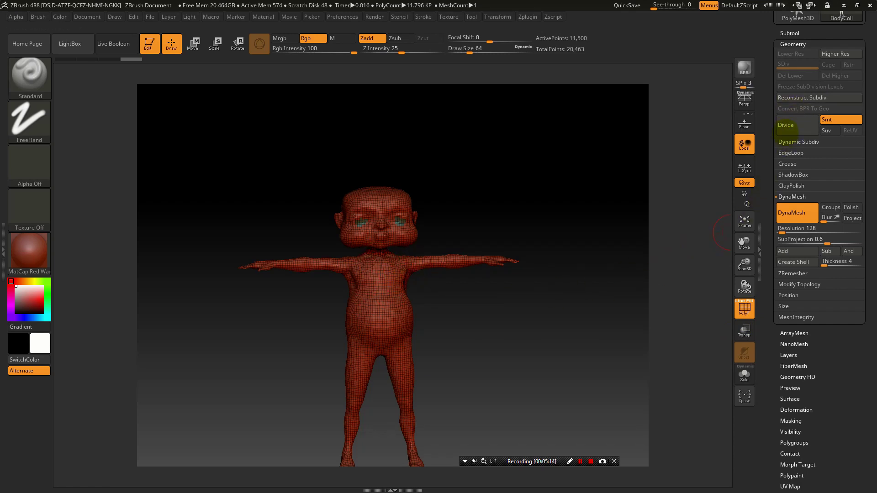
pyautogui.scroll(5, 767, 134)
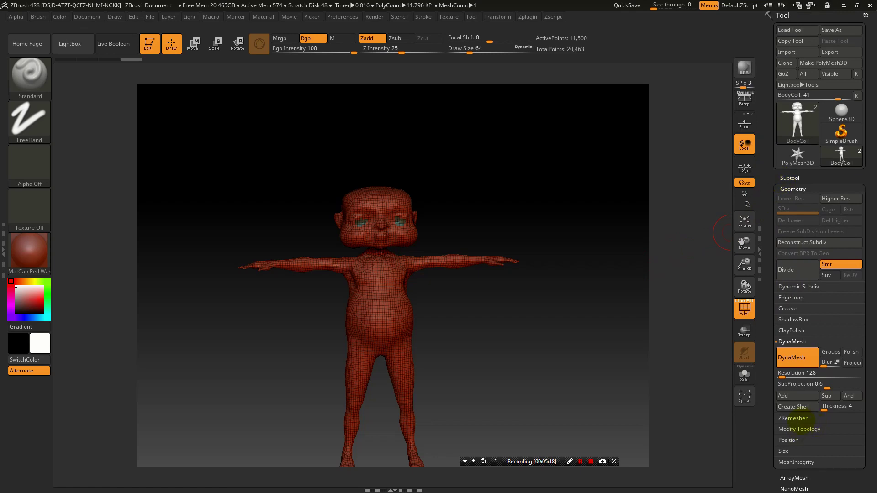
# Remesh BodyColl with ZRemesher at half the polygon count, undo that first result, and run the same remesh again
pyautogui.click(803, 419)
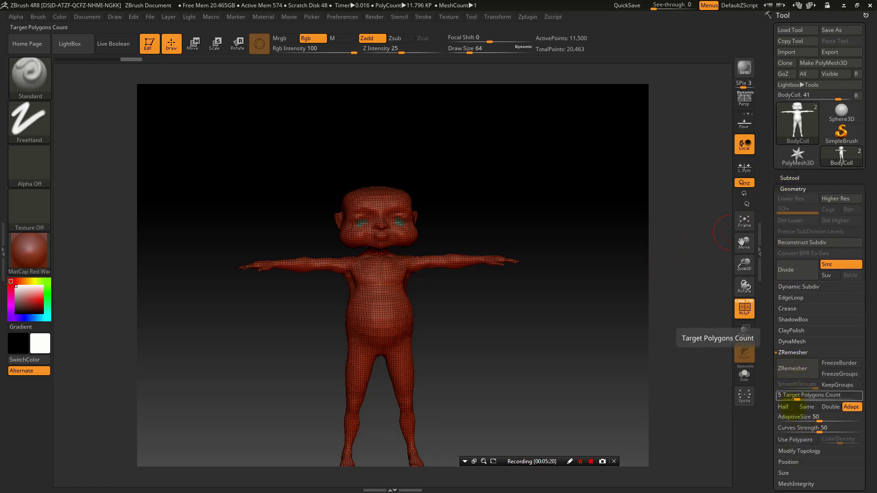
pyautogui.click(783, 407)
pyautogui.click(799, 373)
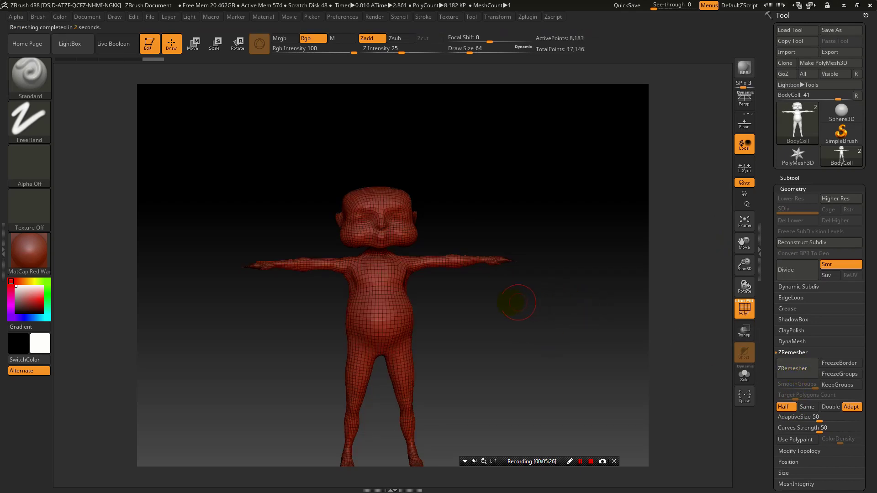
pyautogui.moveTo(516, 302); pyautogui.dragTo(288, 345)
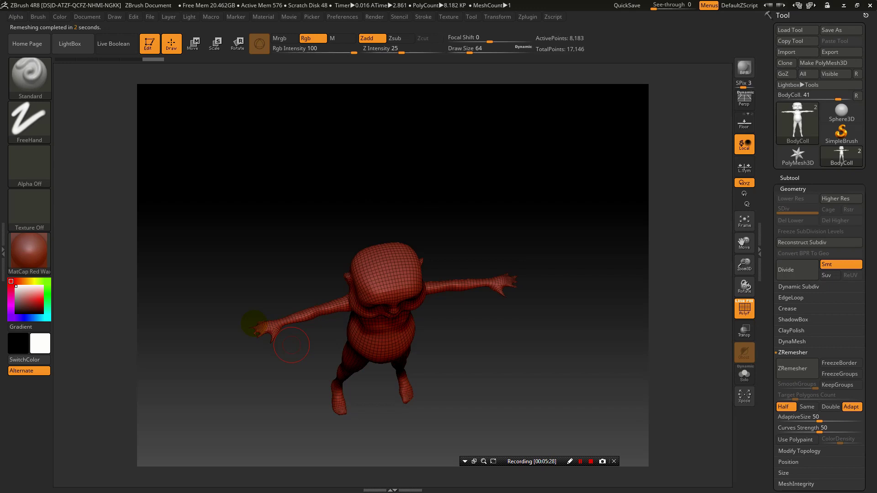
pyautogui.hotkey('ctrl', 'z')
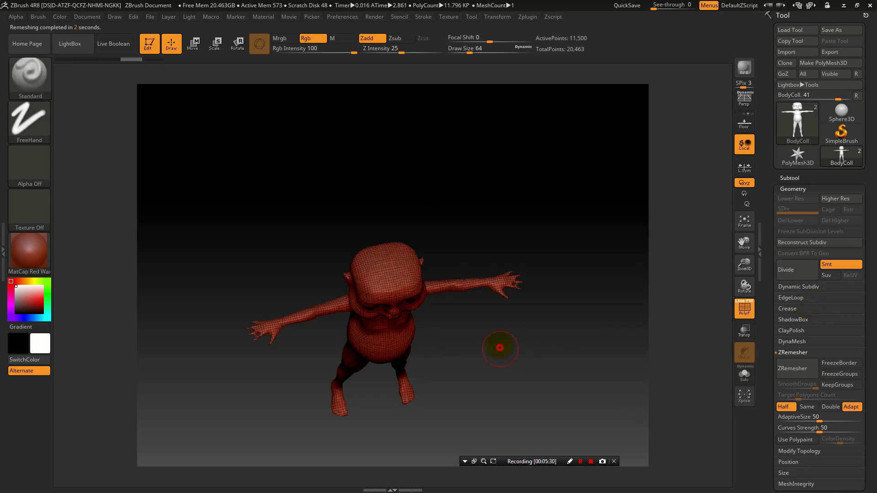
pyautogui.moveTo(500, 348); pyautogui.dragTo(719, 299)
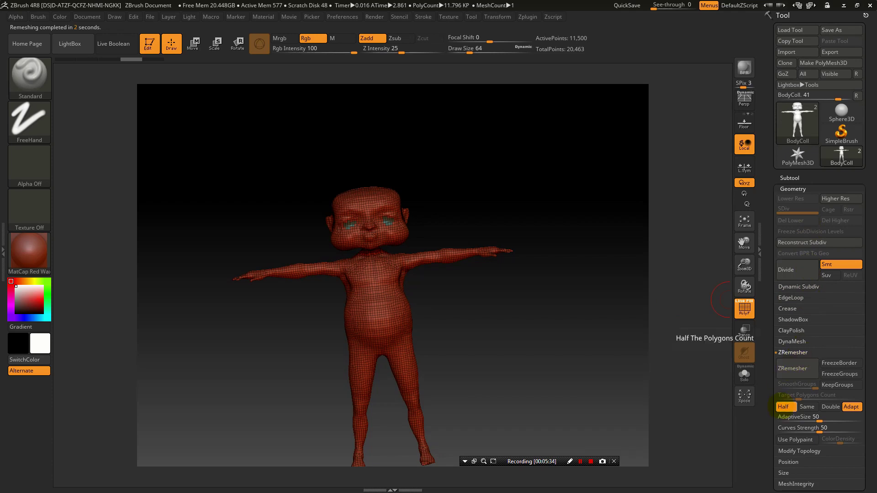
pyautogui.click(792, 368)
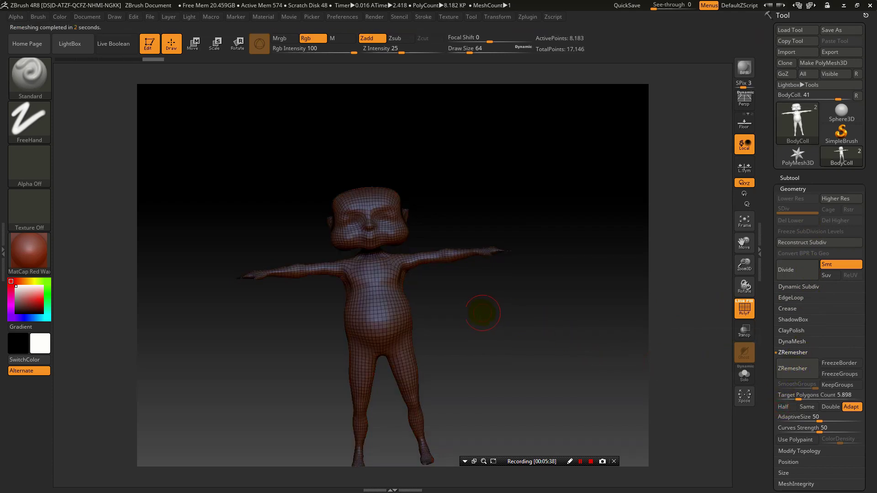
pyautogui.moveTo(482, 313)
pyautogui.mouseDown()
pyautogui.moveTo(513, 368)
pyautogui.moveTo(473, 407)
pyautogui.moveTo(484, 308)
pyautogui.moveTo(501, 305)
pyautogui.moveTo(368, 313)
pyautogui.moveTo(486, 314)
pyautogui.moveTo(477, 315)
pyautogui.mouseUp()
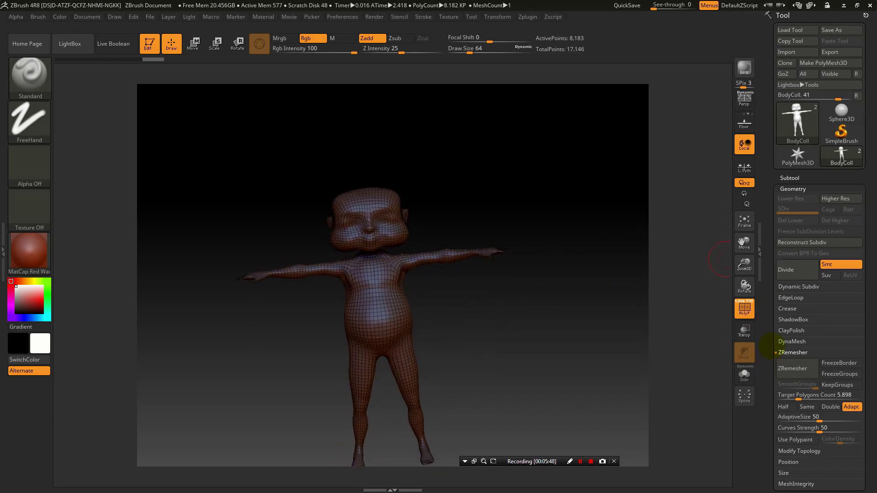
# Make the bodyExp subtool visible together with the remeshed BodyColl
pyautogui.click(764, 183)
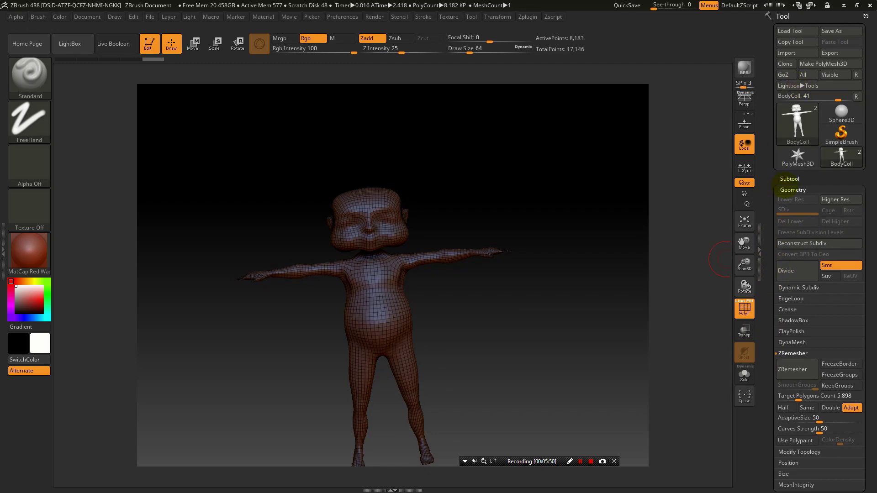
pyautogui.click(787, 179)
pyautogui.click(857, 187)
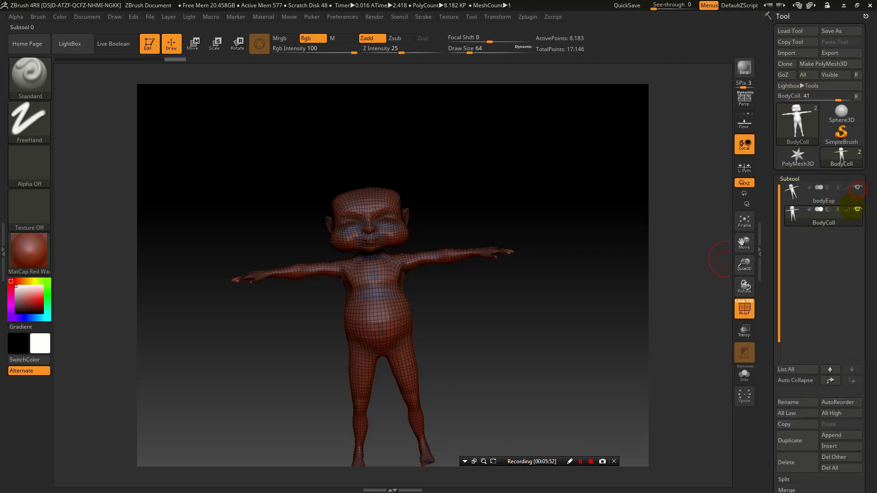
# Project the shape of bodyExp onto the BodyColl subtool with ProjectAll
pyautogui.moveTo(769, 243); pyautogui.dragTo(800, 158)
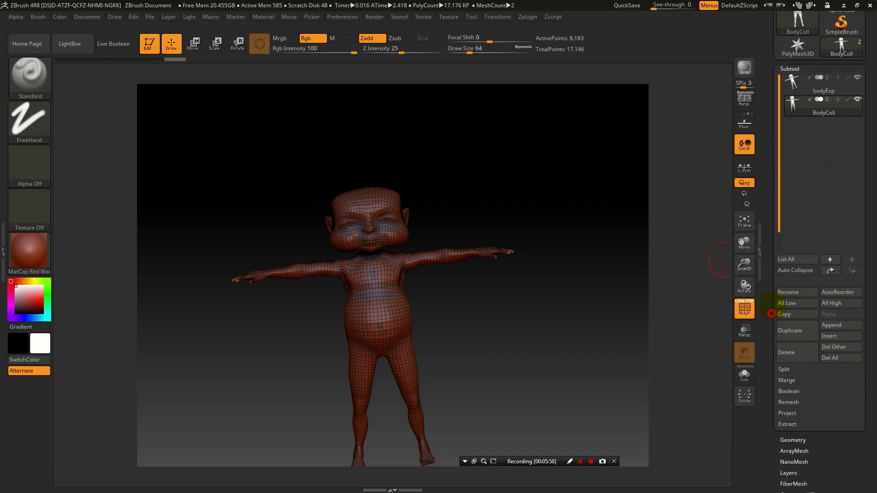
pyautogui.scroll(-4, 780, 315)
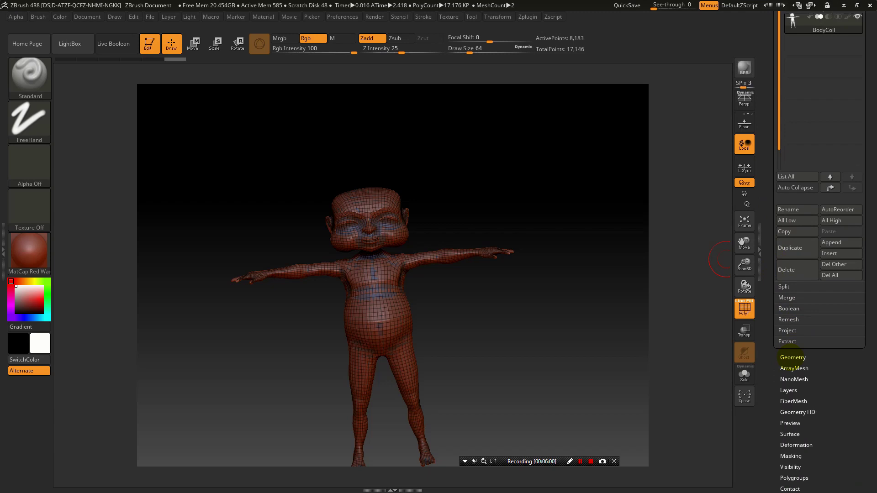
pyautogui.click(789, 357)
pyautogui.moveTo(765, 212); pyautogui.dragTo(781, 315)
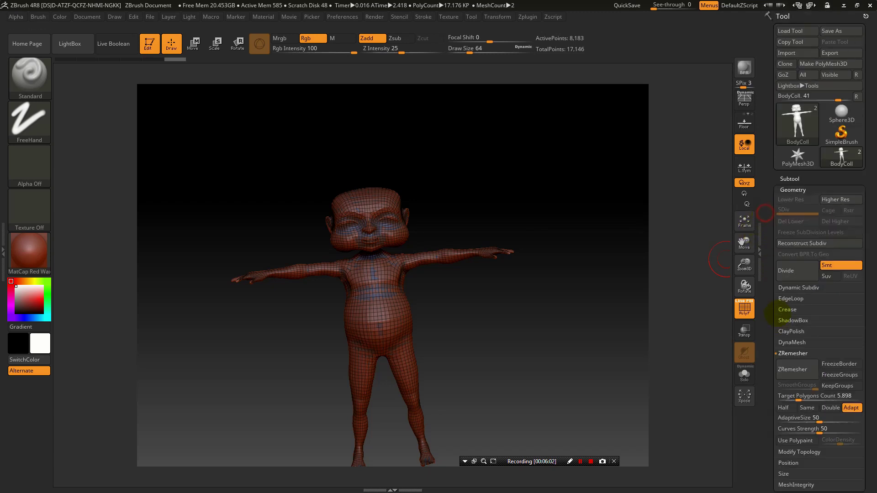
pyautogui.click(789, 179)
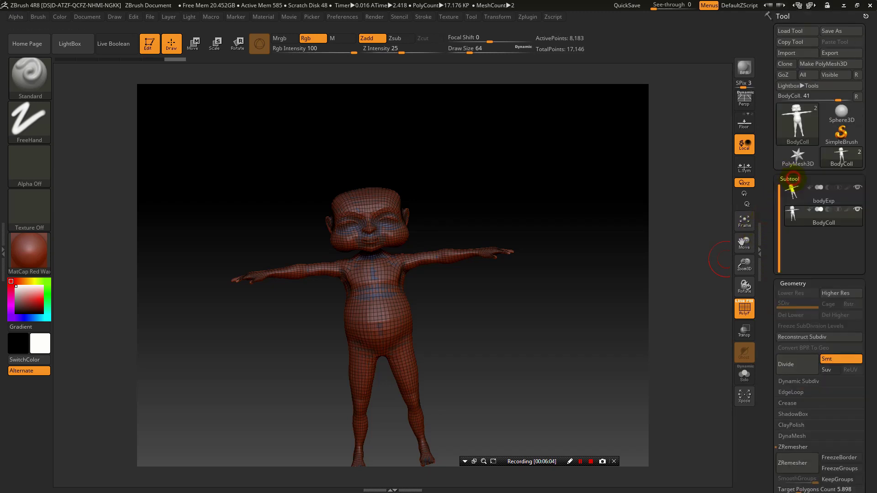
pyautogui.moveTo(771, 303); pyautogui.dragTo(781, 224)
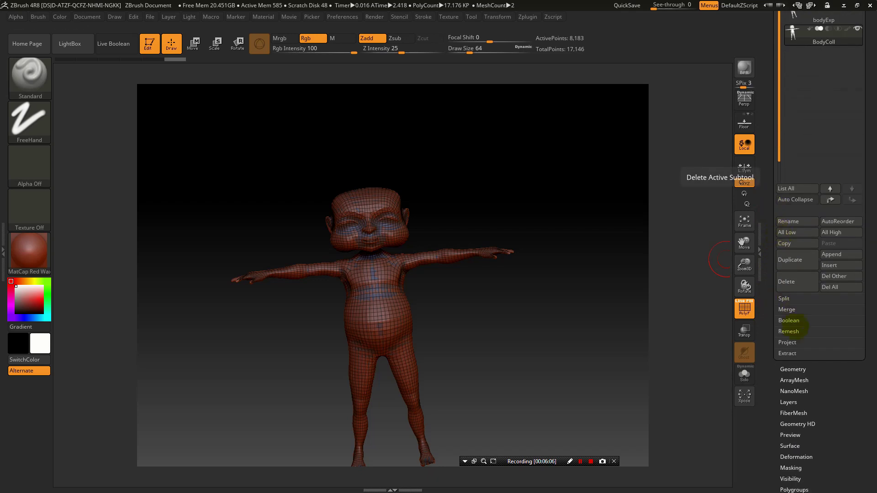
pyautogui.click(787, 343)
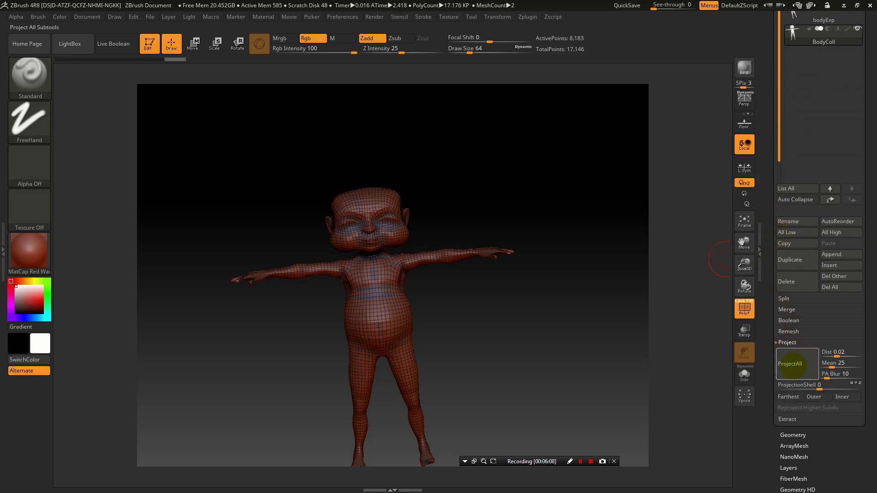
pyautogui.moveTo(763, 116); pyautogui.dragTo(786, 121)
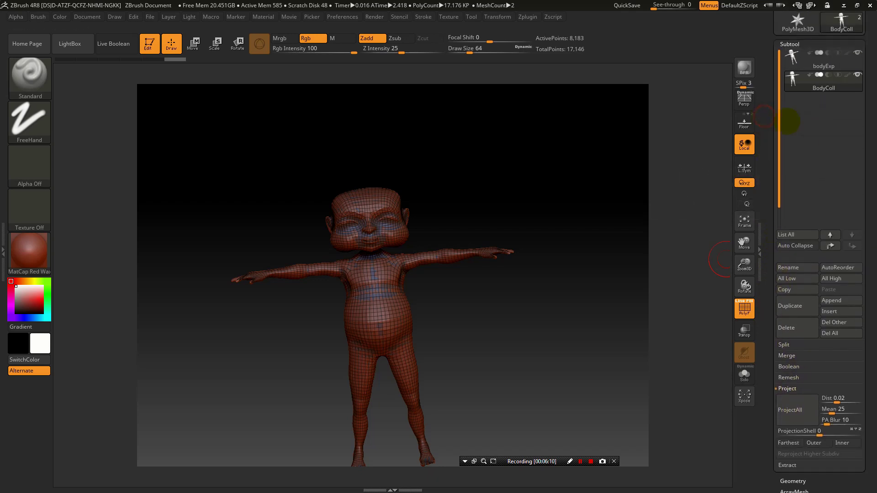
pyautogui.moveTo(829, 87)
pyautogui.click(839, 57)
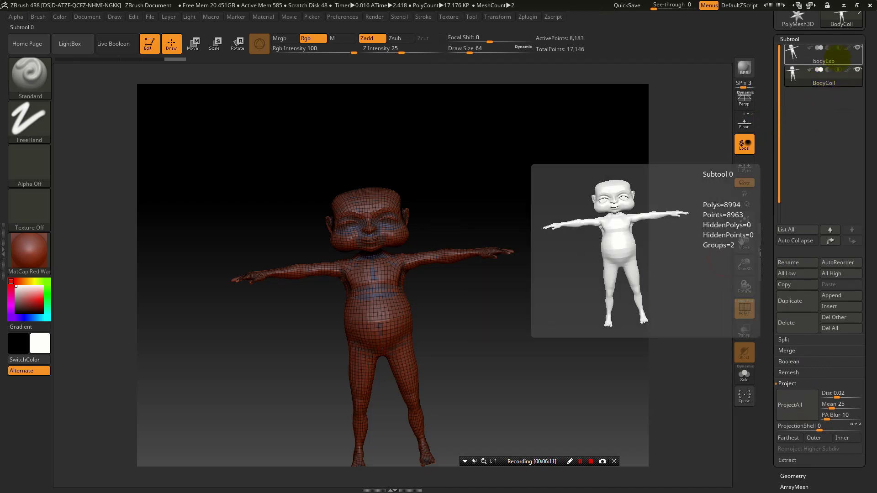
pyautogui.scroll(-5, 782, 318)
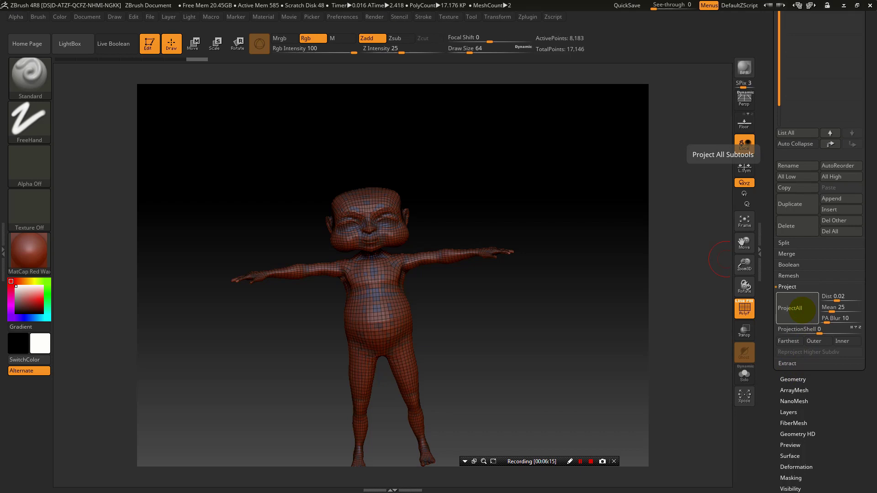
pyautogui.scroll(10, 769, 270)
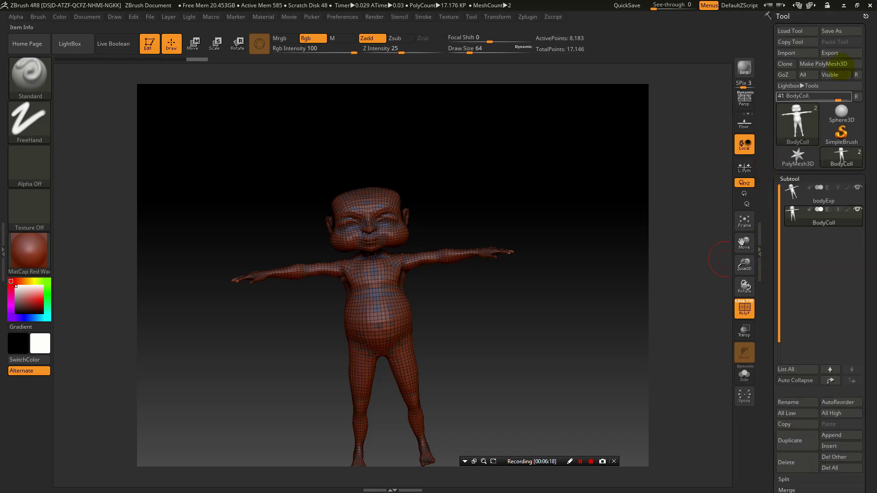
# Hide the bodyExp subtool and examine the projected BodyColl mesh from several angles, including the hands and feet
pyautogui.click(857, 187)
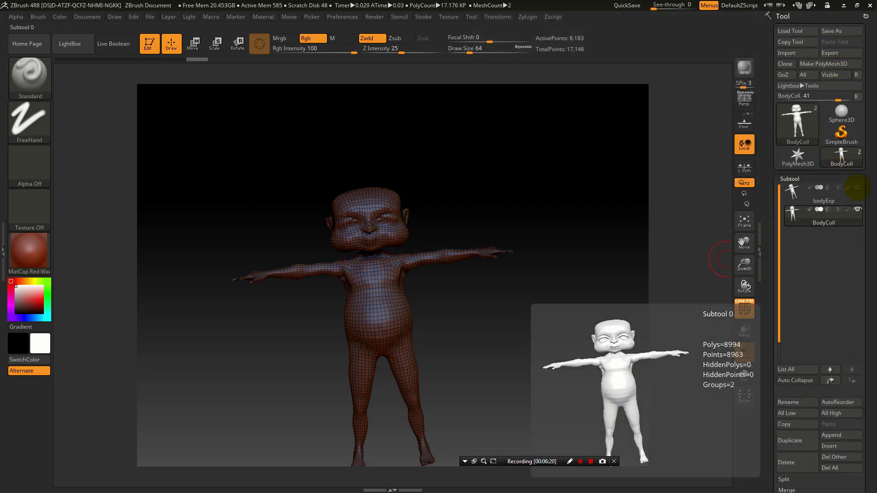
pyautogui.moveTo(521, 195)
pyautogui.mouseDown()
pyautogui.moveTo(584, 210)
pyautogui.moveTo(497, 205)
pyautogui.moveTo(530, 208)
pyautogui.mouseUp()
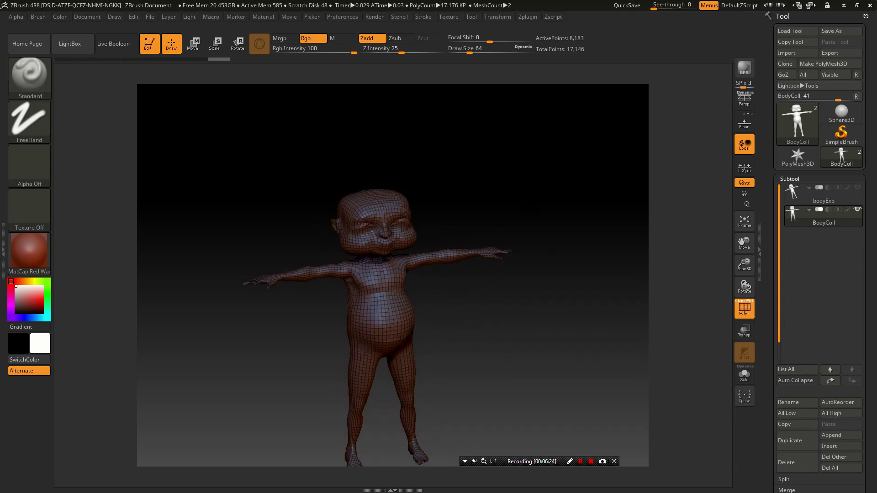
pyautogui.moveTo(265, 198); pyautogui.dragTo(342, 328)
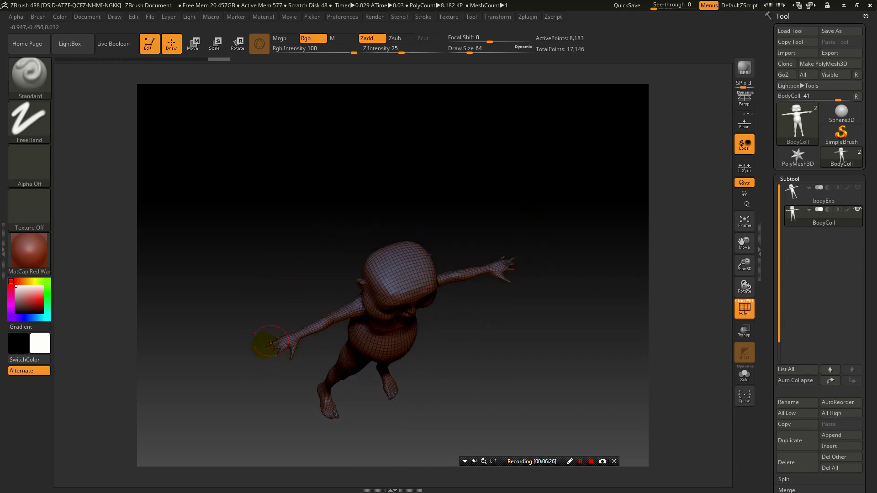
pyautogui.moveTo(475, 385); pyautogui.dragTo(379, 431)
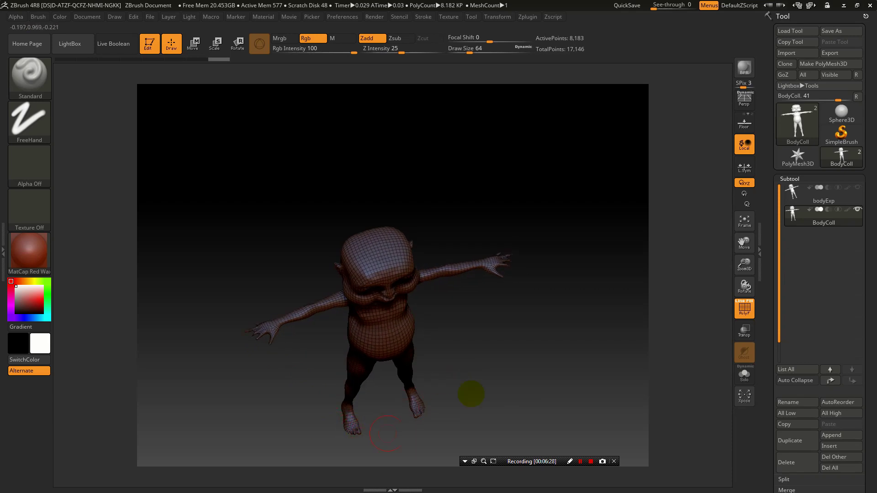
pyautogui.moveTo(470, 393); pyautogui.dragTo(501, 331)
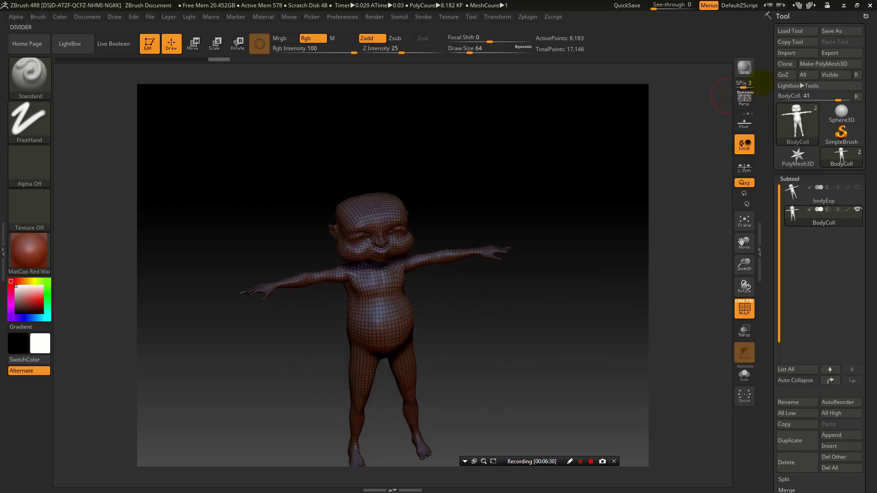
# Export the BodyColl mesh in OBJ format to the cloth folder under the name BodyColl
pyautogui.click(762, 93)
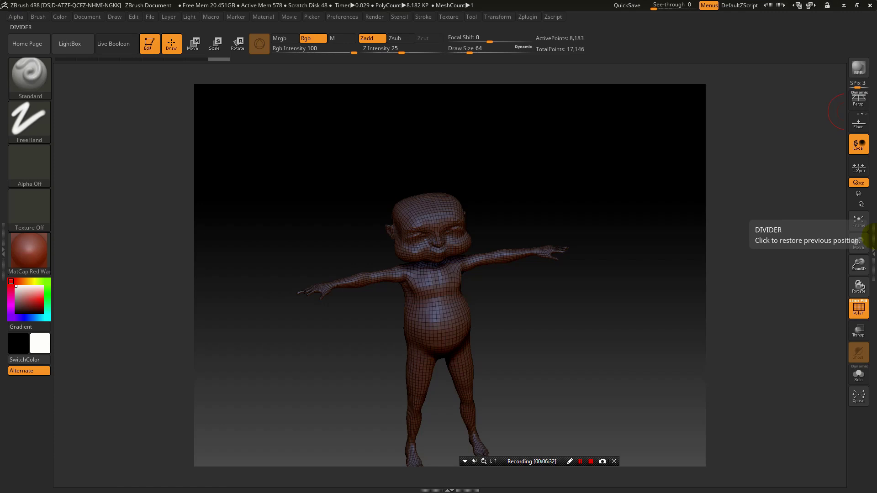
pyautogui.click(872, 234)
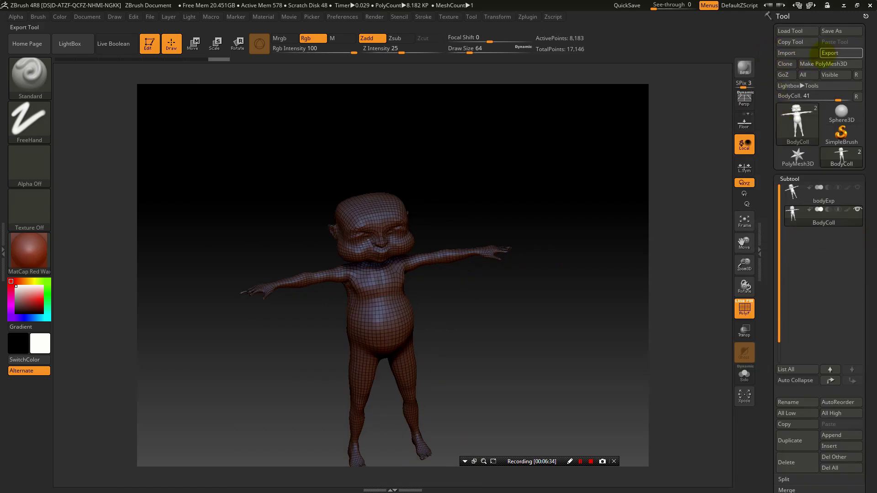
pyautogui.click(830, 52)
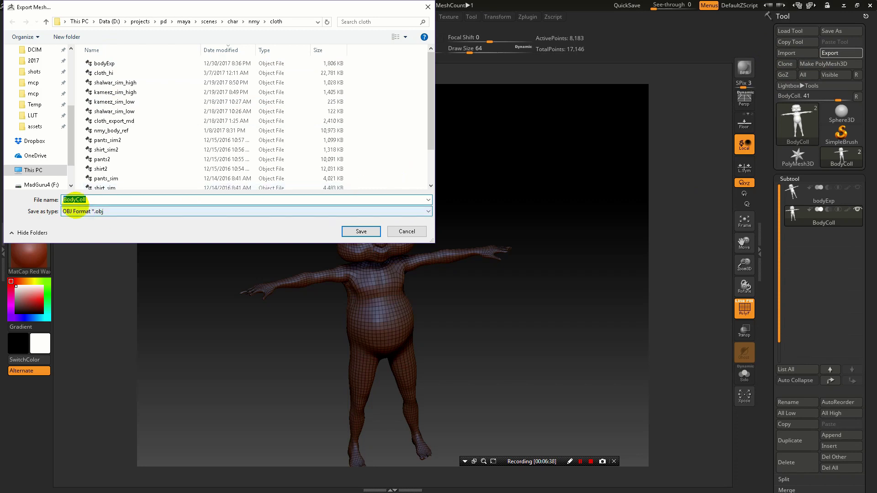
pyautogui.click(359, 232)
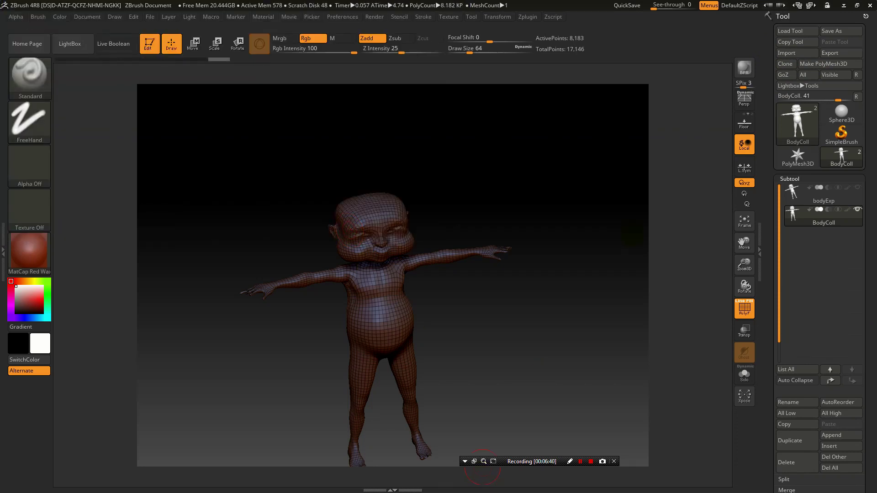
# Switch to Maya and import BodyColl.OBJ from the cloth folder into the clothTutorialModels scene
pyautogui.click(843, 5)
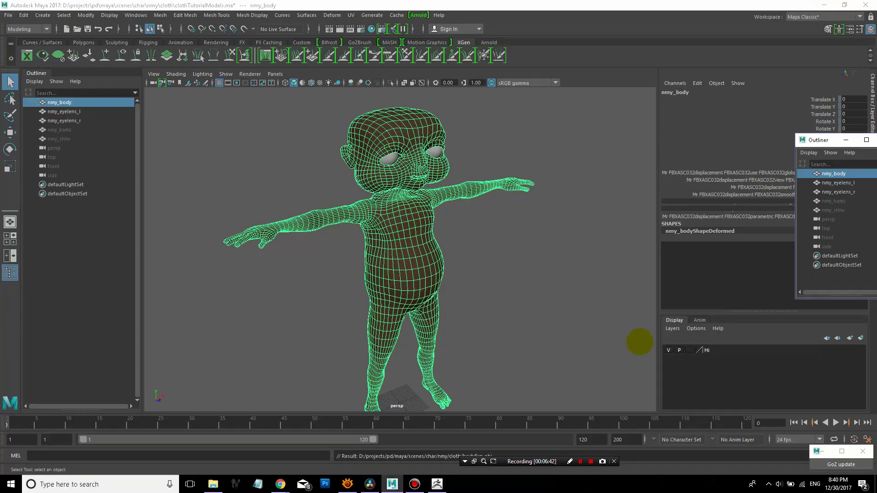
pyautogui.click(204, 170)
pyautogui.click(8, 15)
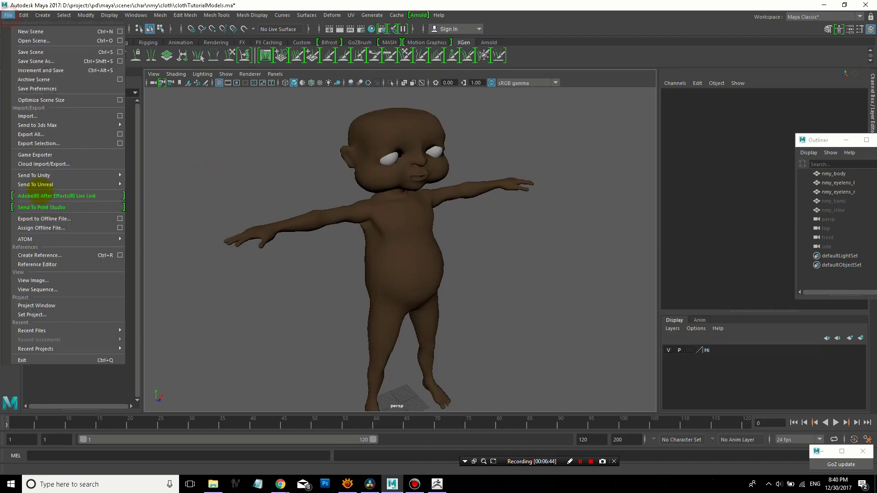
pyautogui.click(120, 115)
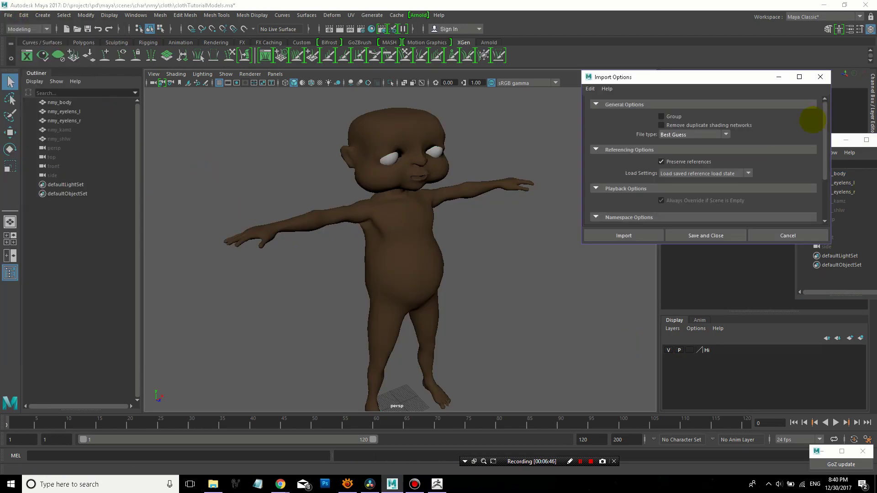
pyautogui.click(625, 235)
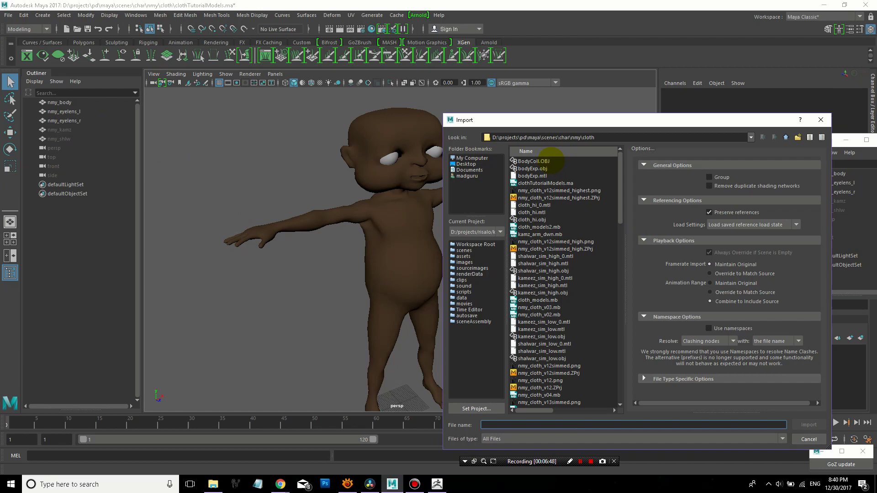
pyautogui.doubleClick(550, 161)
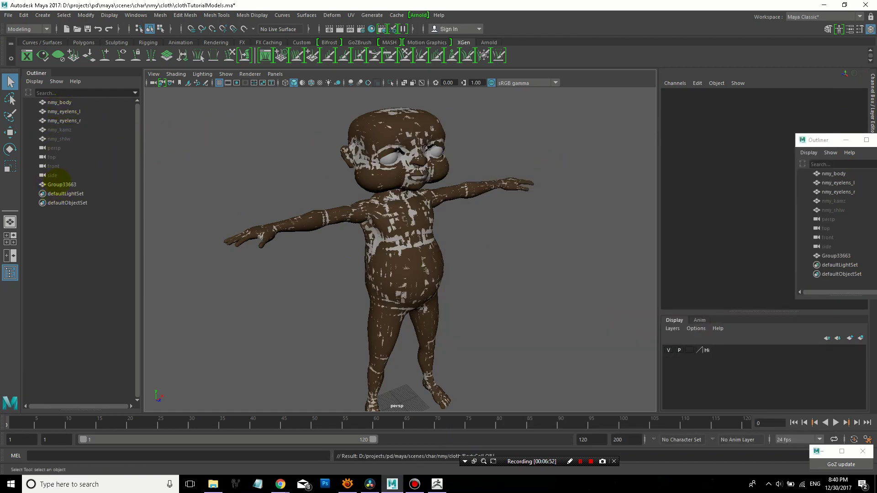
# Rename the imported collision mesh as nmy_bodyColl
pyautogui.doubleClick(63, 184)
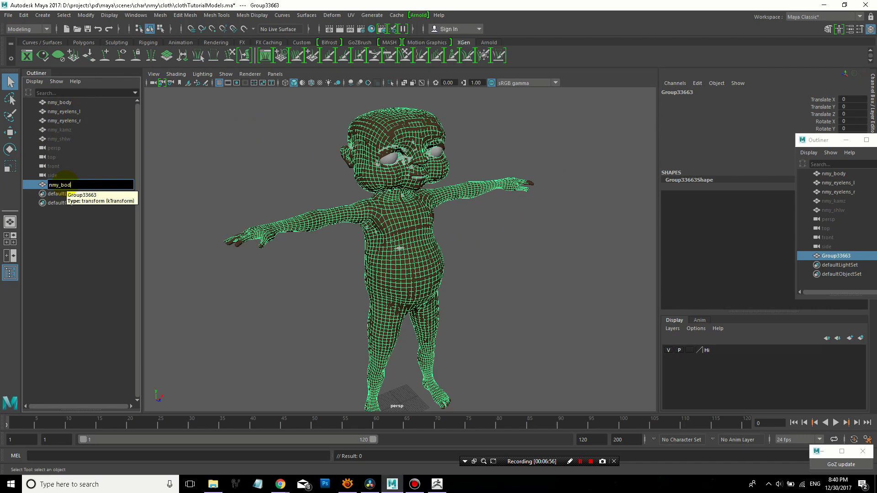
pyautogui.write('nmy_bodyColl')
pyautogui.press('Return')
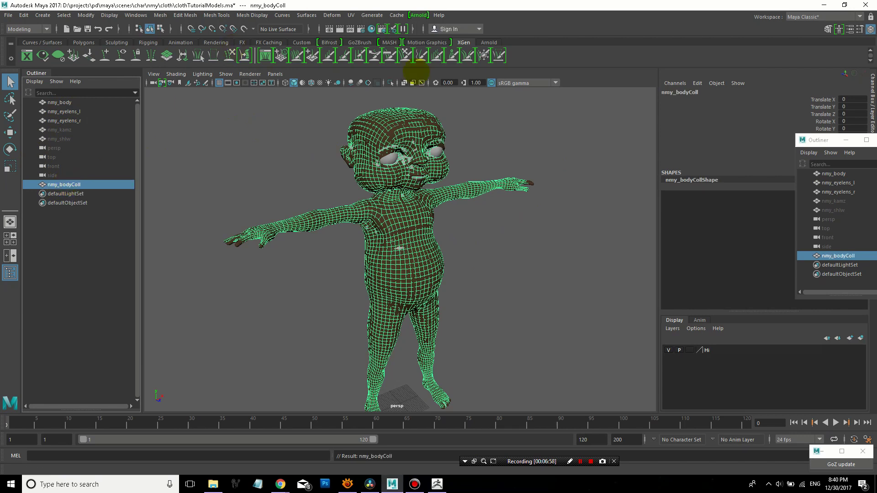
# Isolate nmy_bodyColl in the viewport and examine its head, ears and face from several angles
pyautogui.keyDown('alt'); pyautogui.moveTo(573, 231); pyautogui.dragTo(540, 221); pyautogui.keyUp('alt')
pyautogui.hotkey('ctrl', '1')
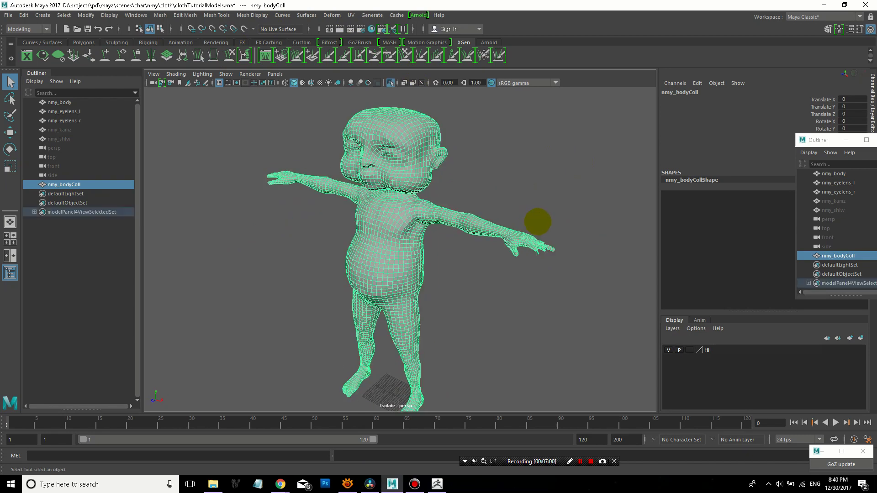
pyautogui.keyDown('alt'); pyautogui.moveTo(507, 173); pyautogui.dragTo(542, 170); pyautogui.keyUp('alt')
pyautogui.scroll(5, 486, 162)
pyautogui.keyDown('alt'); pyautogui.moveTo(520, 123); pyautogui.dragTo(521, 299, button='middle'); pyautogui.keyUp('alt')
pyautogui.keyDown('alt'); pyautogui.moveTo(521, 299); pyautogui.dragTo(546, 190); pyautogui.keyUp('alt')
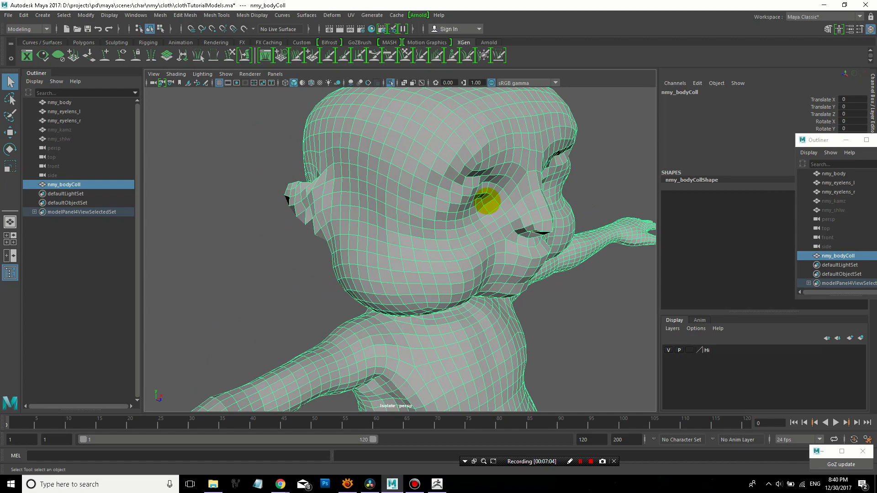
pyautogui.keyDown('alt'); pyautogui.moveTo(487, 201); pyautogui.dragTo(378, 184); pyautogui.keyUp('alt')
pyautogui.keyDown('alt'); pyautogui.moveTo(322, 192); pyautogui.dragTo(503, 227); pyautogui.keyUp('alt')
# Delete a ring of faces across the knuckles of one hand and the finger geometry it detaches
pyautogui.moveTo(484, 221); pyautogui.dragTo(485, 244, button='right')
pyautogui.moveTo(349, 371); pyautogui.dragTo(491, 215)
pyautogui.keyDown('alt'); pyautogui.moveTo(491, 214); pyautogui.dragTo(358, 193, button='right'); pyautogui.keyUp('alt')
pyautogui.press('f')
pyautogui.keyDown('alt'); pyautogui.moveTo(389, 244); pyautogui.dragTo(361, 230); pyautogui.keyUp('alt')
pyautogui.click(464, 207)
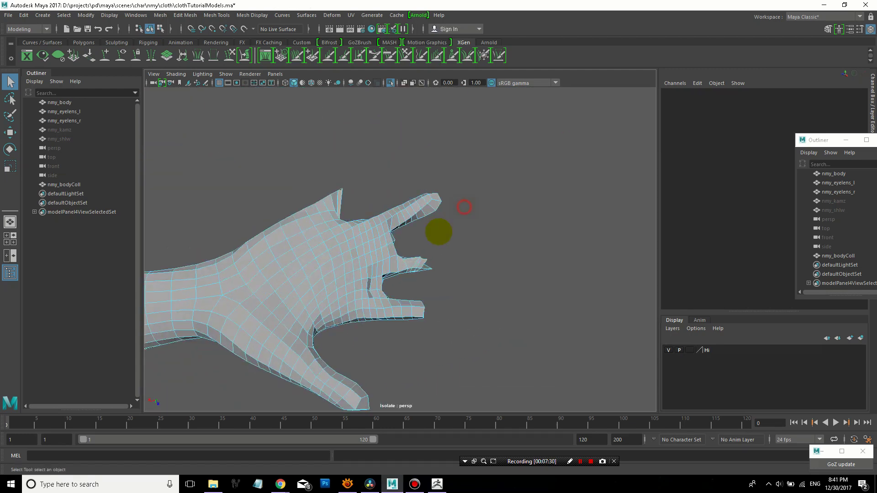
pyautogui.moveTo(335, 242); pyautogui.dragTo(334, 199, button='right')
pyautogui.click(351, 233)
pyautogui.keyDown('alt'); pyautogui.moveTo(192, 115); pyautogui.dragTo(289, 104); pyautogui.keyUp('alt')
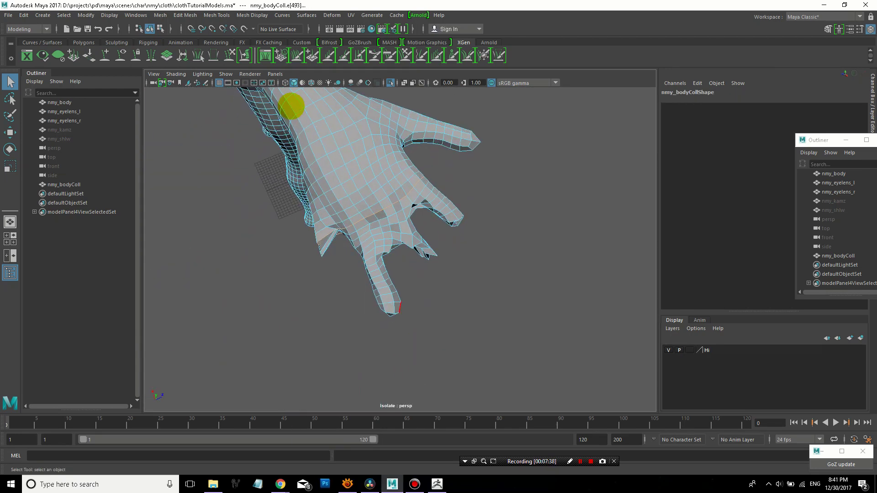
pyautogui.click(64, 15)
pyautogui.moveTo(114, 191)
pyautogui.click(182, 277)
pyautogui.press('Delete')
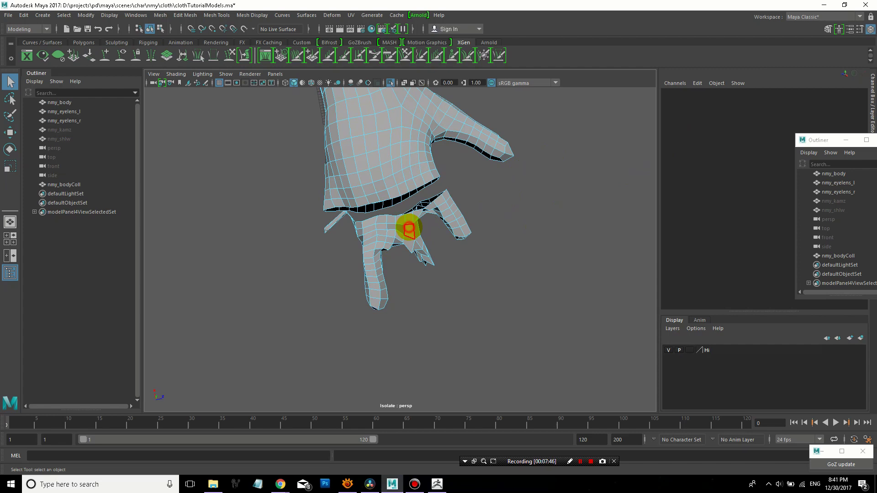
pyautogui.doubleClick(408, 229)
pyautogui.press('Delete')
# Select the edge loop across the other hand's knuckles and convert the selection to faces
pyautogui.scroll(-4, 482, 213)
pyautogui.keyDown('alt'); pyautogui.moveTo(481, 213); pyautogui.dragTo(375, 215); pyautogui.keyUp('alt')
pyautogui.keyDown('alt'); pyautogui.moveTo(603, 214); pyautogui.dragTo(368, 183, button='middle'); pyautogui.keyUp('alt')
pyautogui.scroll(4, 280, 219)
pyautogui.moveTo(368, 165); pyautogui.dragTo(357, 132, button='right')
pyautogui.doubleClick(365, 180)
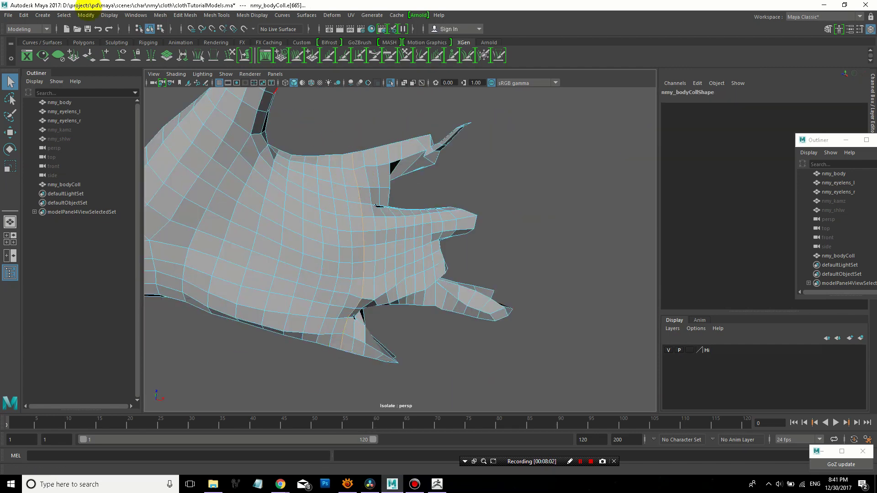
pyautogui.click(64, 15)
pyautogui.moveTo(114, 191)
pyautogui.click(196, 286)
pyautogui.keyDown('alt'); pyautogui.moveTo(544, 173); pyautogui.dragTo(266, 218); pyautogui.keyUp('alt')
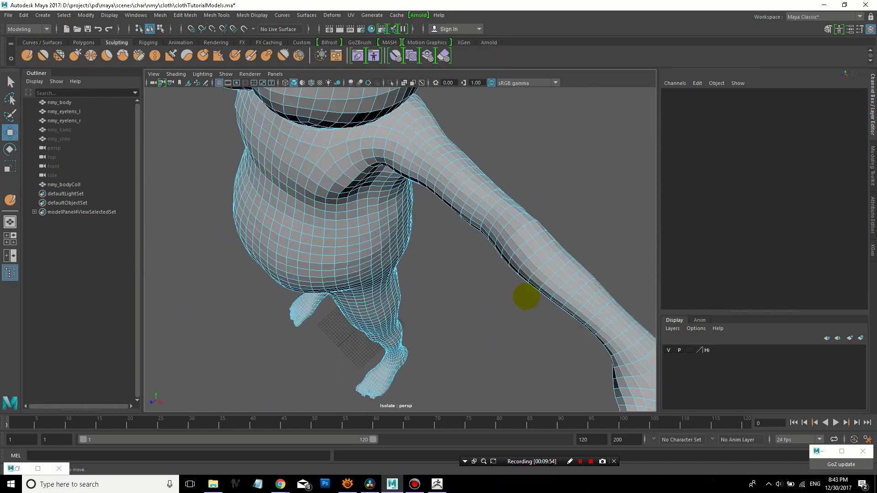
# Extrude the open border edges of one cut hand outward with 1 division
pyautogui.keyDown('alt'); pyautogui.moveTo(525, 297); pyautogui.dragTo(489, 220); pyautogui.keyUp('alt')
pyautogui.moveTo(489, 220); pyautogui.dragTo(474, 205, button='right')
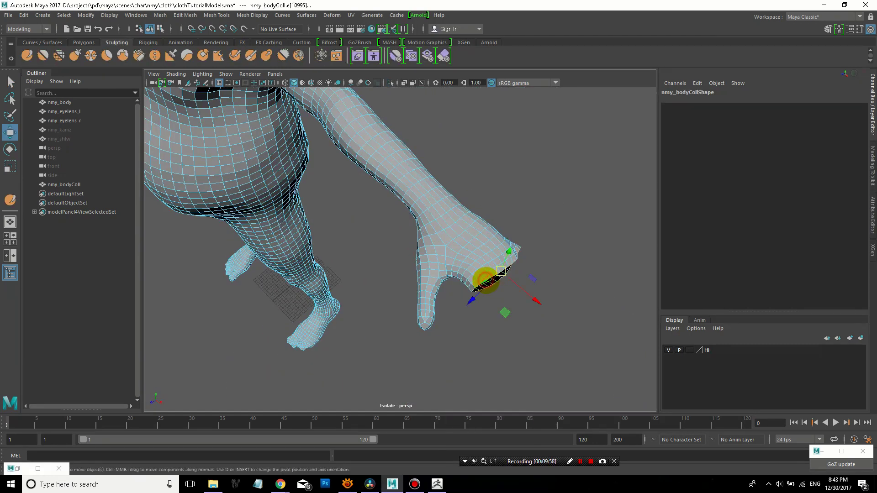
pyautogui.keyDown('alt'); pyautogui.moveTo(457, 256); pyautogui.dragTo(525, 210); pyautogui.keyUp('alt')
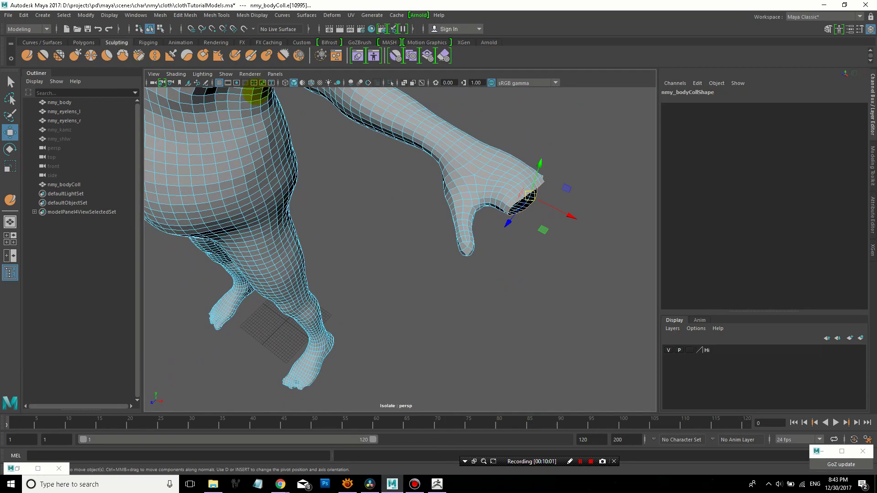
pyautogui.click(161, 15)
pyautogui.moveTo(185, 15)
pyautogui.click(294, 94)
pyautogui.click(703, 235)
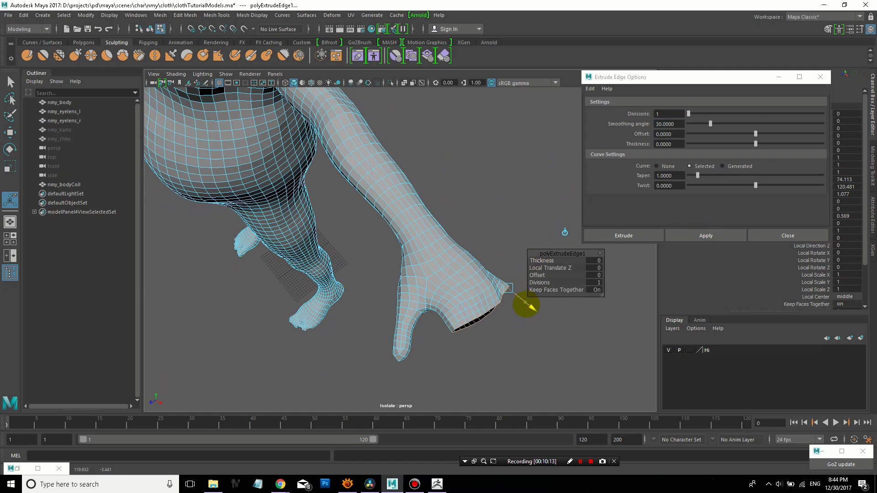
pyautogui.moveTo(526, 304); pyautogui.dragTo(552, 325)
# Try a second extrusion of the hand's border edges with adjusted scale and offset, and undo the attempts
pyautogui.click(632, 235)
pyautogui.keyDown('alt'); pyautogui.moveTo(470, 232); pyautogui.dragTo(487, 241); pyautogui.keyUp('alt')
pyautogui.hotkey('ctrl', 'z')
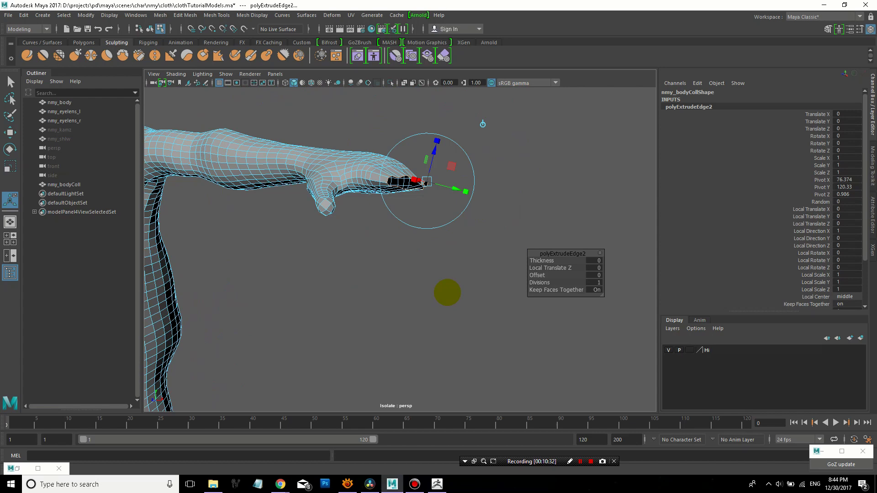
pyautogui.moveTo(396, 249); pyautogui.dragTo(448, 221)
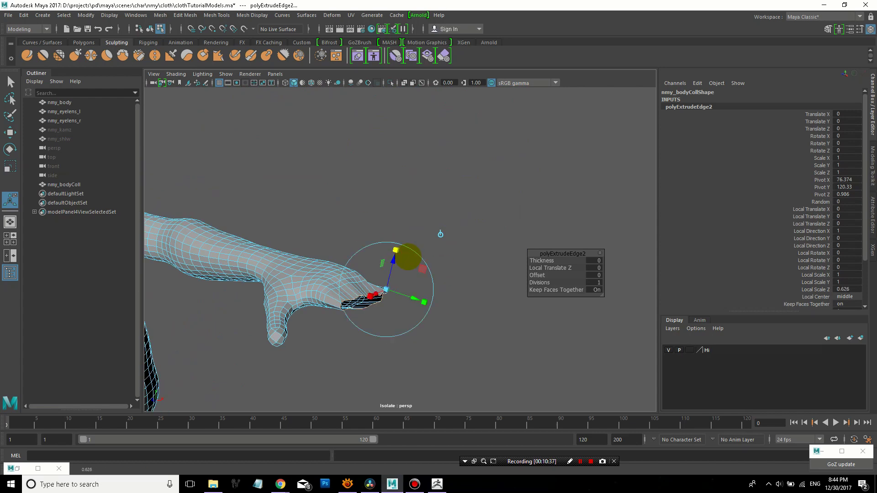
pyautogui.scroll(-5, 448, 221)
pyautogui.keyDown('alt'); pyautogui.moveTo(448, 221); pyautogui.dragTo(518, 247, button='right'); pyautogui.keyUp('alt')
pyautogui.hotkey('ctrl', 'z')
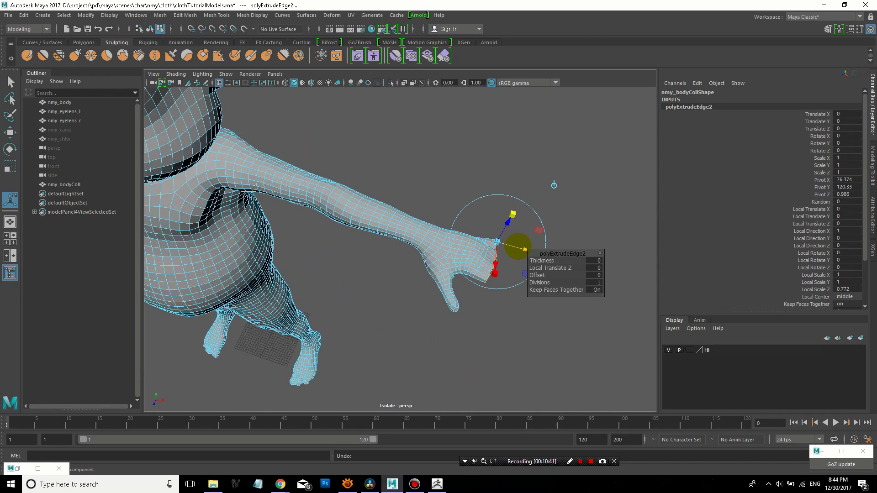
pyautogui.keyDown('alt'); pyautogui.moveTo(488, 207); pyautogui.dragTo(446, 208); pyautogui.keyUp('alt')
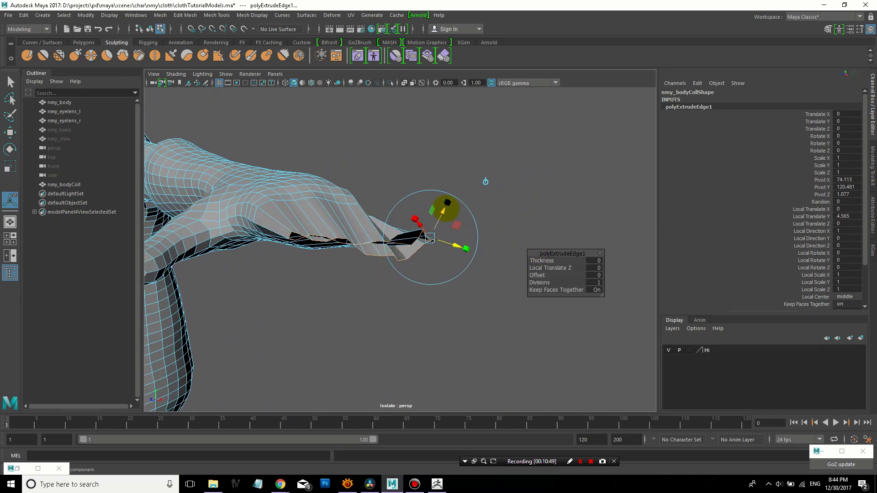
pyautogui.moveTo(367, 436); pyautogui.dragTo(532, 140)
pyautogui.hotkey('ctrl', 'z')
pyautogui.hotkey('ctrl', 'z')
# Extrude the same hand's border edges outward two more times to lengthen the stump
pyautogui.keyDown('alt'); pyautogui.moveTo(444, 207); pyautogui.dragTo(451, 241); pyautogui.keyUp('alt')
pyautogui.press('w')
pyautogui.keyDown('alt'); pyautogui.moveTo(475, 201); pyautogui.dragTo(508, 162); pyautogui.keyUp('alt')
pyautogui.hotkey('ctrl', 'e')
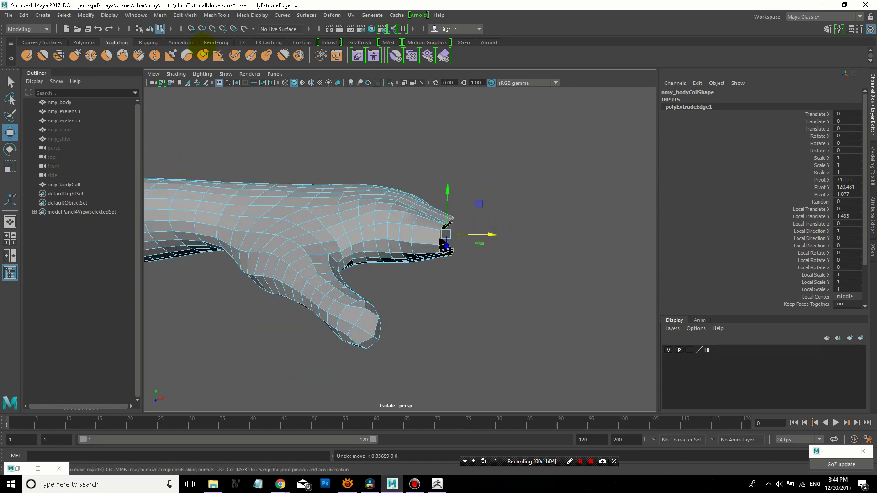
pyautogui.moveTo(468, 230); pyautogui.dragTo(519, 155)
pyautogui.press('w')
pyautogui.hotkey('ctrl', 'e')
pyautogui.click(10, 133)
pyautogui.keyDown('alt'); pyautogui.moveTo(519, 155); pyautogui.dragTo(461, 172, button='right'); pyautogui.keyUp('alt')
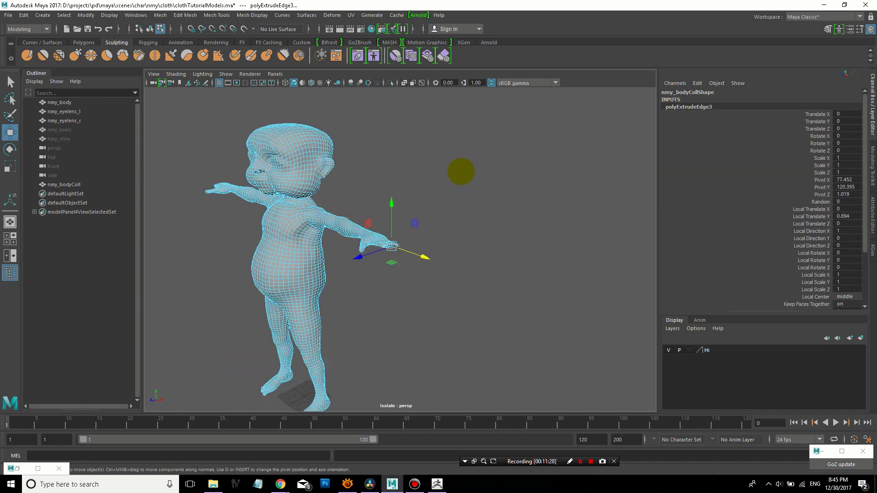
# Extrude the other hand's open border edges outward in three successive segments
pyautogui.keyDown('alt'); pyautogui.moveTo(374, 206); pyautogui.dragTo(438, 192, button='right'); pyautogui.keyUp('alt')
pyautogui.keyDown('alt'); pyautogui.moveTo(433, 200); pyautogui.dragTo(382, 261); pyautogui.keyUp('alt')
pyautogui.doubleClick(428, 231)
pyautogui.hotkey('ctrl', 'e')
pyautogui.moveTo(247, 228); pyautogui.dragTo(204, 198)
pyautogui.hotkey('ctrl', 'e')
pyautogui.click(10, 132)
pyautogui.moveTo(299, 194); pyautogui.dragTo(277, 207)
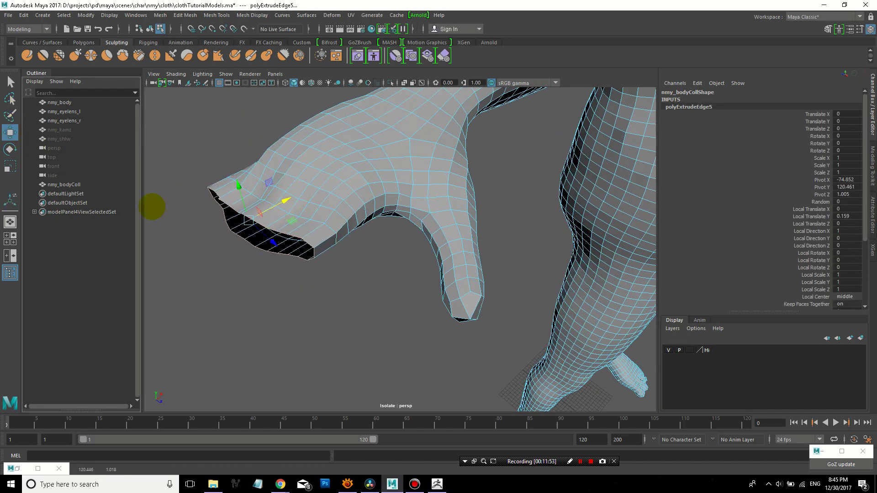
pyautogui.hotkey('ctrl', 'e')
pyautogui.moveTo(183, 209); pyautogui.dragTo(168, 219)
# Clear the selection and exit isolation so the original body shows together with the collision mesh
pyautogui.keyDown('alt'); pyautogui.moveTo(305, 251); pyautogui.dragTo(333, 272); pyautogui.keyUp('alt')
pyautogui.keyDown('alt'); pyautogui.moveTo(333, 272); pyautogui.dragTo(392, 110, button='right'); pyautogui.keyUp('alt')
pyautogui.click(393, 109)
pyautogui.hotkey('ctrl', '1')
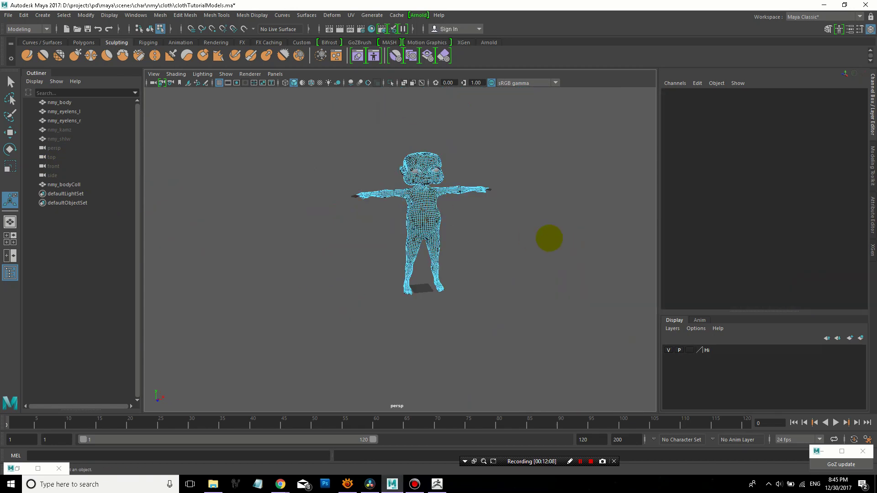
# Extrude the same hand's border edges once more and pull them out over the fingers
pyautogui.scroll(5, 334, 201)
pyautogui.keyDown('alt'); pyautogui.moveTo(333, 201); pyautogui.dragTo(324, 251); pyautogui.keyUp('alt')
pyautogui.keyDown('alt'); pyautogui.moveTo(324, 250); pyautogui.dragTo(366, 265, button='right'); pyautogui.keyUp('alt')
pyautogui.keyDown('alt'); pyautogui.moveTo(366, 265); pyautogui.dragTo(415, 208, button='middle'); pyautogui.keyUp('alt')
pyautogui.keyDown('alt'); pyautogui.moveTo(415, 207); pyautogui.dragTo(445, 222, button='right'); pyautogui.keyUp('alt')
pyautogui.doubleClick(501, 244)
pyautogui.keyDown('alt'); pyautogui.moveTo(395, 241); pyautogui.dragTo(378, 264, button='right'); pyautogui.keyUp('alt')
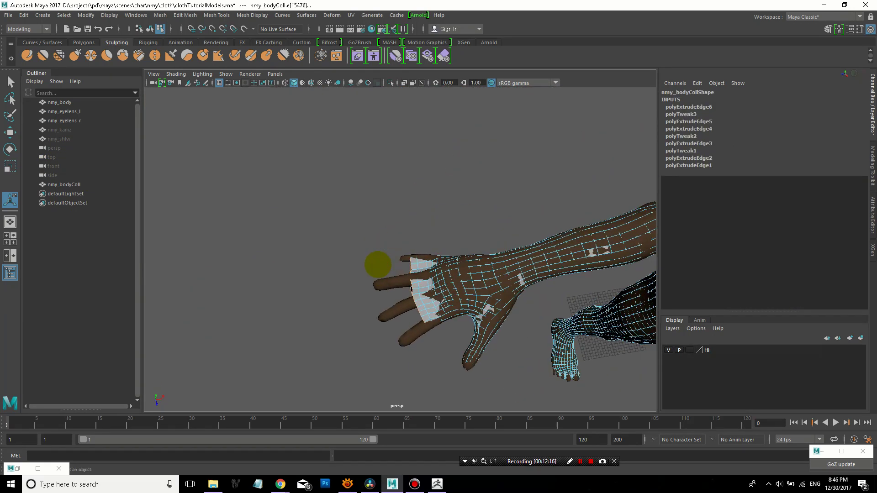
pyautogui.hotkey('ctrl', 'e')
pyautogui.moveTo(382, 264); pyautogui.dragTo(360, 265)
pyautogui.click(10, 133)
pyautogui.moveTo(439, 289); pyautogui.dragTo(415, 294)
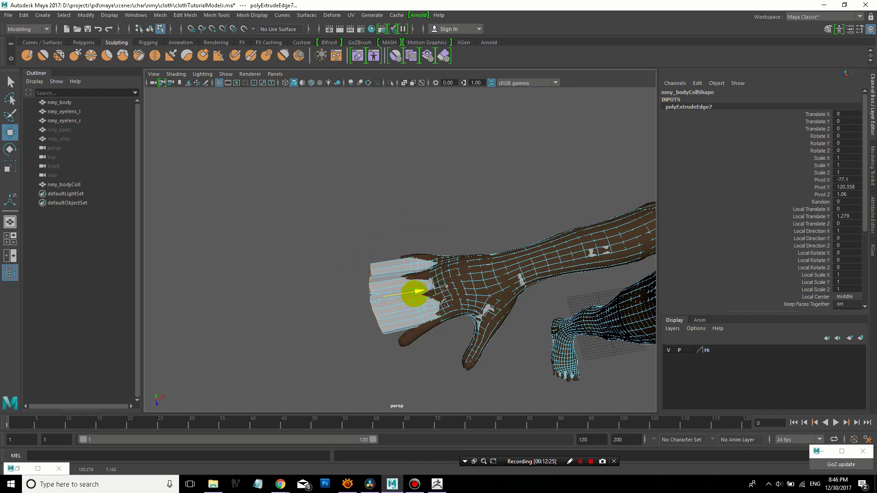
# Shift and scale the extruded edge loops on this hand wider so they enclose the fingers of the original body
pyautogui.scroll(5, 421, 322)
pyautogui.doubleClick(423, 323)
pyautogui.moveTo(475, 331)
pyautogui.mouseDown()
pyautogui.moveTo(442, 330)
pyautogui.moveTo(481, 321)
pyautogui.mouseUp()
pyautogui.doubleClick(437, 327)
pyautogui.doubleClick(452, 278)
pyautogui.keyDown('alt'); pyautogui.moveTo(477, 306); pyautogui.dragTo(471, 199, button='middle'); pyautogui.keyUp('alt')
pyautogui.doubleClick(338, 188)
pyautogui.press('r')
pyautogui.moveTo(348, 276); pyautogui.dragTo(351, 292)
pyautogui.doubleClick(384, 213)
pyautogui.moveTo(399, 271); pyautogui.dragTo(434, 239)
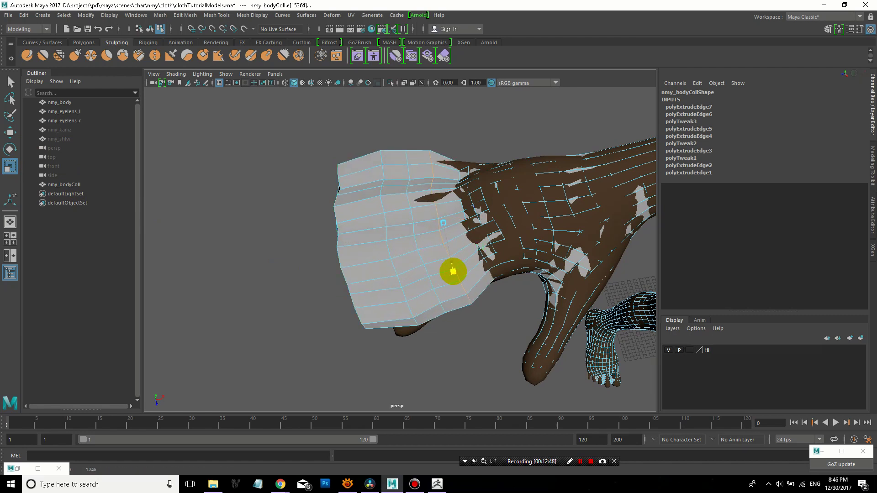
pyautogui.click(458, 176)
pyautogui.moveTo(478, 257); pyautogui.dragTo(479, 264)
# Move the outer border loop and the next two edge loops sideways toward the thumb side of the hand
pyautogui.doubleClick(347, 308)
pyautogui.press('w')
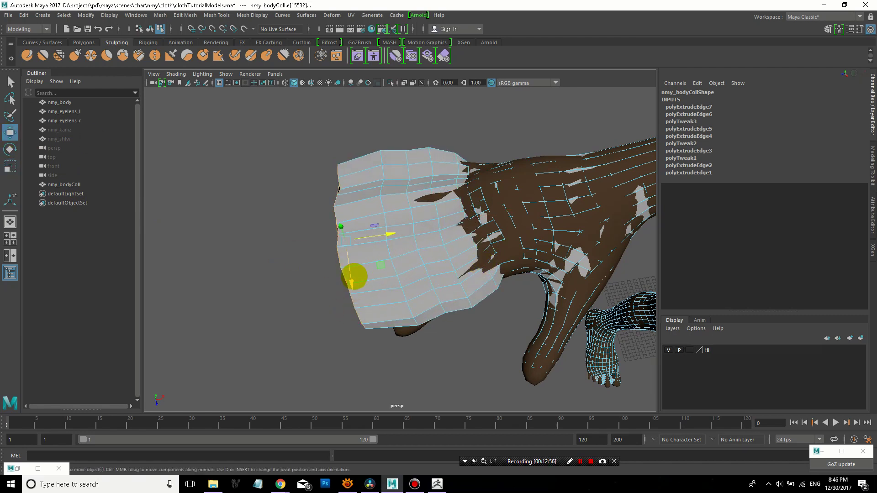
pyautogui.moveTo(355, 277); pyautogui.dragTo(391, 303)
pyautogui.doubleClick(401, 286)
pyautogui.moveTo(398, 272); pyautogui.dragTo(400, 288)
pyautogui.doubleClick(411, 223)
pyautogui.moveTo(422, 253); pyautogui.dragTo(424, 266)
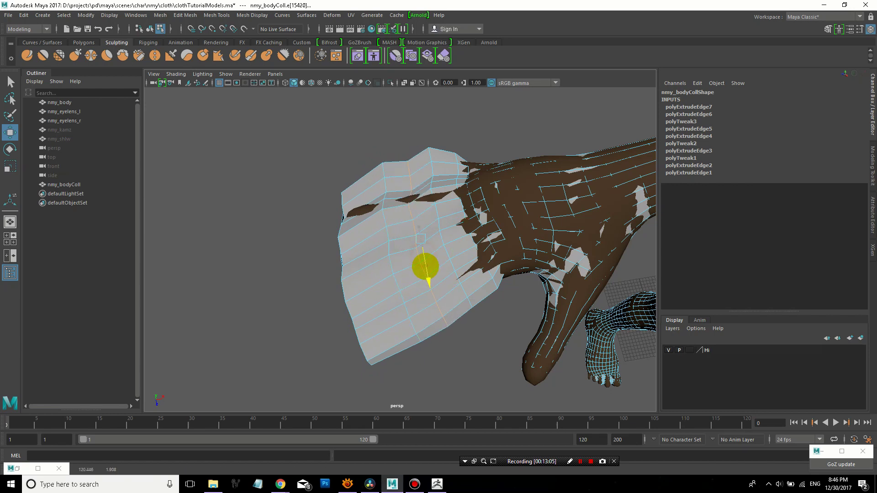
# Shift the two outermost edge loops away from the thumb side and scale the knuckle loop wider
pyautogui.doubleClick(431, 167)
pyautogui.keyDown('alt'); pyautogui.moveTo(431, 168); pyautogui.dragTo(340, 209); pyautogui.keyUp('alt')
pyautogui.click(368, 221)
pyautogui.doubleClick(315, 241)
pyautogui.click(10, 165)
pyautogui.press('w')
pyautogui.keyDown('alt'); pyautogui.moveTo(274, 225); pyautogui.dragTo(522, 287); pyautogui.keyUp('alt')
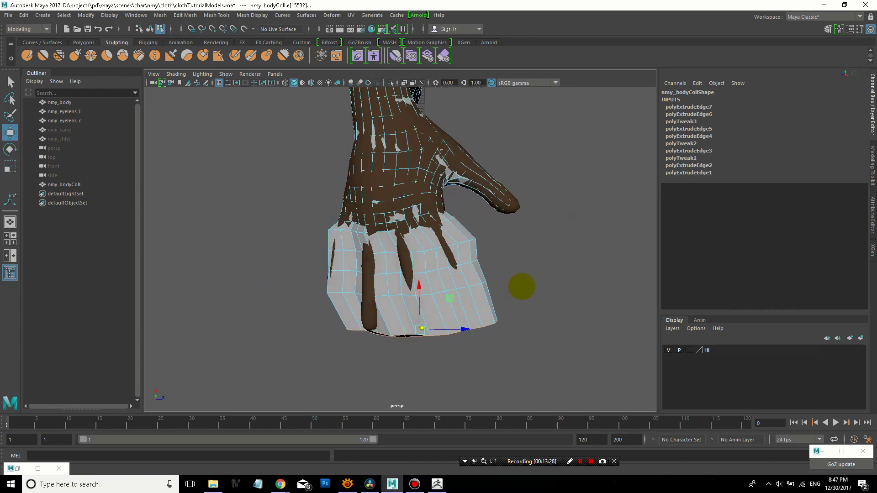
pyautogui.click(472, 323)
pyautogui.moveTo(472, 323); pyautogui.dragTo(456, 324)
pyautogui.doubleClick(465, 278)
pyautogui.moveTo(455, 286); pyautogui.dragTo(450, 287)
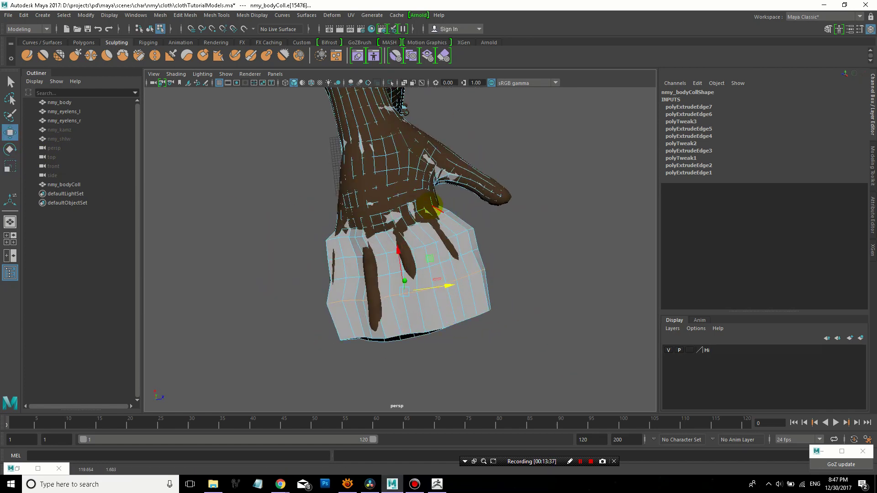
pyautogui.click(9, 165)
pyautogui.moveTo(386, 224); pyautogui.dragTo(393, 219)
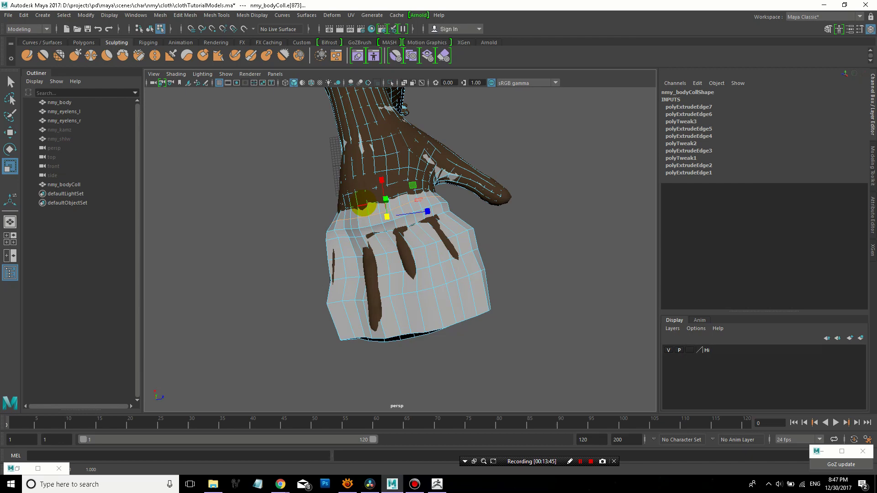
# Pull the other hand's outer border loop past the fingertips and scale it wider
pyautogui.keyDown('alt'); pyautogui.moveTo(511, 238); pyautogui.dragTo(428, 235); pyautogui.keyUp('alt')
pyautogui.keyDown('alt'); pyautogui.moveTo(428, 235); pyautogui.dragTo(484, 186, button='right'); pyautogui.keyUp('alt')
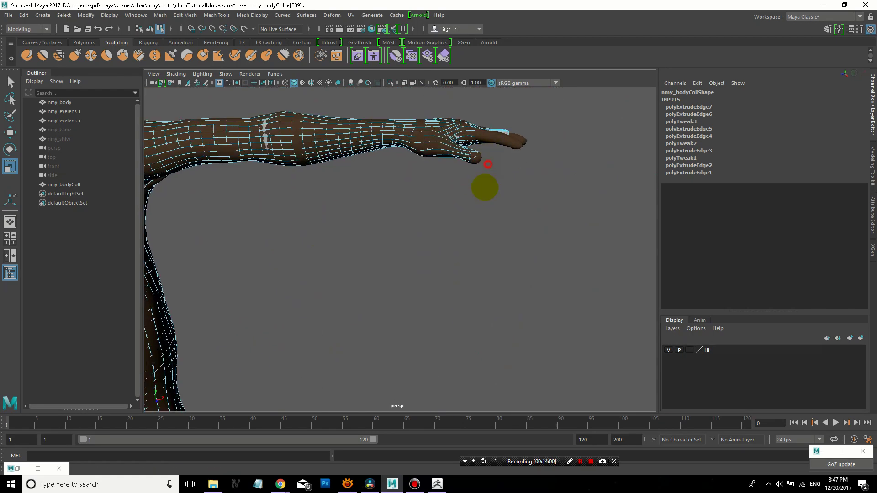
pyautogui.scroll(-8, 493, 190)
pyautogui.doubleClick(423, 177)
pyautogui.press('f')
pyautogui.keyDown('alt'); pyautogui.moveTo(497, 225); pyautogui.dragTo(475, 251); pyautogui.keyUp('alt')
pyautogui.doubleClick(450, 213)
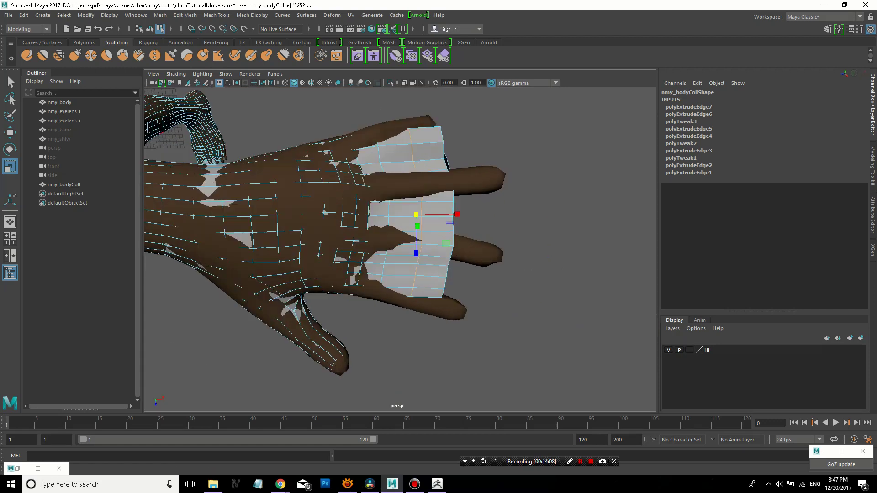
pyautogui.click(10, 133)
pyautogui.moveTo(460, 213); pyautogui.dragTo(558, 214)
pyautogui.click(9, 166)
pyautogui.moveTo(508, 252); pyautogui.dragTo(508, 267)
# Scale the inner edge loop of this hand's extension wider and move it outward toward the fingertips
pyautogui.doubleClick(387, 251)
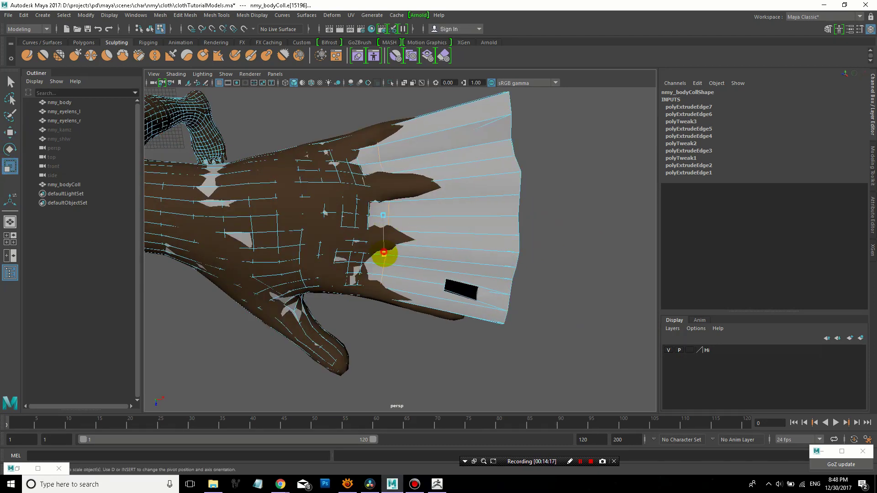
pyautogui.moveTo(384, 254); pyautogui.dragTo(385, 269)
pyautogui.press('w')
pyautogui.moveTo(406, 217); pyautogui.dragTo(458, 216)
pyautogui.doubleClick(363, 168)
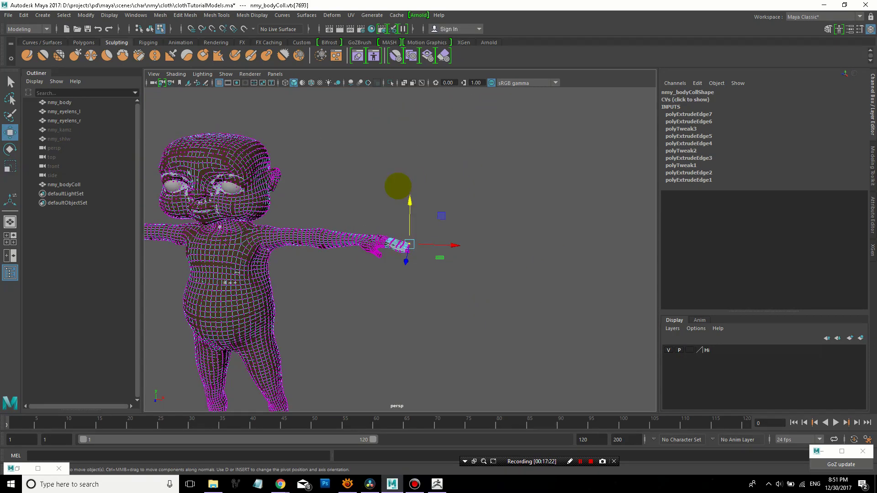
# Fill the open holes of nmy_bodyColl with Fill Hole and check the closed hand ends
pyautogui.press('F8')
pyautogui.click(161, 15)
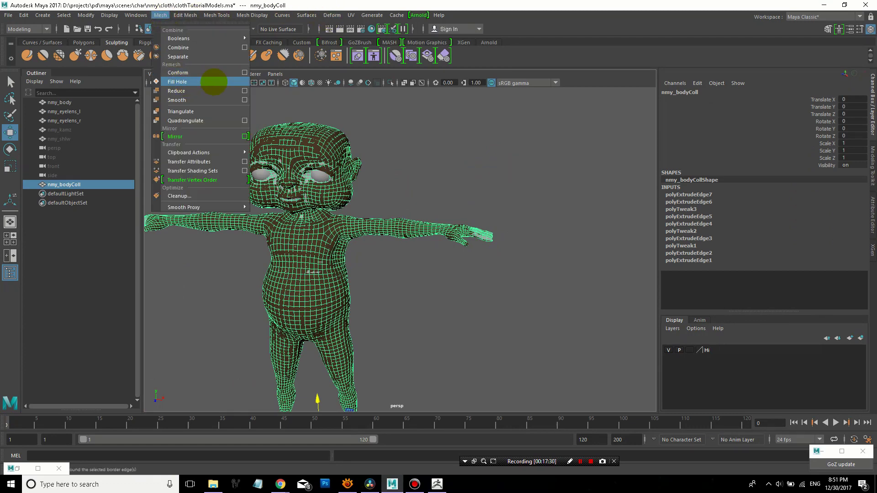
pyautogui.click(214, 82)
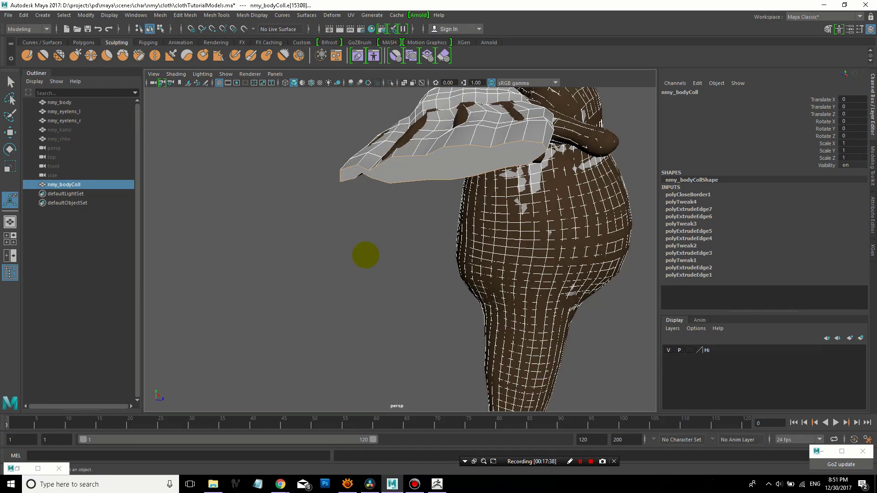
pyautogui.keyDown('alt'); pyautogui.moveTo(366, 255); pyautogui.dragTo(410, 231); pyautogui.keyUp('alt')
pyautogui.keyDown('alt'); pyautogui.moveTo(411, 231); pyautogui.dragTo(444, 231, button='right'); pyautogui.keyUp('alt')
pyautogui.keyDown('alt'); pyautogui.moveTo(445, 231); pyautogui.dragTo(360, 264); pyautogui.keyUp('alt')
pyautogui.click(533, 234)
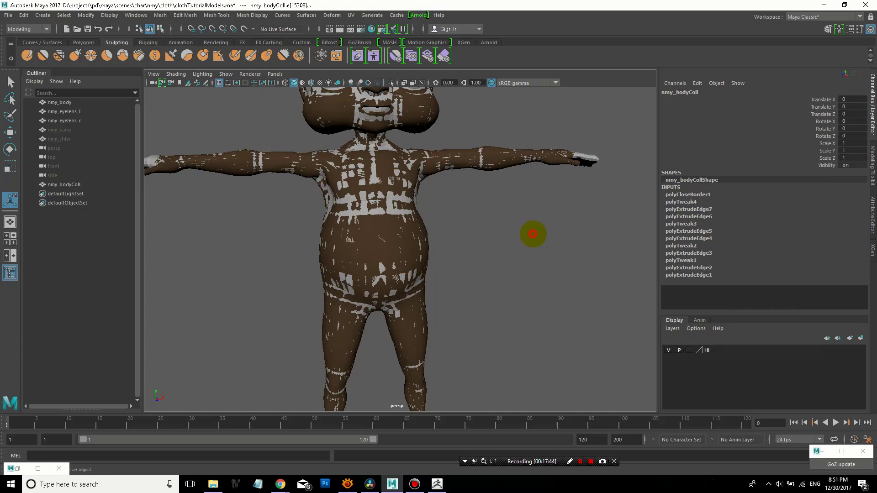
# Reselect the whole nmy_bodyColl mesh in object mode with the Select tool
pyautogui.keyDown('alt'); pyautogui.moveTo(576, 210); pyautogui.dragTo(542, 252, button='middle'); pyautogui.keyUp('alt')
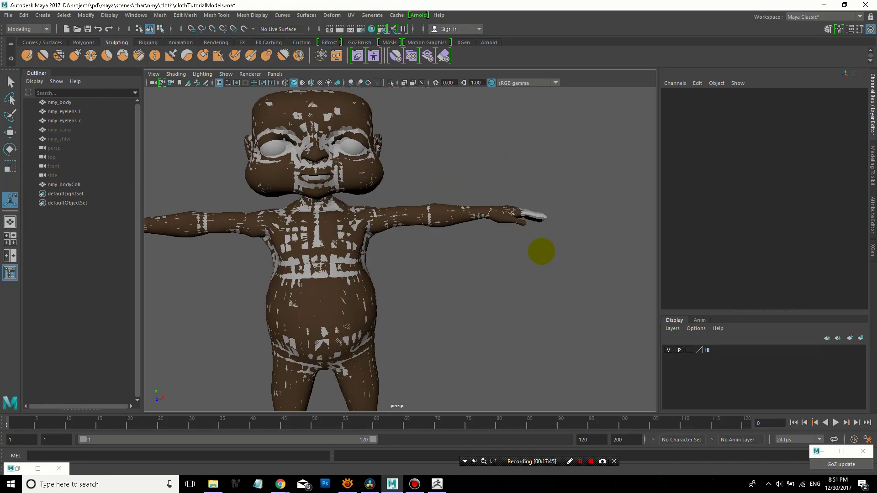
pyautogui.click(544, 217)
pyautogui.press('q')
pyautogui.press('F8')
pyautogui.press('F8')
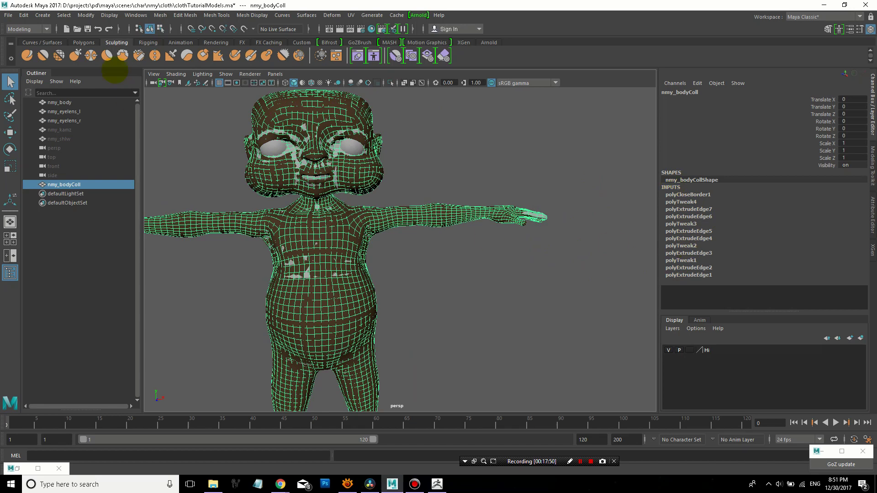
# Delete the construction history of nmy_bodyColl
pyautogui.click(24, 15)
pyautogui.moveTo(55, 118)
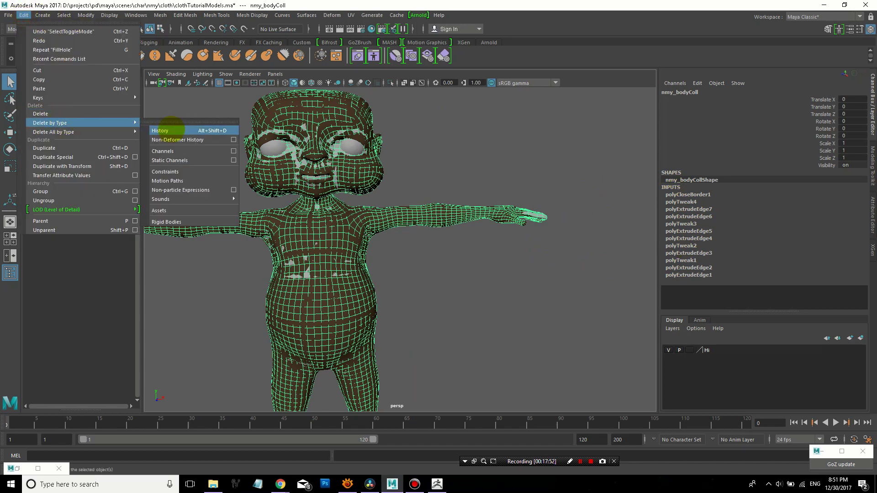
pyautogui.click(172, 129)
pyautogui.keyDown('alt'); pyautogui.moveTo(494, 166); pyautogui.dragTo(406, 178); pyautogui.keyUp('alt')
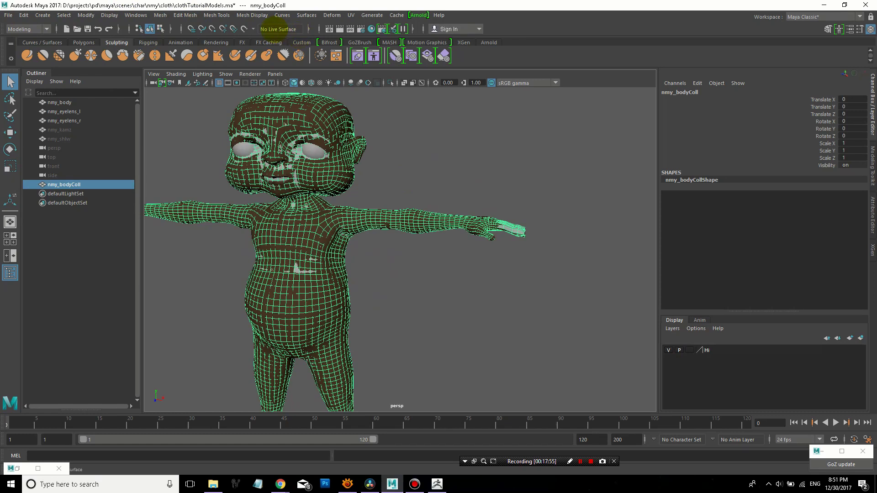
# Run Cleanup on nmy_bodyColl to remove nonmanifold geometry, covering both normals and geometry
pyautogui.click(131, 16)
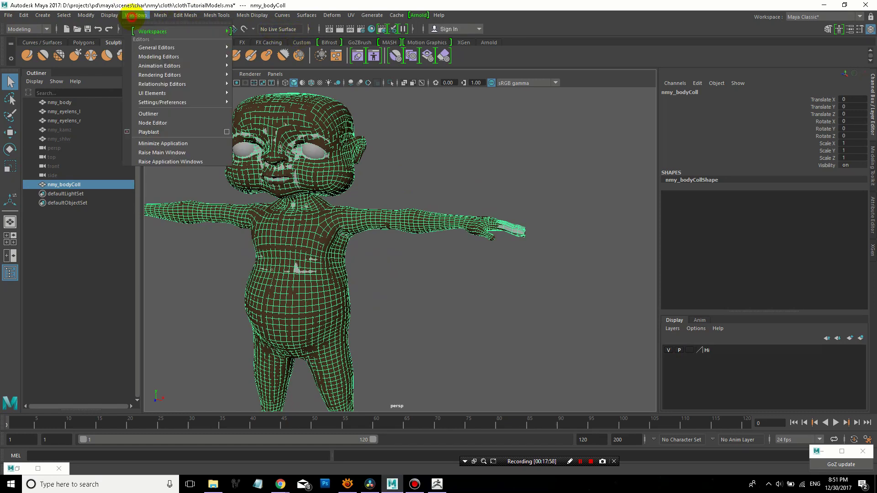
pyautogui.moveTo(161, 15)
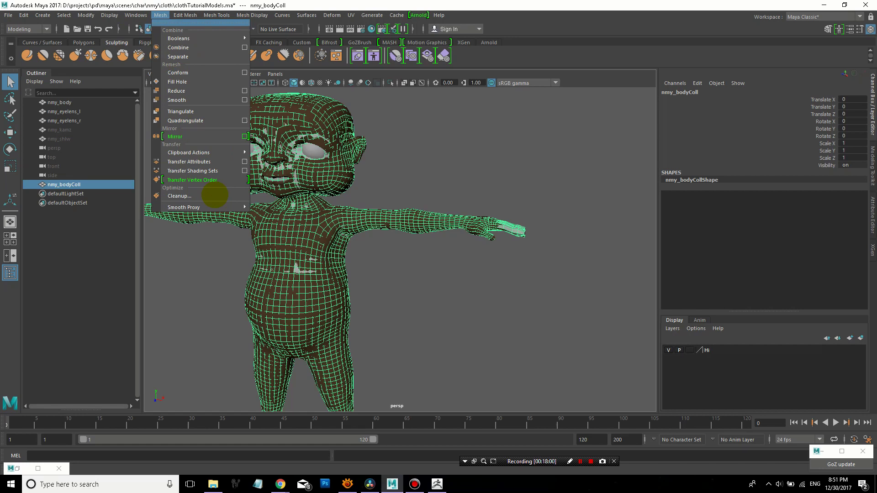
pyautogui.click(212, 195)
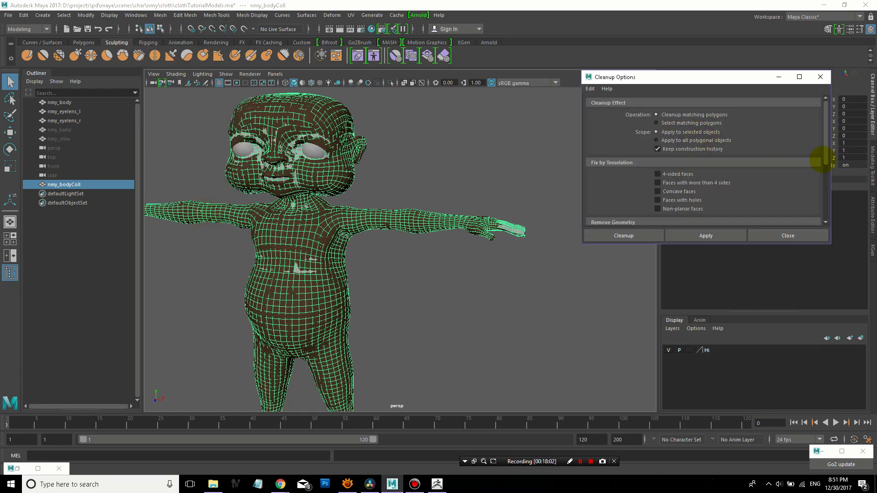
pyautogui.moveTo(825, 156); pyautogui.dragTo(819, 198)
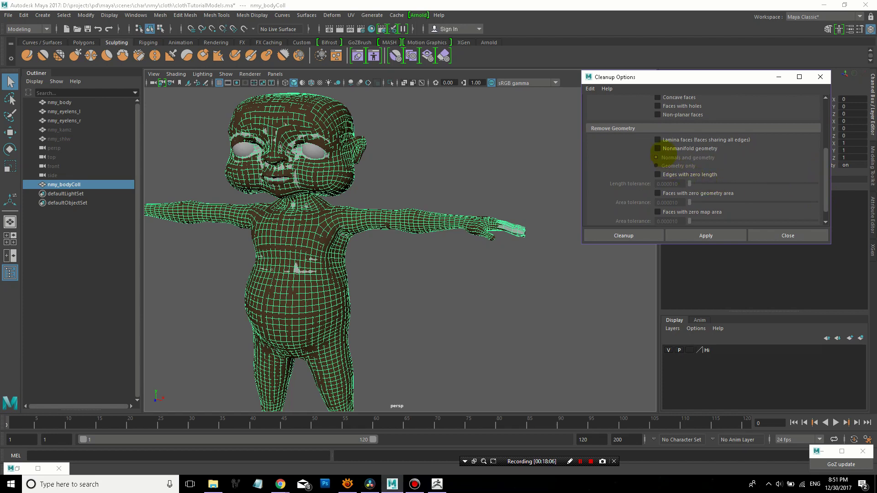
pyautogui.click(629, 234)
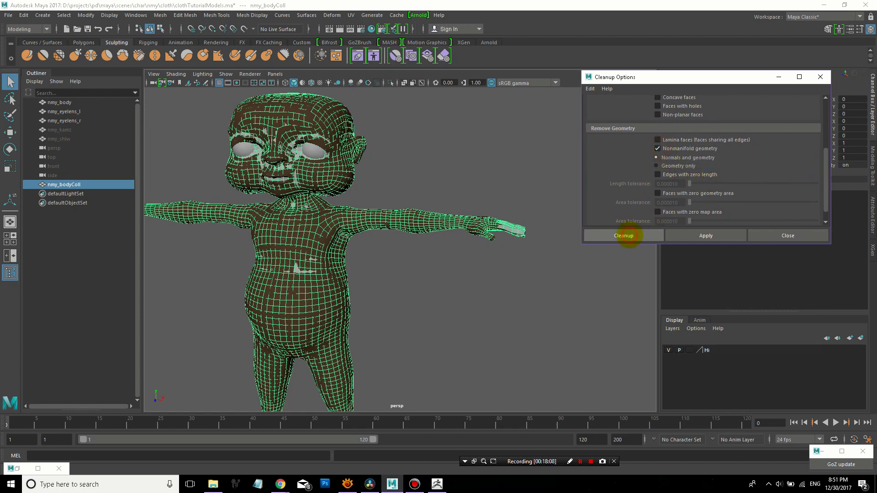
# Delete the history that the mesh cleanup left on nmy_bodyColl
pyautogui.click(23, 15)
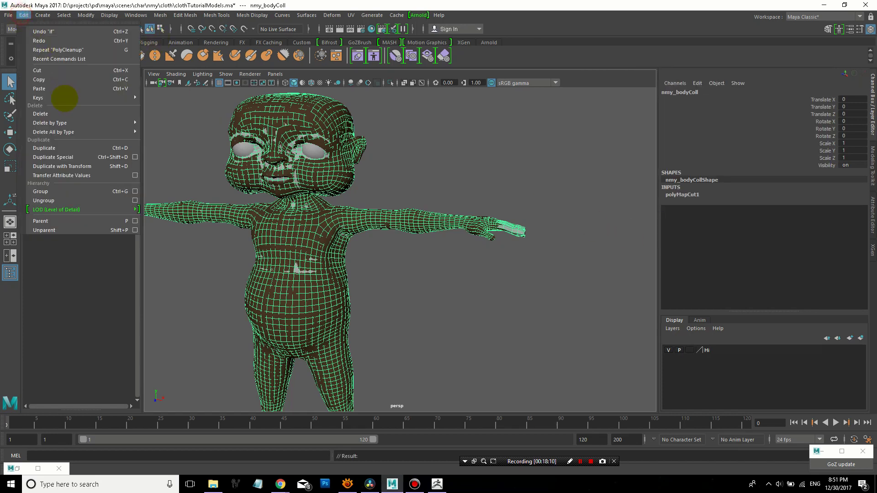
pyautogui.moveTo(122, 125)
pyautogui.click(166, 133)
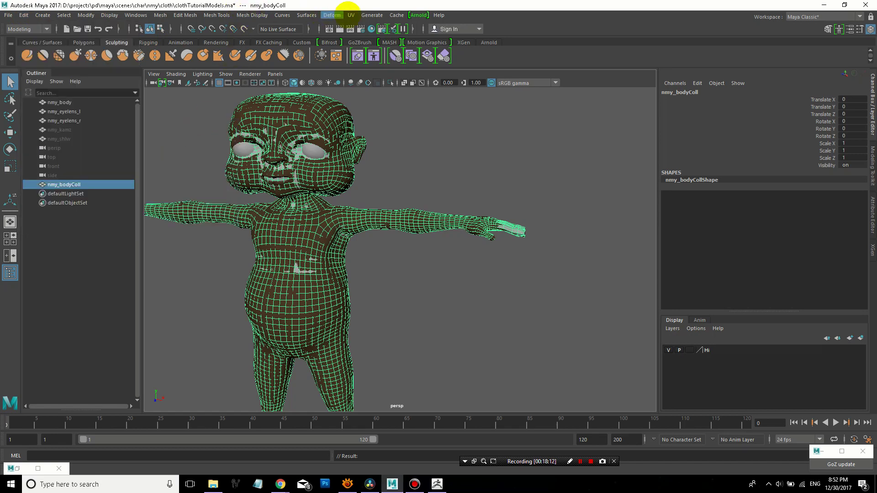
# Check the existing UVs of nmy_bodyColl in the UV Editor and close it
pyautogui.click(351, 15)
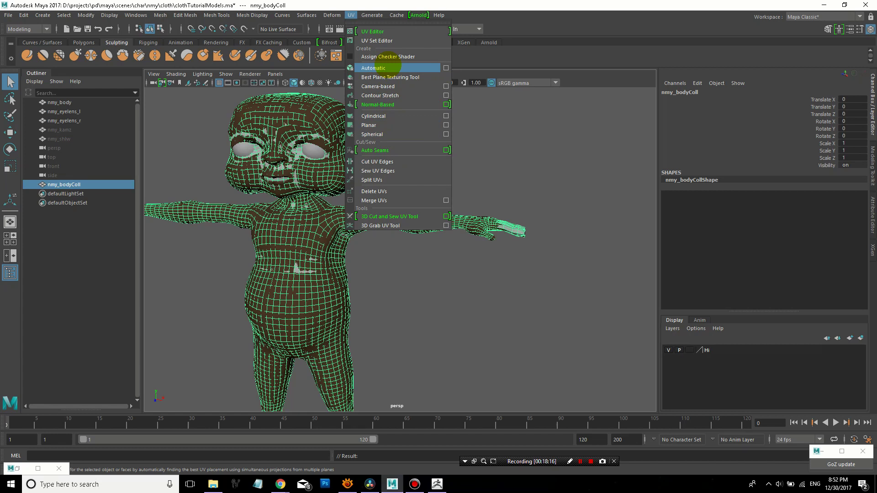
pyautogui.click(379, 31)
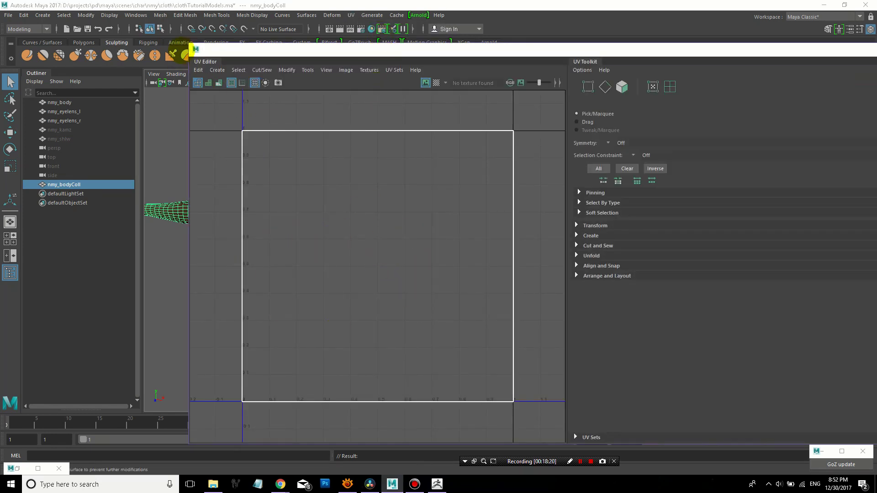
pyautogui.doubleClick(195, 50)
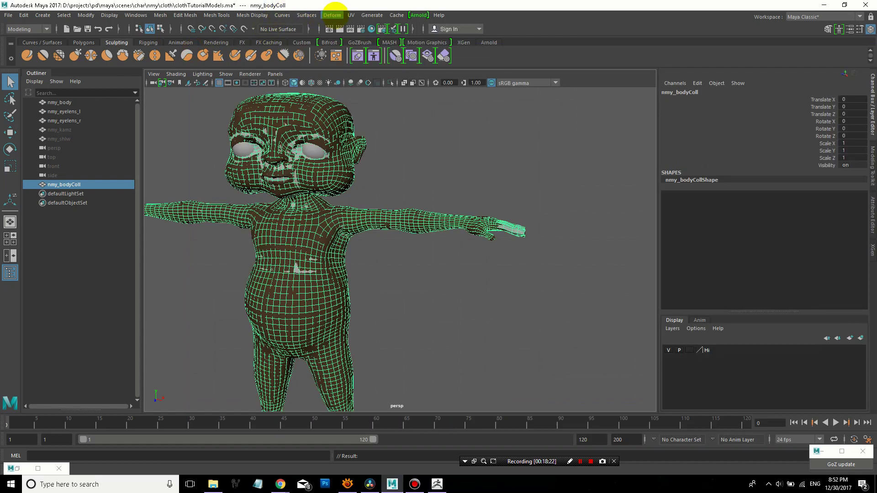
# Project automatic UV mapping onto nmy_bodyColl with 6 planes, optimized for fewer pieces
pyautogui.click(350, 15)
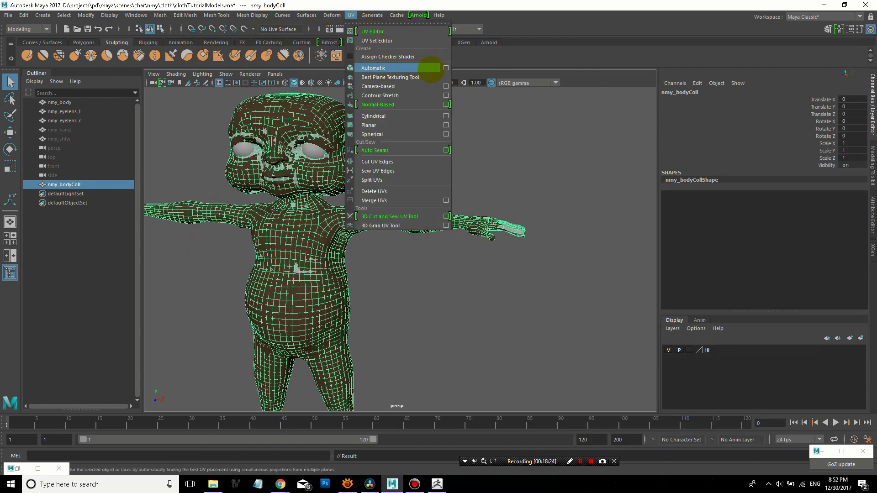
pyautogui.click(446, 68)
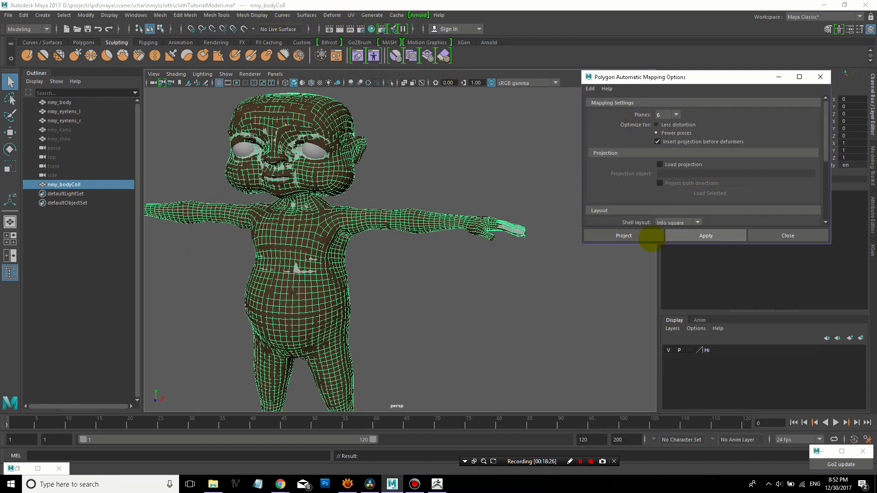
pyautogui.click(648, 236)
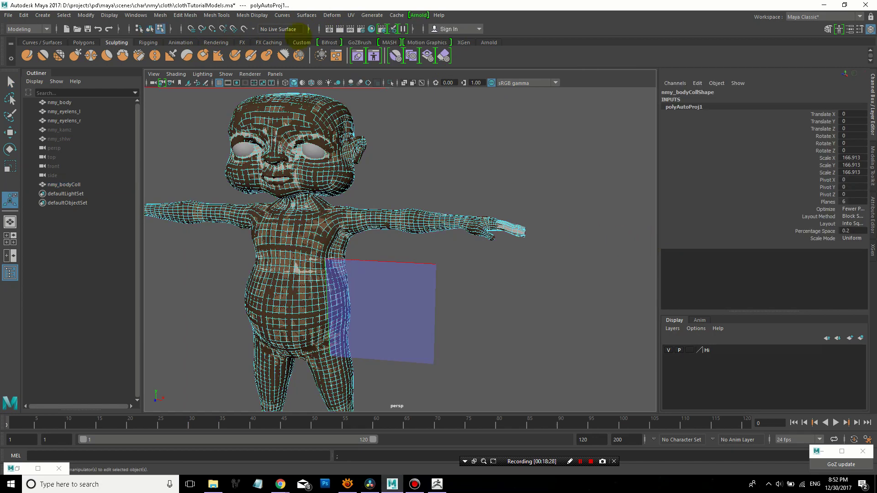
# Lay out the body's projected UV shells within the 0 to 1 square in the UV Editor
pyautogui.click(351, 15)
pyautogui.click(370, 31)
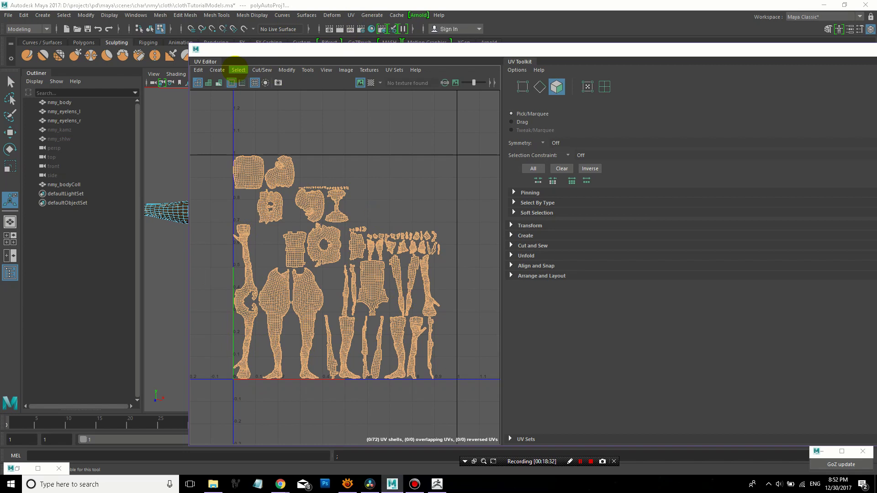
pyautogui.click(287, 70)
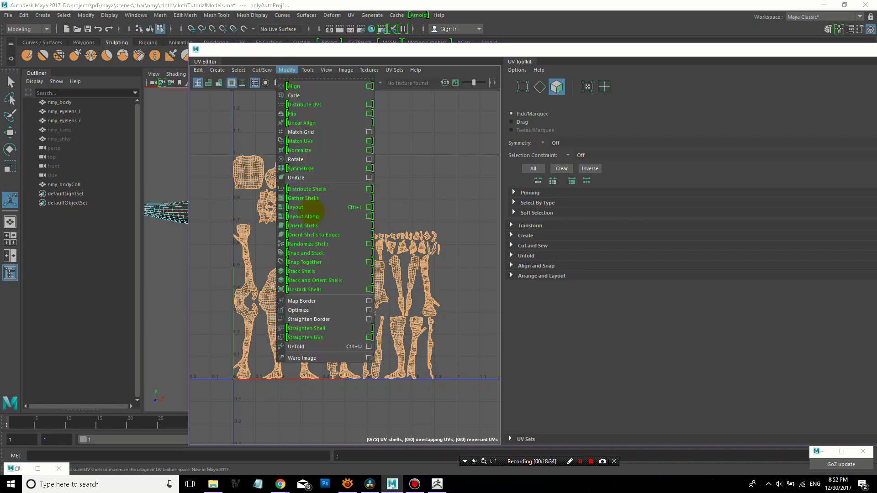
pyautogui.click(311, 208)
pyautogui.click(286, 70)
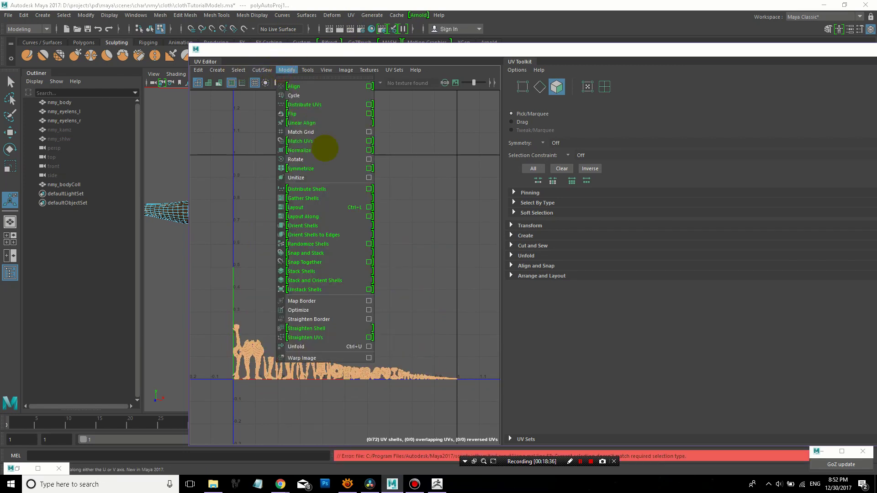
pyautogui.click(315, 208)
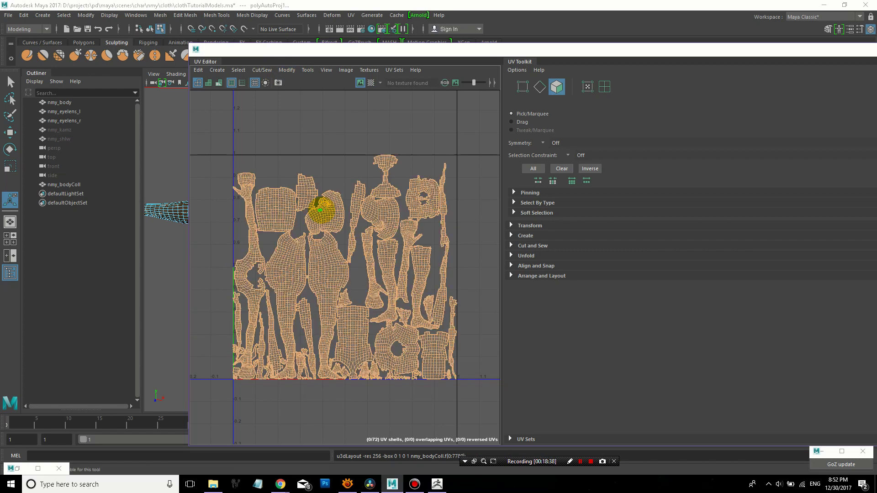
# Unfold the body's UV shells, lay them out again in the UV square and clear the shell selection
pyautogui.click(295, 69)
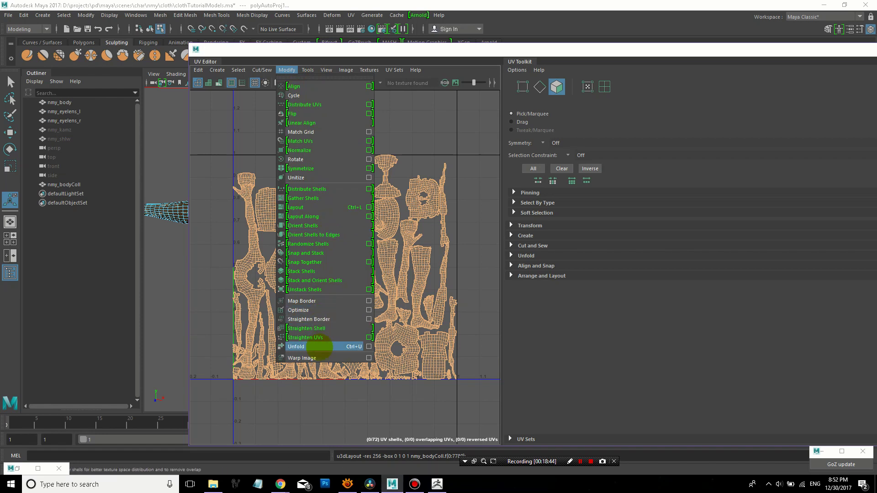
pyautogui.click(320, 347)
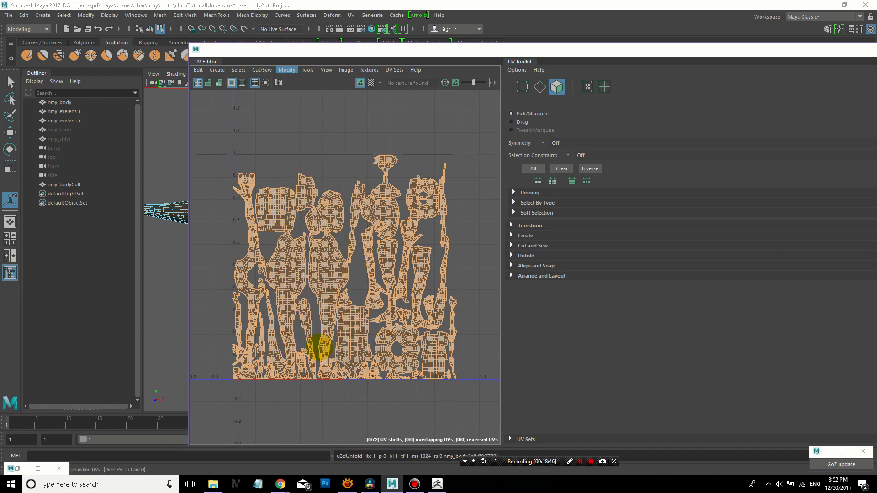
pyautogui.click(287, 70)
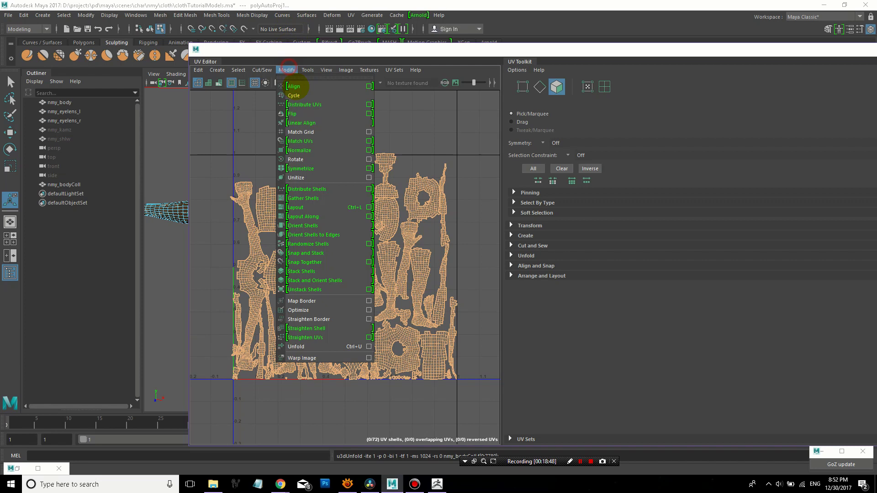
pyautogui.click(311, 206)
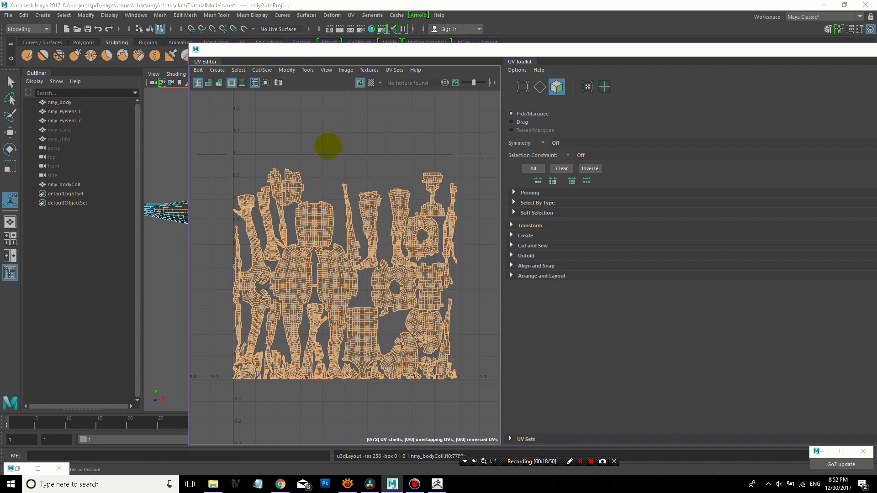
pyautogui.click(329, 141)
# Resize the UV Editor window to fit the screen, widen its UV view beside the UV Toolkit and close it
pyautogui.moveTo(737, 47); pyautogui.dragTo(652, 48)
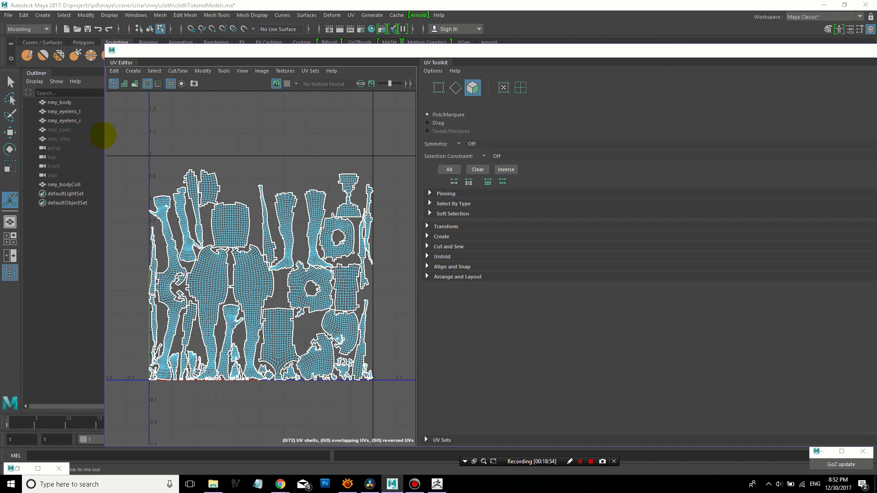
pyautogui.moveTo(105, 135); pyautogui.dragTo(494, 122)
pyautogui.moveTo(642, 49); pyautogui.dragTo(425, 56)
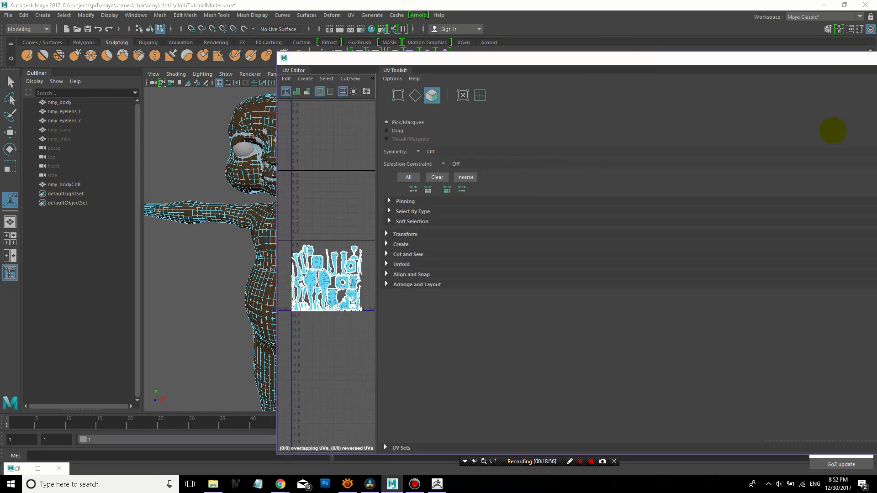
pyautogui.moveTo(819, 62); pyautogui.dragTo(108, 38)
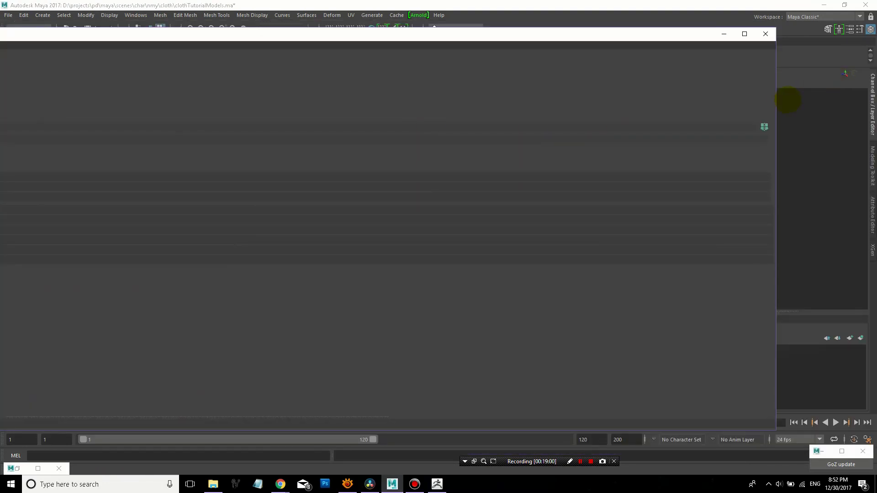
pyautogui.moveTo(775, 104); pyautogui.dragTo(604, 30)
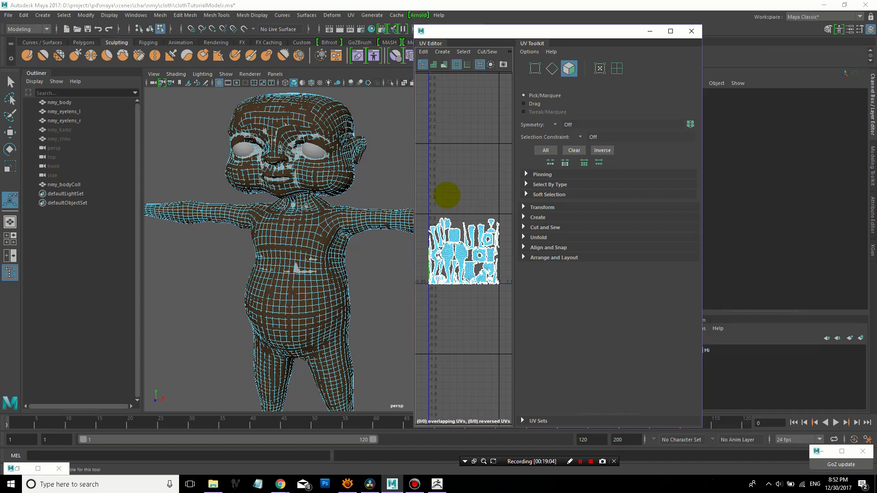
pyautogui.moveTo(413, 196); pyautogui.dragTo(224, 187)
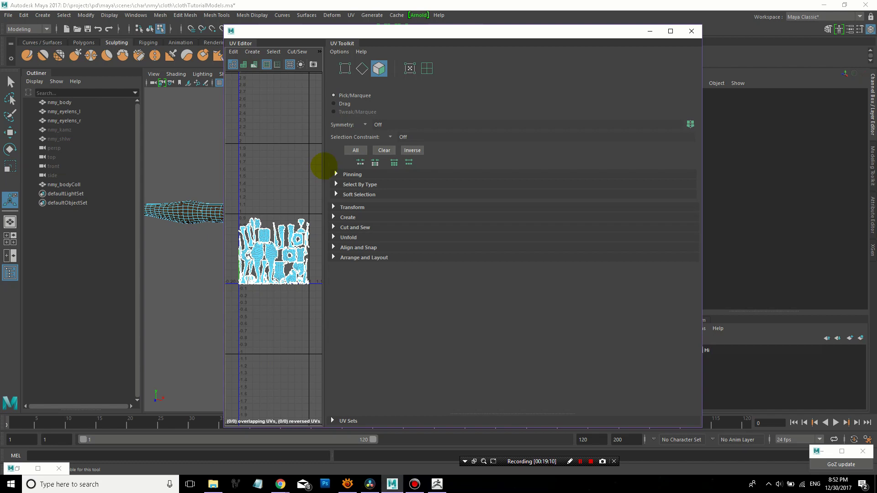
pyautogui.moveTo(324, 166); pyautogui.dragTo(481, 168)
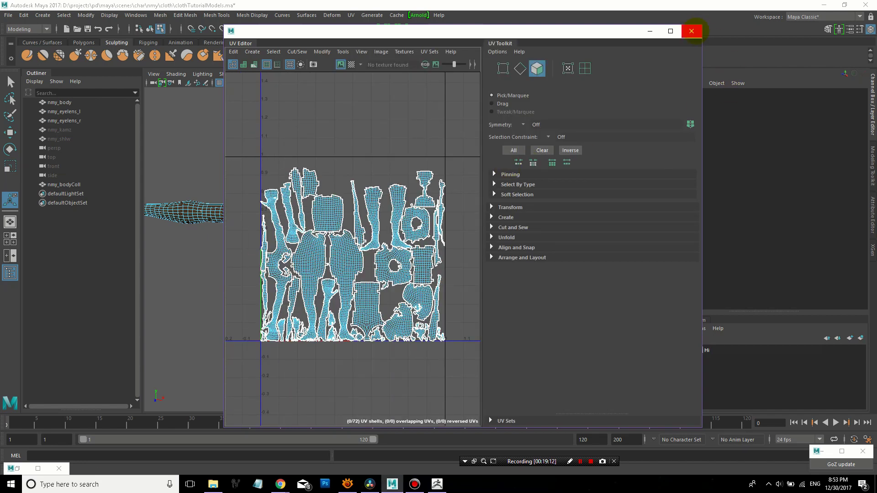
pyautogui.click(693, 31)
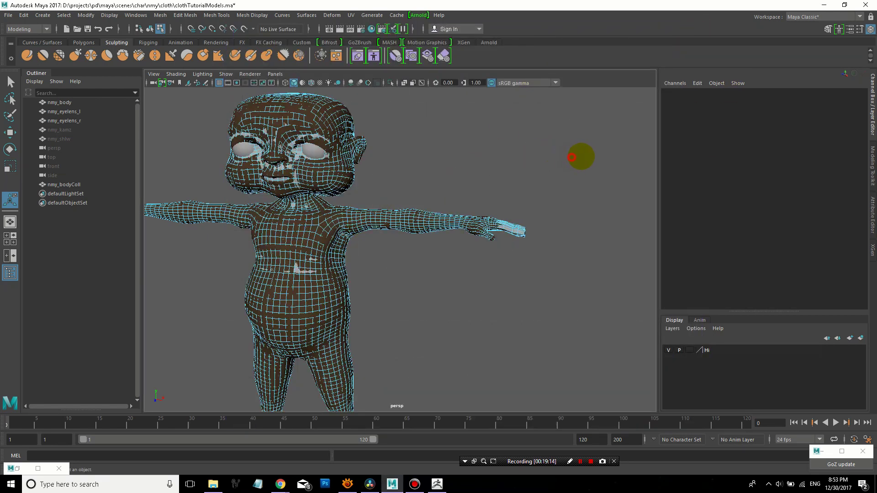
# Return nmy_bodyColl to object mode and delete its UV mapping history
pyautogui.keyDown('alt'); pyautogui.moveTo(571, 157); pyautogui.dragTo(582, 156); pyautogui.keyUp('alt')
pyautogui.press('F8')
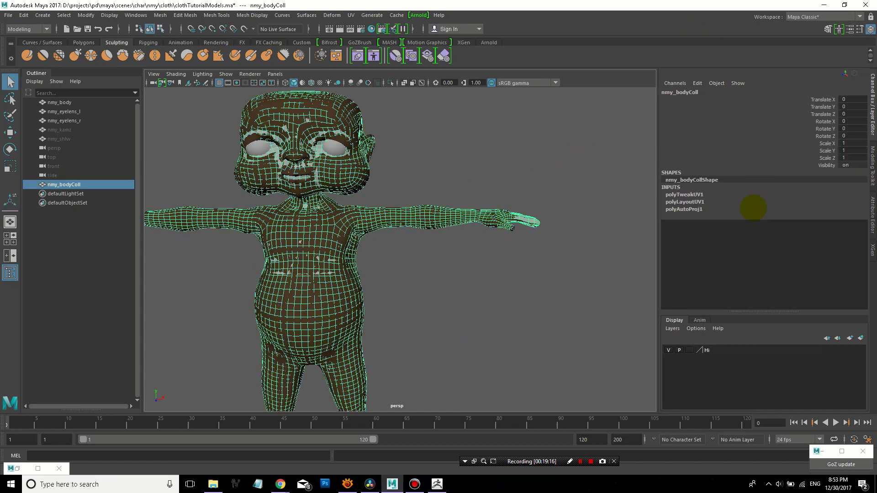
pyautogui.click(23, 14)
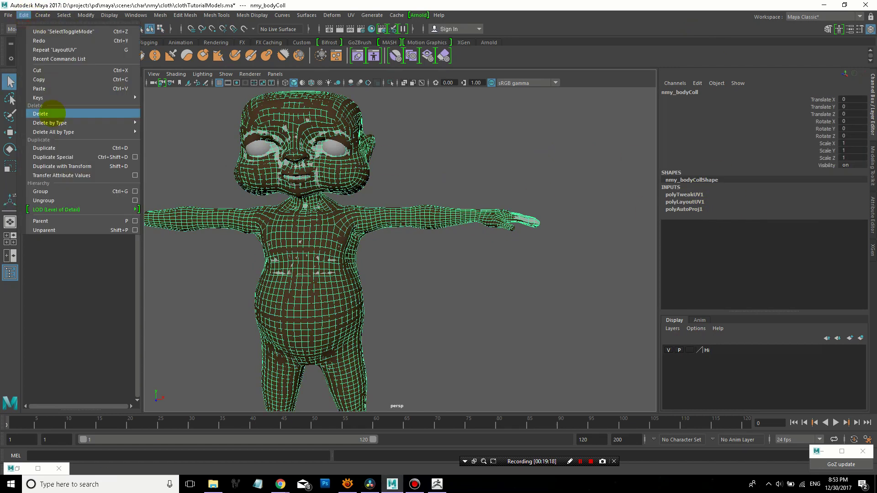
pyautogui.moveTo(48, 122)
pyautogui.click(162, 131)
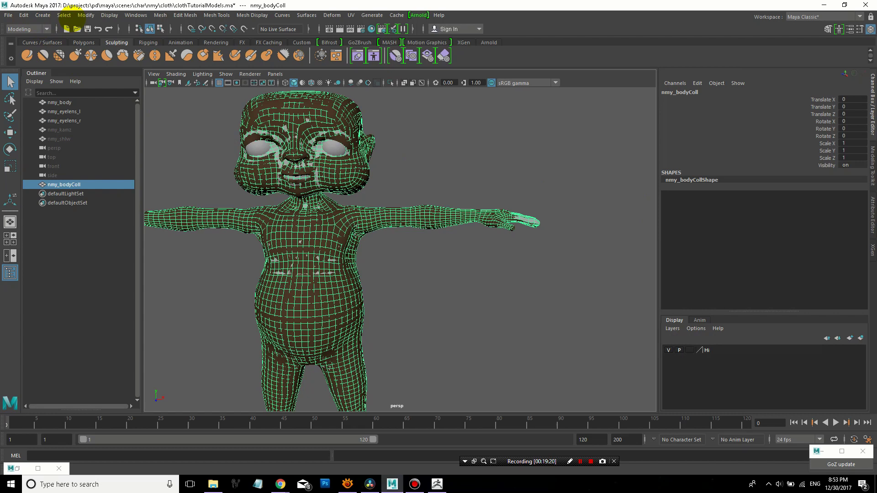
# Freeze the translate, rotate and scale transformations of nmy_bodyColl with Preserve normals on
pyautogui.click(87, 16)
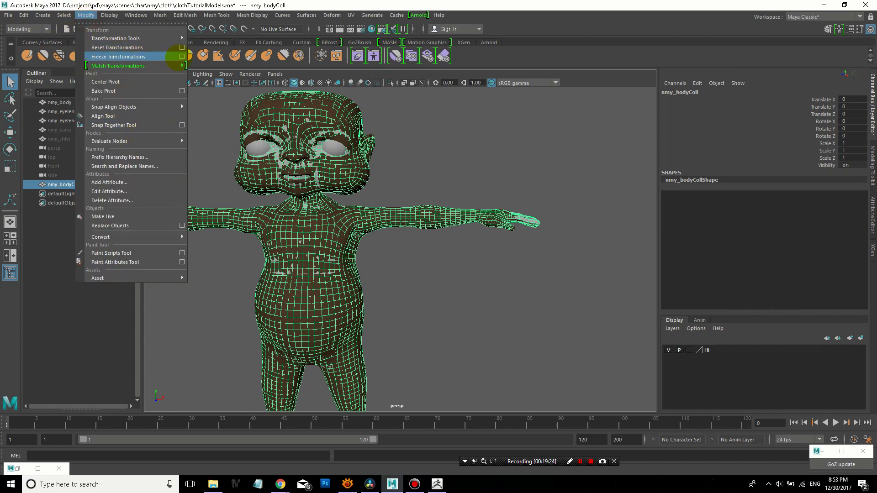
pyautogui.click(182, 56)
pyautogui.click(705, 235)
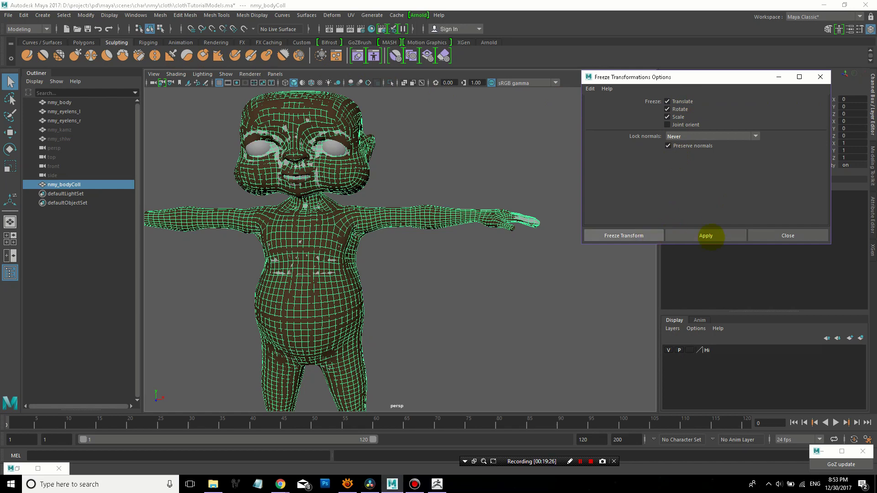
# Close the freeze options window and leave only nmy_bodyColl selected
pyautogui.click(789, 235)
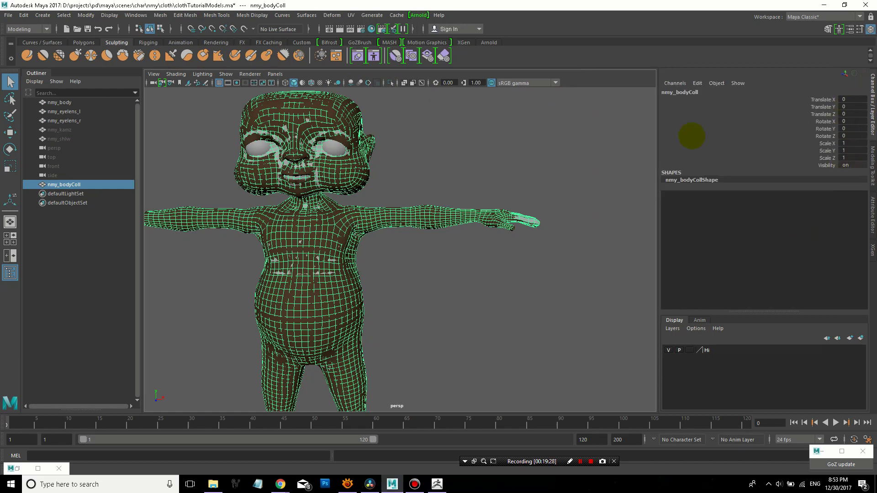
pyautogui.keyDown('alt'); pyautogui.moveTo(455, 129); pyautogui.dragTo(476, 131); pyautogui.keyUp('alt')
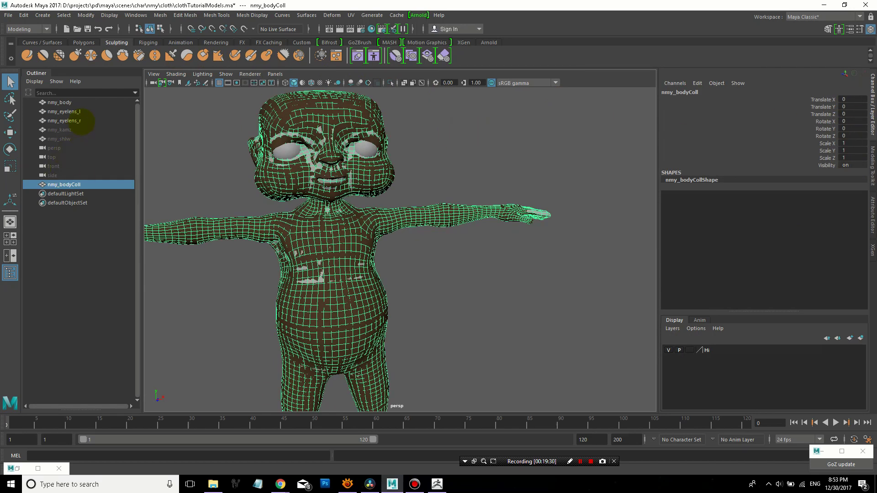
pyautogui.click(139, 127)
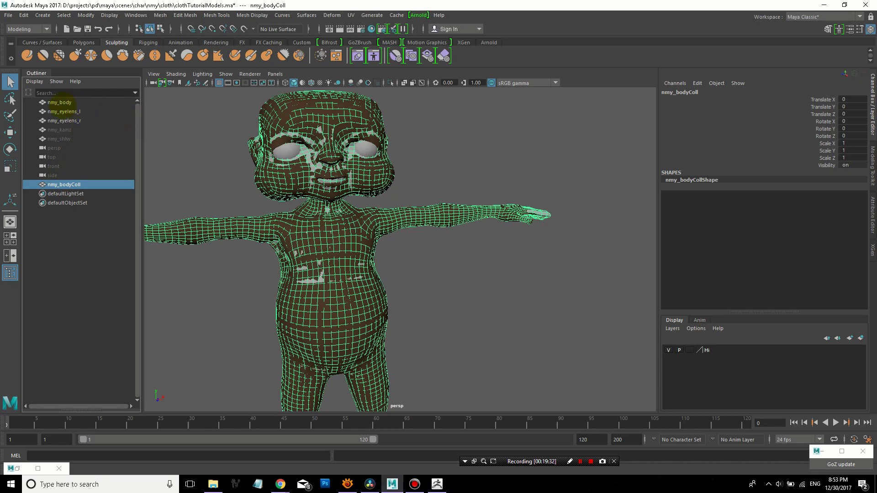
pyautogui.click(65, 130)
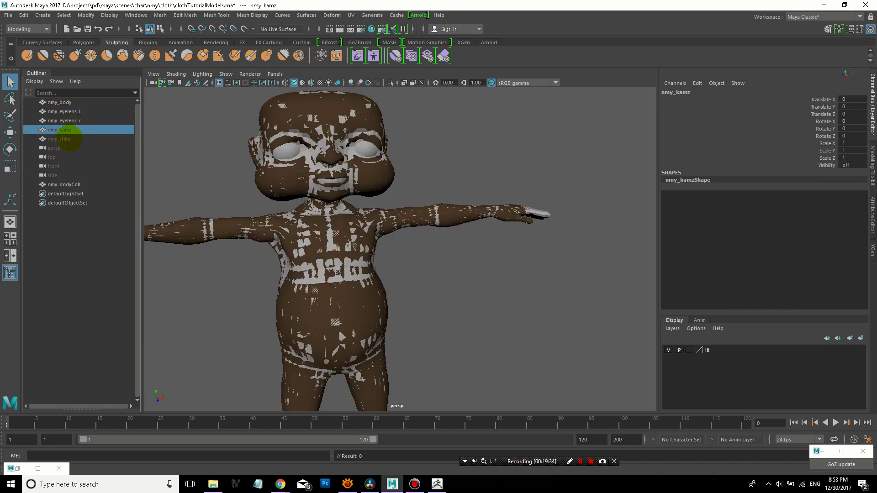
pyautogui.click(71, 121)
pyautogui.click(71, 185)
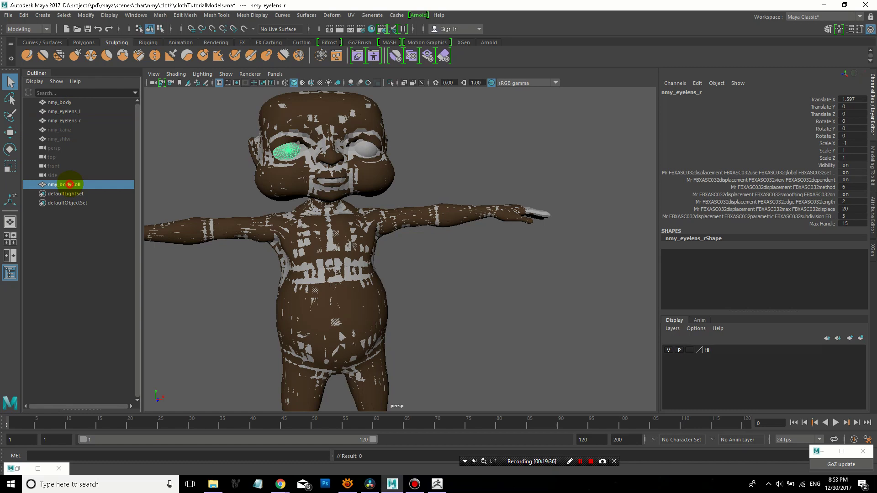
# Open Hypershade and delete all unused shading nodes from the scene
pyautogui.click(136, 15)
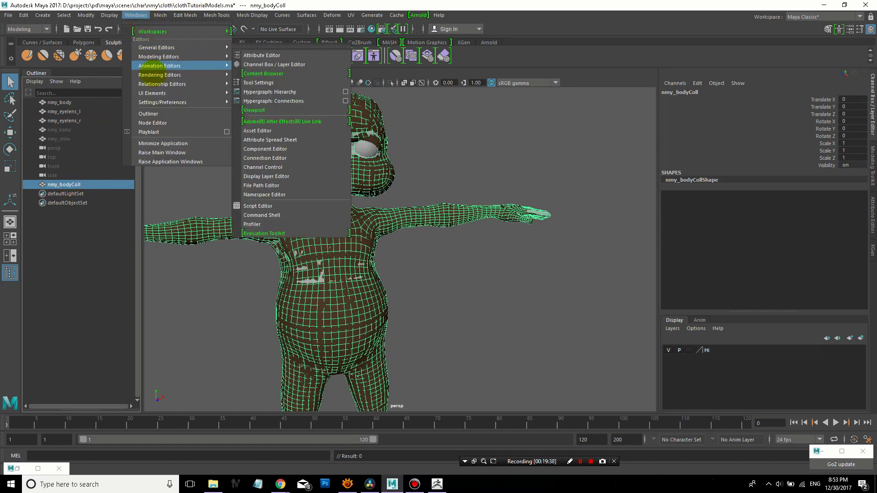
pyautogui.moveTo(192, 75)
pyautogui.click(258, 100)
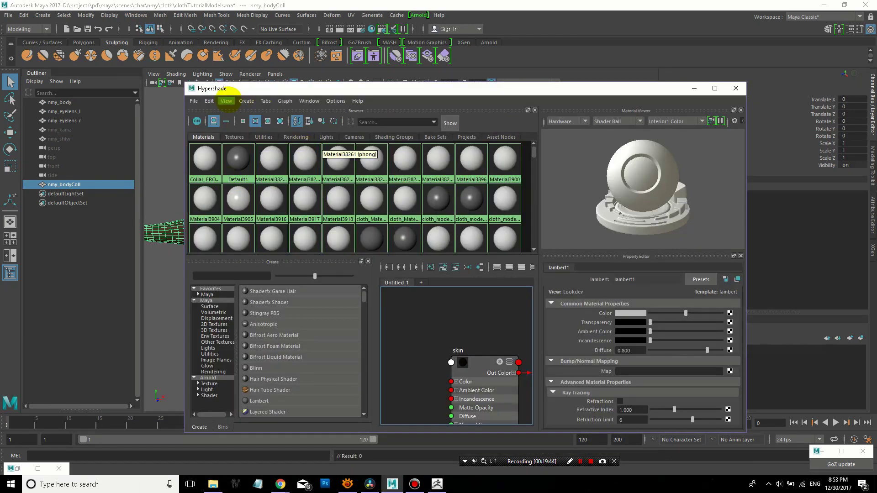
pyautogui.click(209, 101)
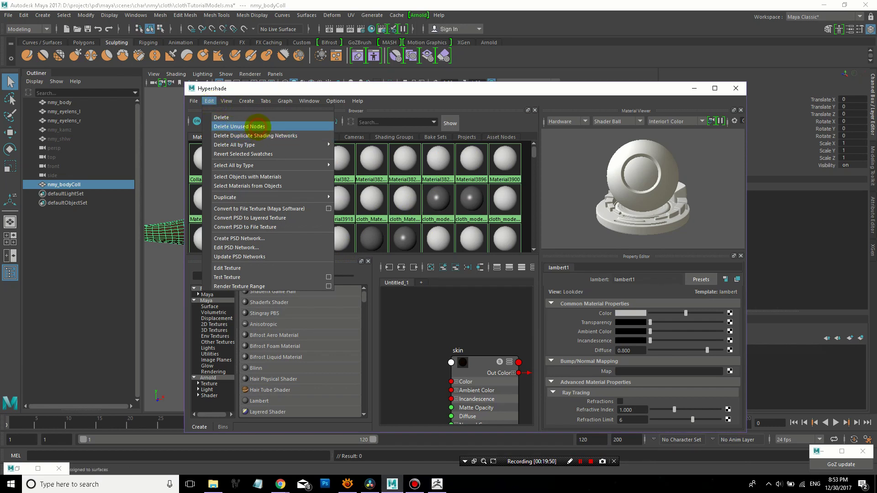
pyautogui.click(258, 127)
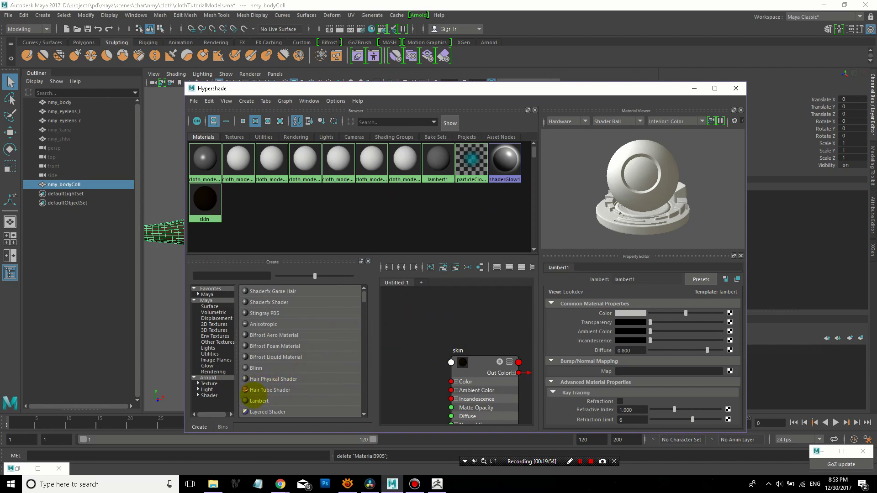
# Create a Lambert material named redColl and set its color to a dark red with a red value of about 0.384
pyautogui.moveTo(258, 401); pyautogui.dragTo(413, 322)
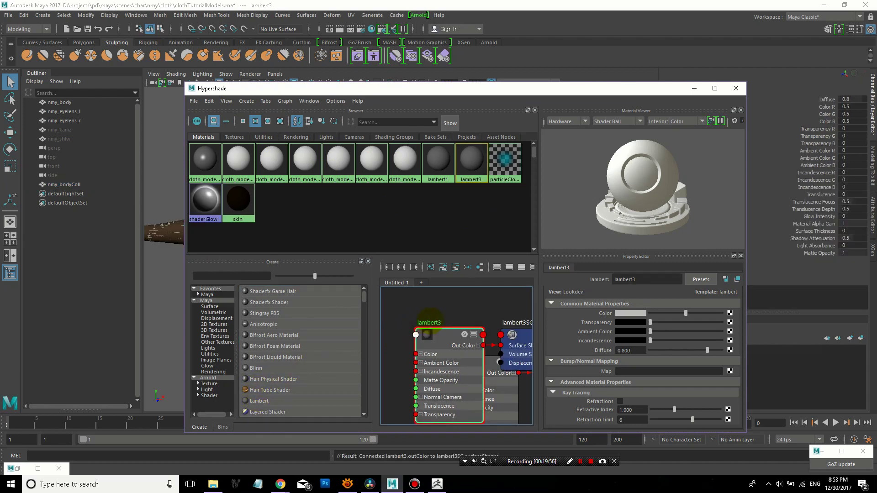
pyautogui.doubleClick(434, 322)
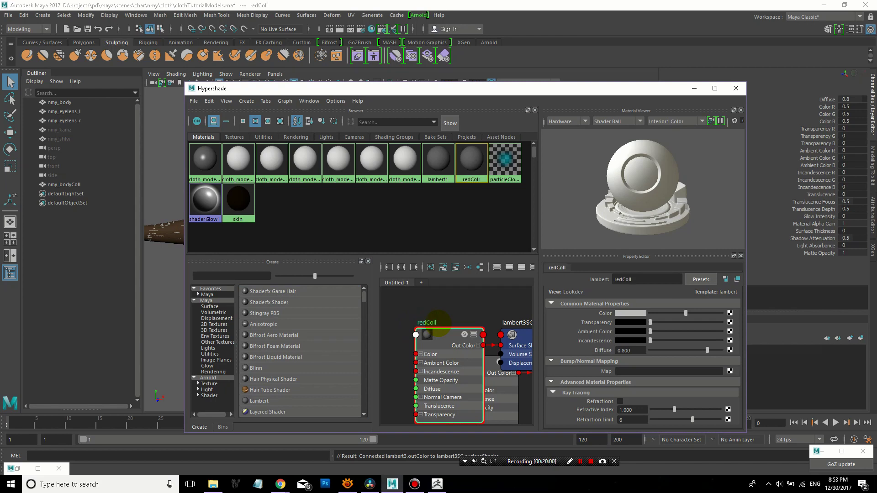
pyautogui.click(629, 315)
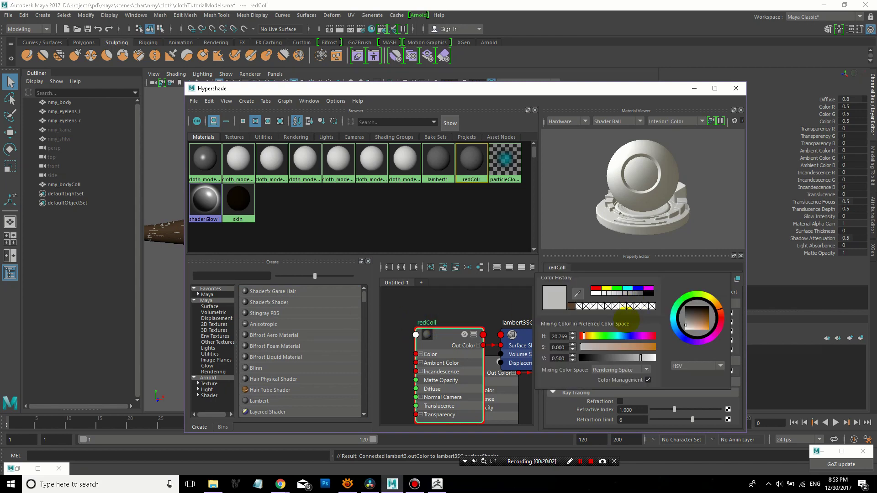
pyautogui.click(596, 288)
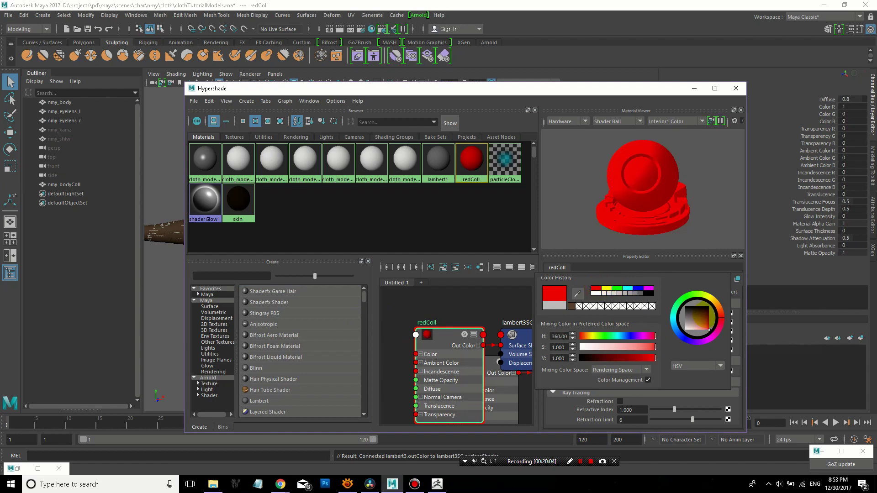
pyautogui.moveTo(655, 358); pyautogui.dragTo(632, 358)
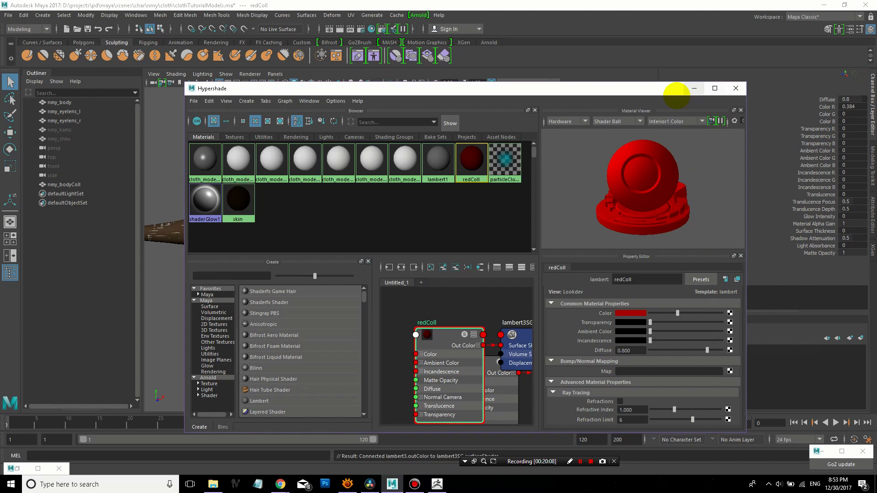
# Assign the redColl material to nmy_bodyColl and minimize Hypershade
pyautogui.moveTo(661, 89); pyautogui.dragTo(753, 284)
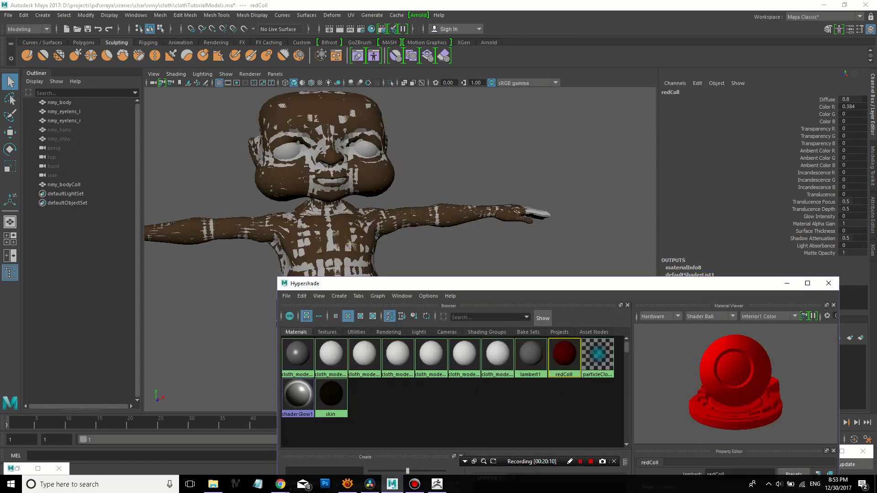
pyautogui.click(64, 184)
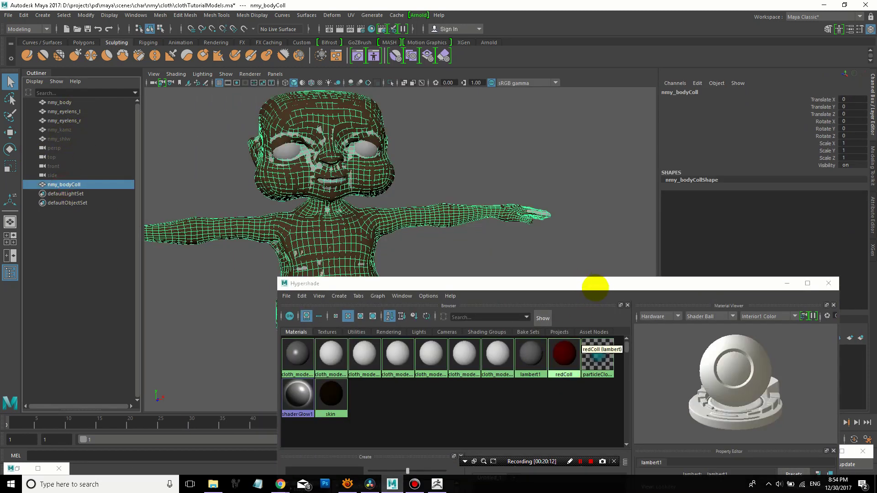
pyautogui.moveTo(598, 284); pyautogui.dragTo(625, 85)
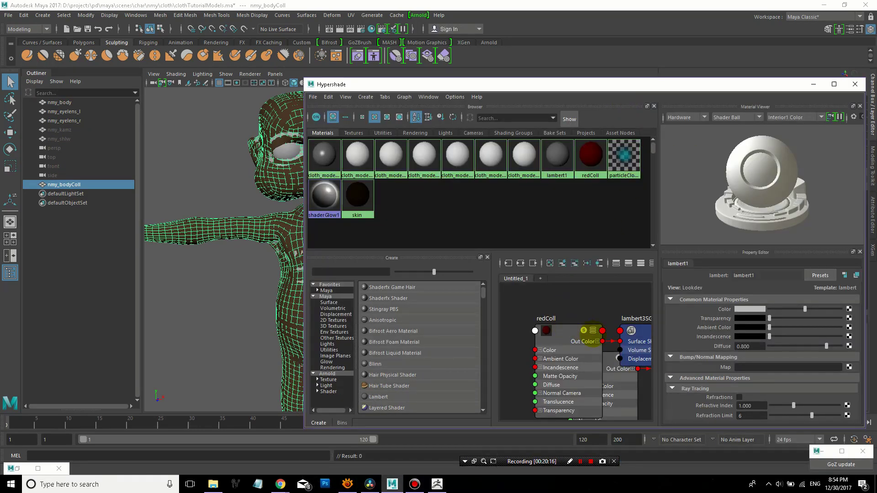
pyautogui.moveTo(558, 337); pyautogui.dragTo(569, 291, button='right')
pyautogui.click(813, 84)
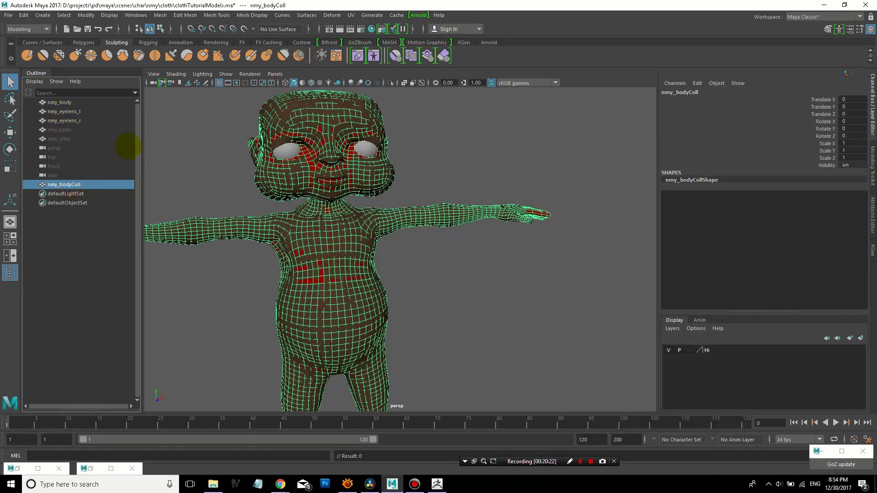
# Hide nmy_body, soften the edges of nmy_bodyColl and clear the selection
pyautogui.click(73, 103)
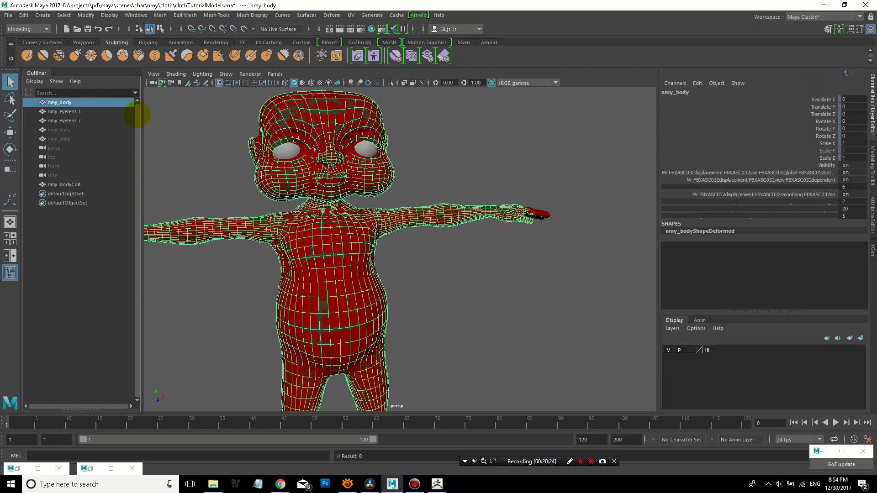
pyautogui.hotkey('ctrl', 'h')
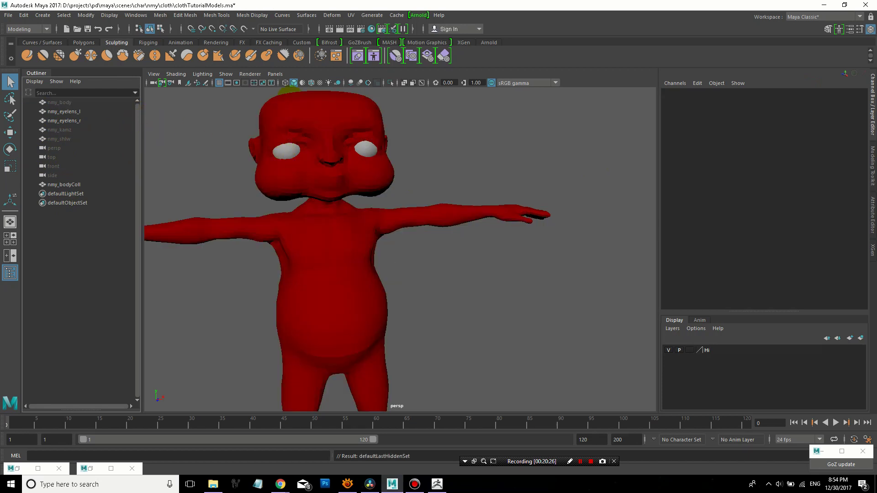
pyautogui.click(288, 98)
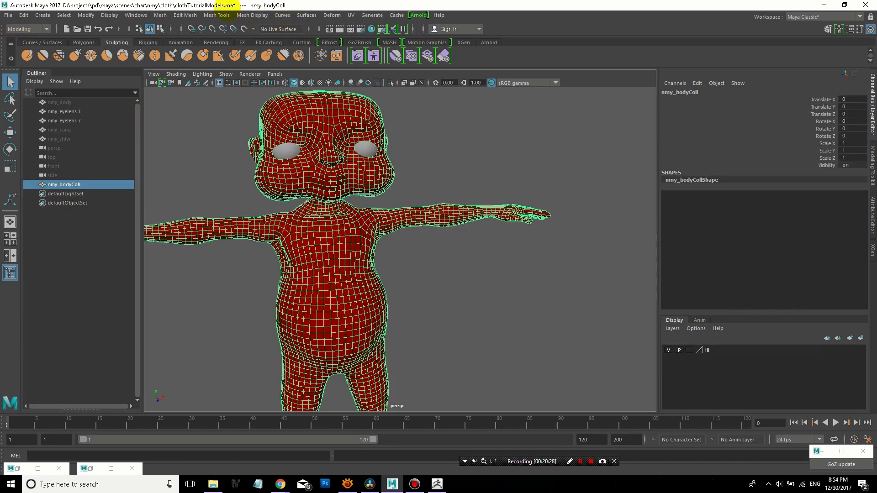
pyautogui.click(252, 15)
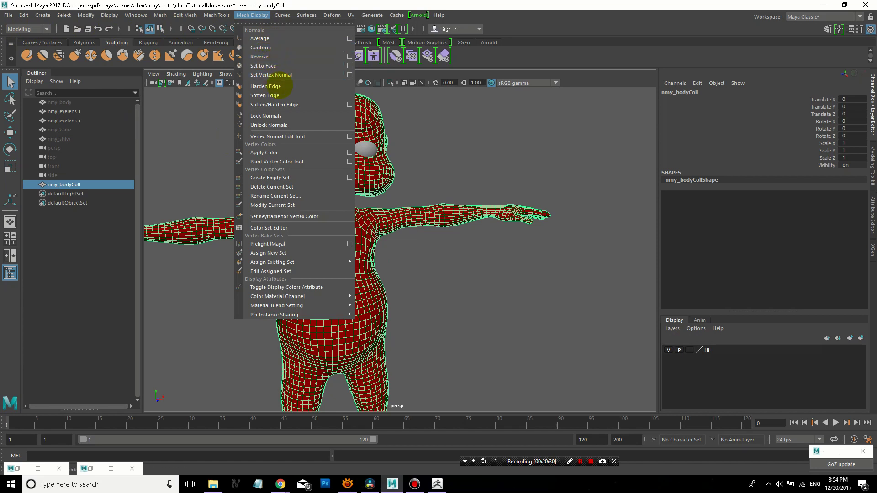
pyautogui.click(301, 95)
pyautogui.click(409, 120)
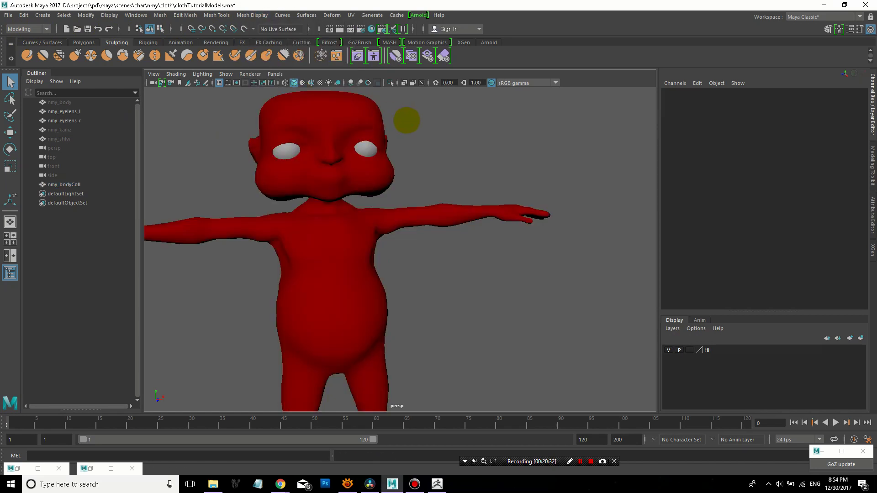
# Restore the selection of nmy_bodyColl, delete its soften-edge history and deselect it
pyautogui.hotkey('ctrl', 'z')
pyautogui.click(24, 15)
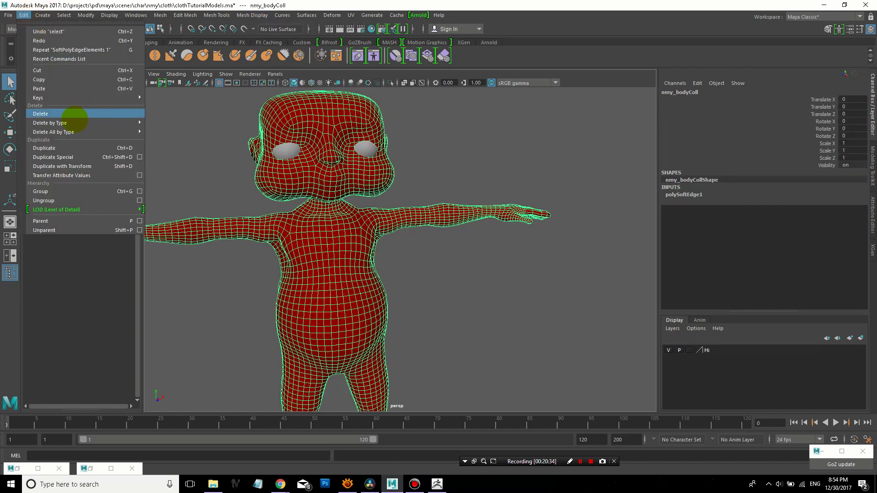
pyautogui.moveTo(88, 112)
pyautogui.click(172, 131)
pyautogui.click(411, 126)
# Show the hidden garment meshes nmy_kamz and nmy_shlw on the character
pyautogui.keyDown('alt'); pyautogui.moveTo(454, 148); pyautogui.dragTo(446, 205); pyautogui.keyUp('alt')
pyautogui.scroll(-4, 462, 153)
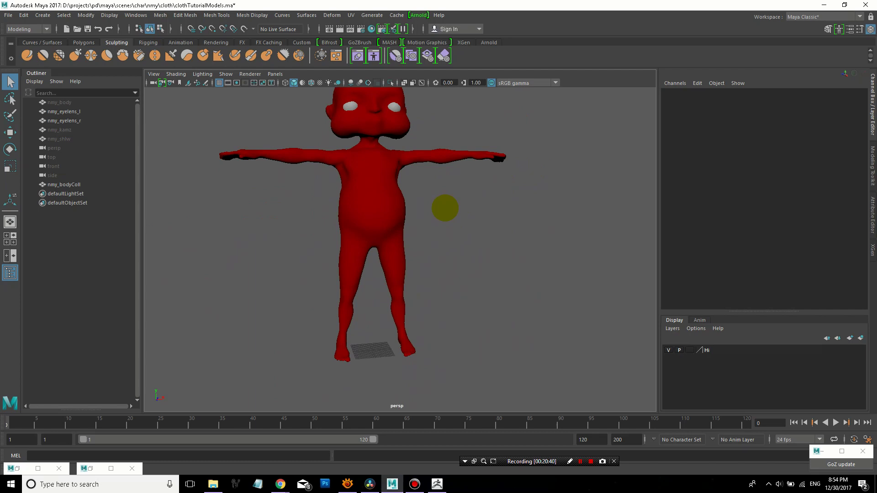
pyautogui.keyDown('alt'); pyautogui.moveTo(454, 141); pyautogui.dragTo(331, 147); pyautogui.keyUp('alt')
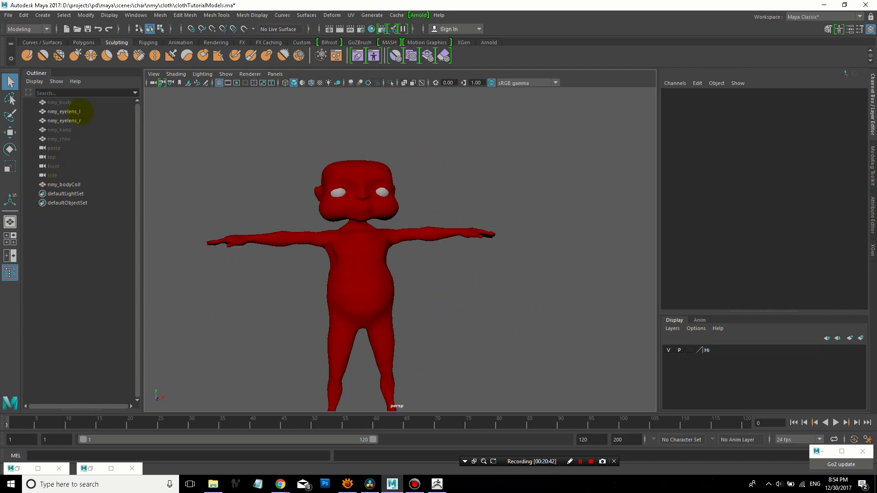
pyautogui.click(74, 131)
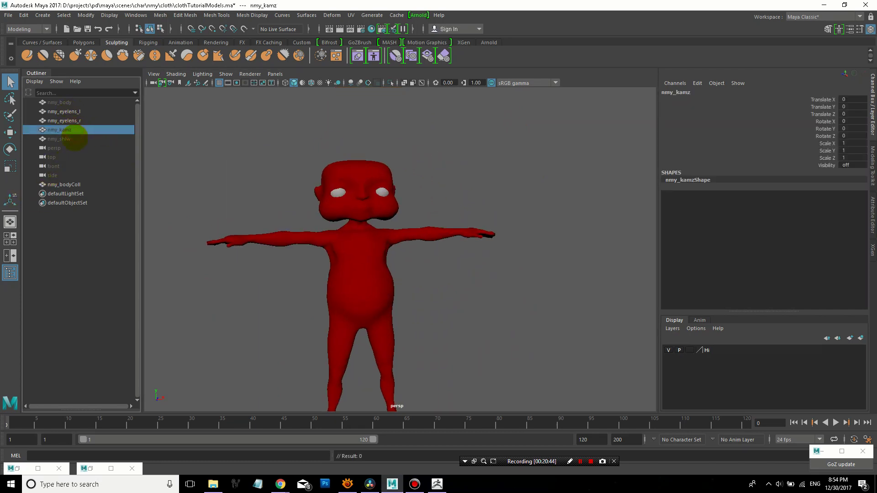
pyautogui.keyDown('shift'); pyautogui.click(75, 139); pyautogui.keyUp('shift')
pyautogui.hotkey('shift', 'h')
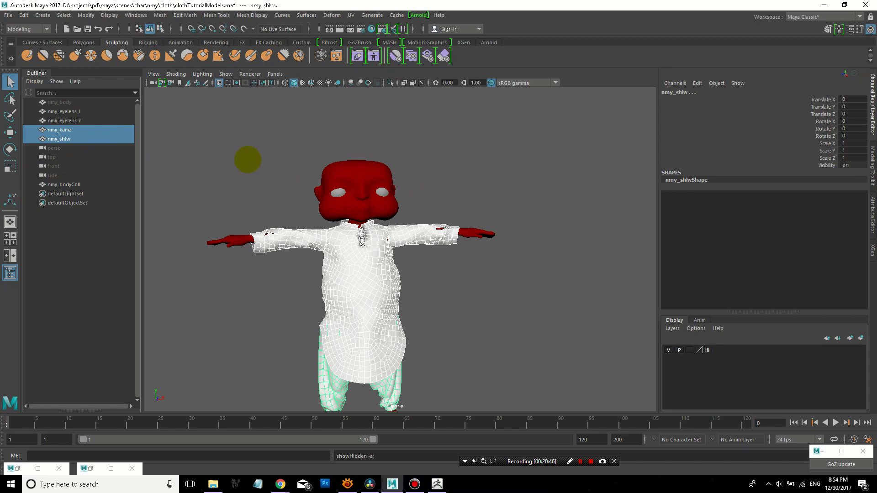
# Duplicate nmy_kamz and nmy_shlw together and hide the two original garments
pyautogui.keyDown('alt'); pyautogui.moveTo(190, 147); pyautogui.dragTo(214, 142); pyautogui.keyUp('alt')
pyautogui.click(69, 129)
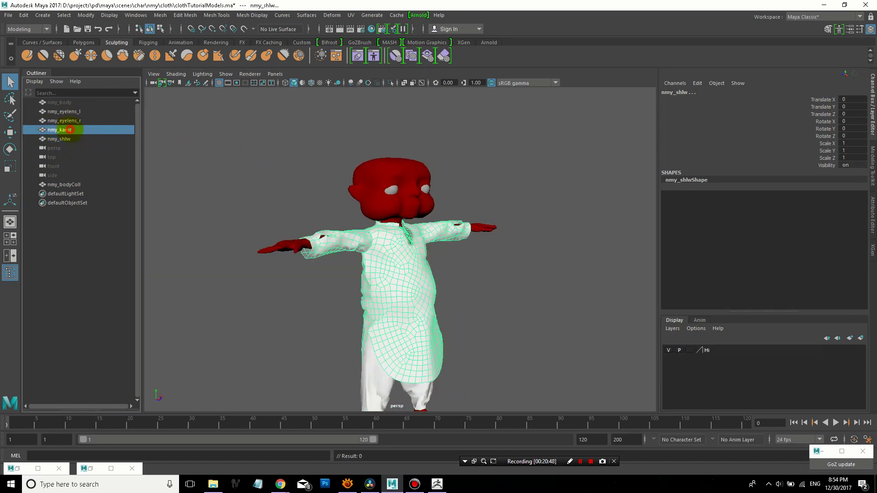
pyautogui.keyDown('shift'); pyautogui.click(75, 138); pyautogui.keyUp('shift')
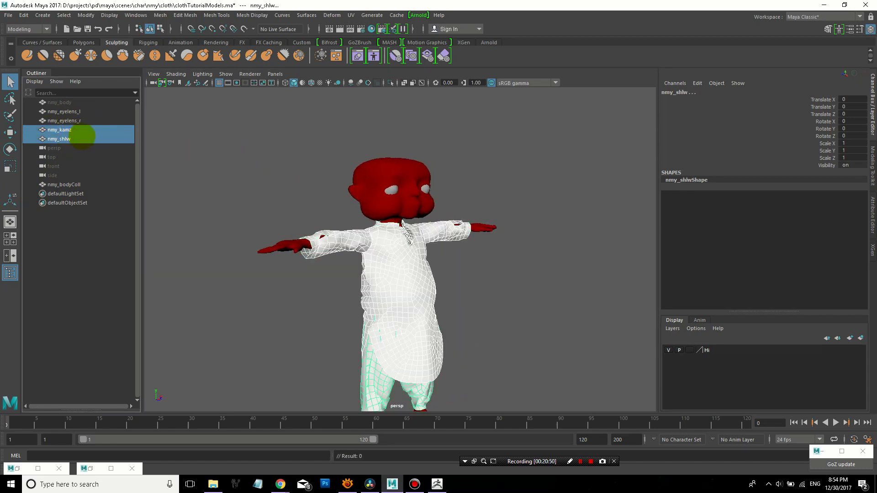
pyautogui.hotkey('ctrl', 'd')
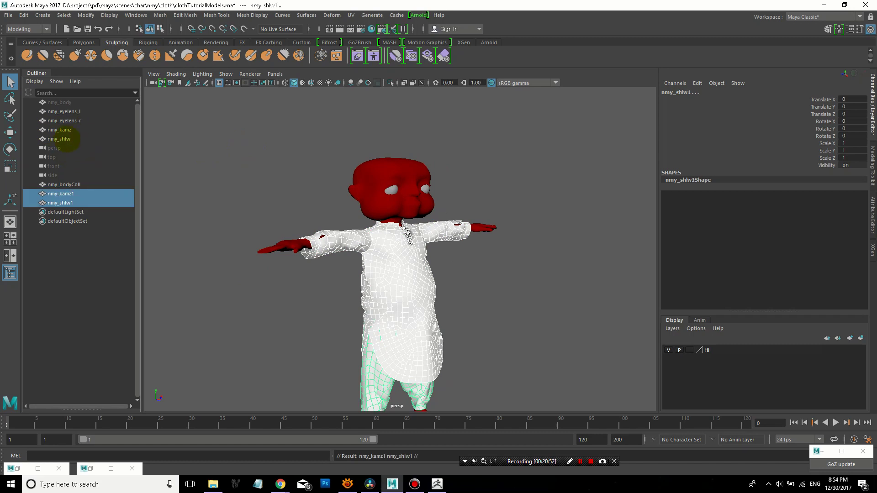
pyautogui.click(68, 138)
pyautogui.keyDown('shift'); pyautogui.click(70, 130); pyautogui.keyUp('shift')
pyautogui.hotkey('ctrl', 'h')
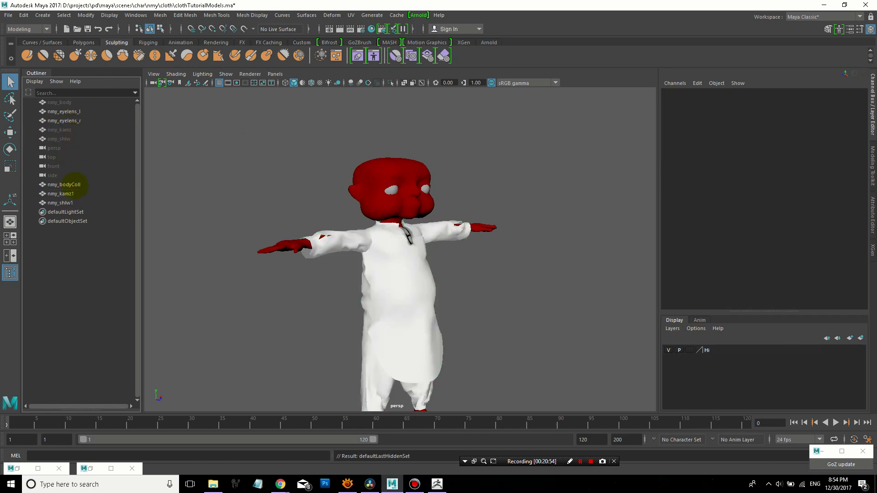
# Rename the duplicated shirt mesh nmy_kamz1 as nmy_kamz_sim
pyautogui.click(68, 184)
pyautogui.click(73, 194)
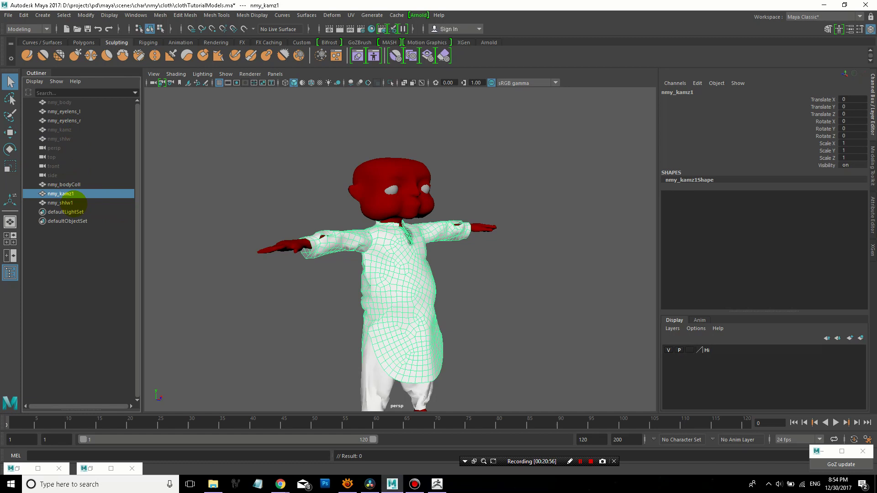
pyautogui.doubleClick(73, 194)
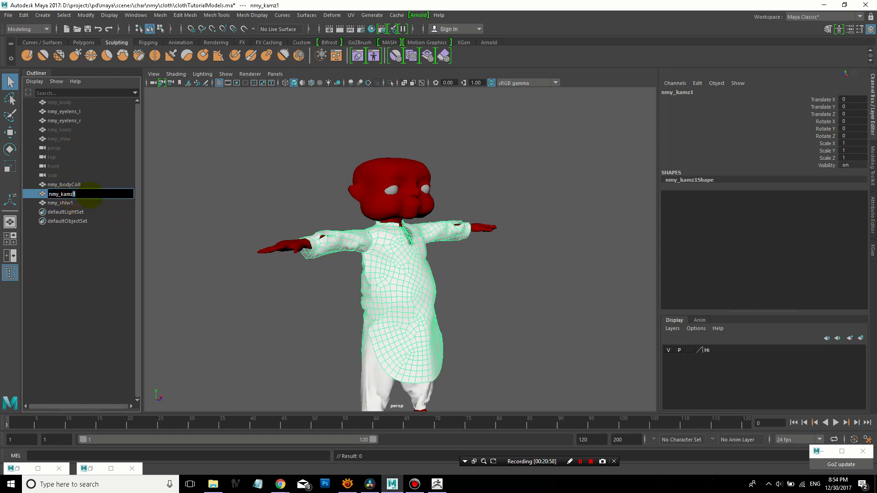
pyautogui.write('nmy_kamz_sim')
pyautogui.press('Return')
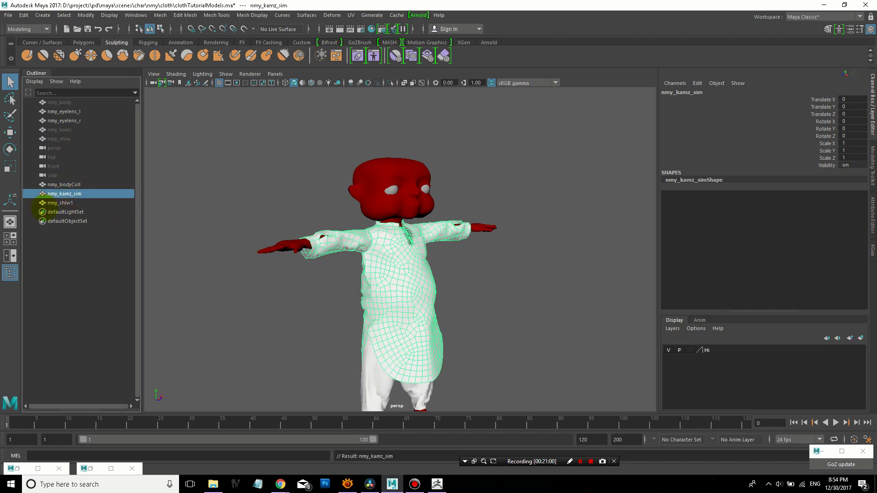
# Rename the duplicated trousers mesh nmy_shlw1 as nmy_shlw_sim
pyautogui.doubleClick(73, 203)
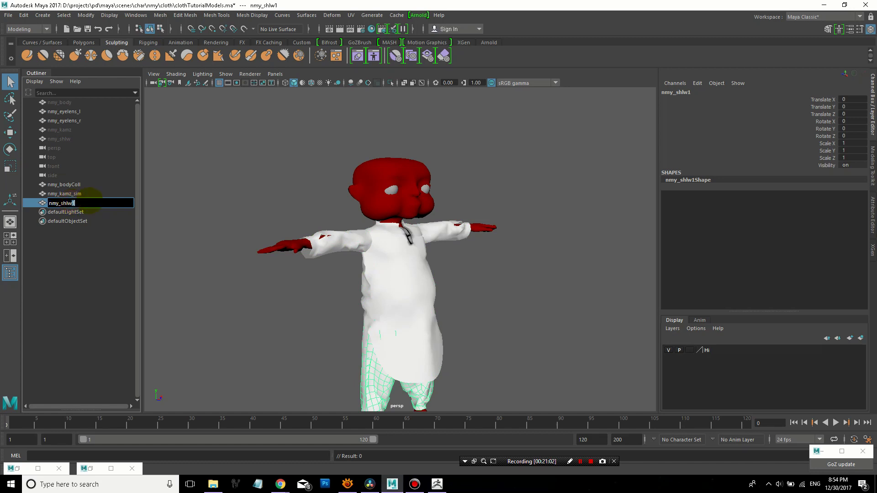
pyautogui.write('nmy_shlw_sim')
pyautogui.press('Return')
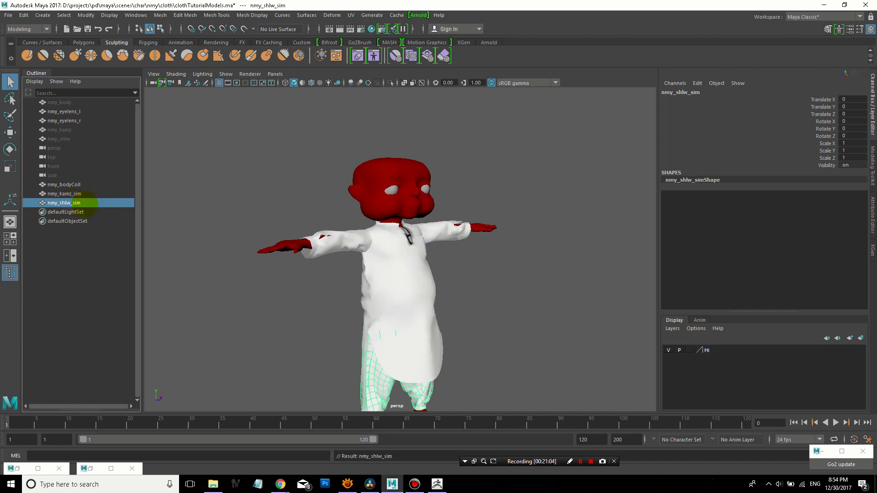
# Select both simulation garments and save the scene as a new file named clothTutorialModels2.mb
pyautogui.keyDown('shift'); pyautogui.click(82, 194); pyautogui.keyUp('shift')
pyautogui.keyDown('alt'); pyautogui.moveTo(419, 232); pyautogui.dragTo(356, 246); pyautogui.keyUp('alt')
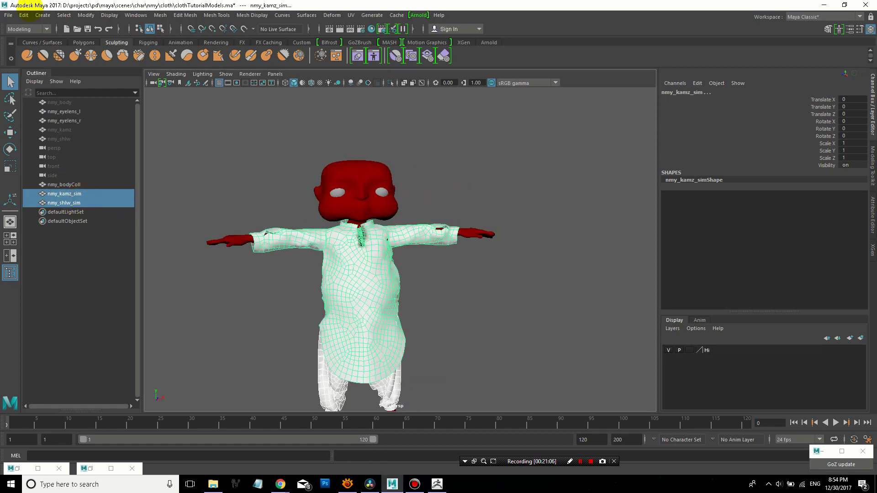
pyautogui.click(8, 15)
pyautogui.click(27, 70)
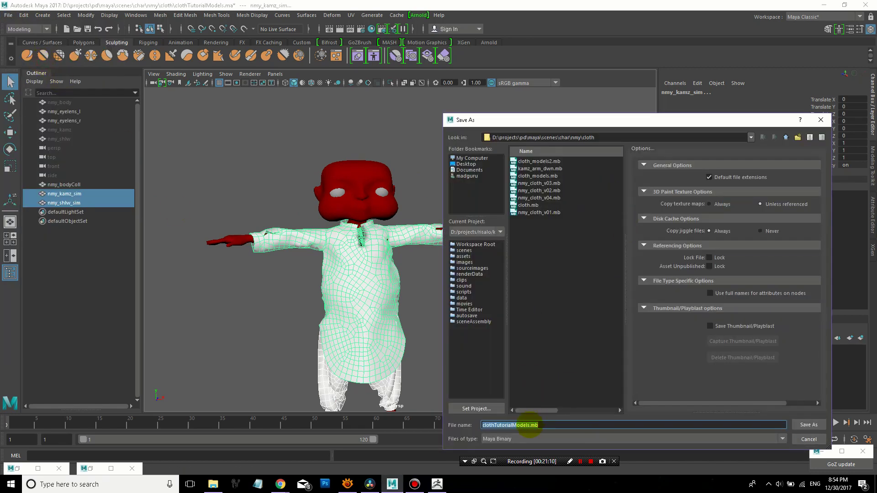
pyautogui.click(528, 424)
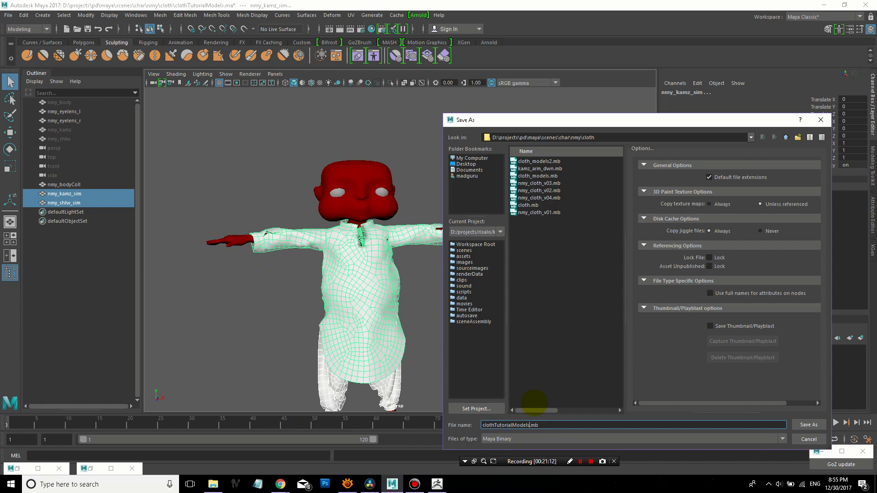
pyautogui.write('2')
pyautogui.press('Return')
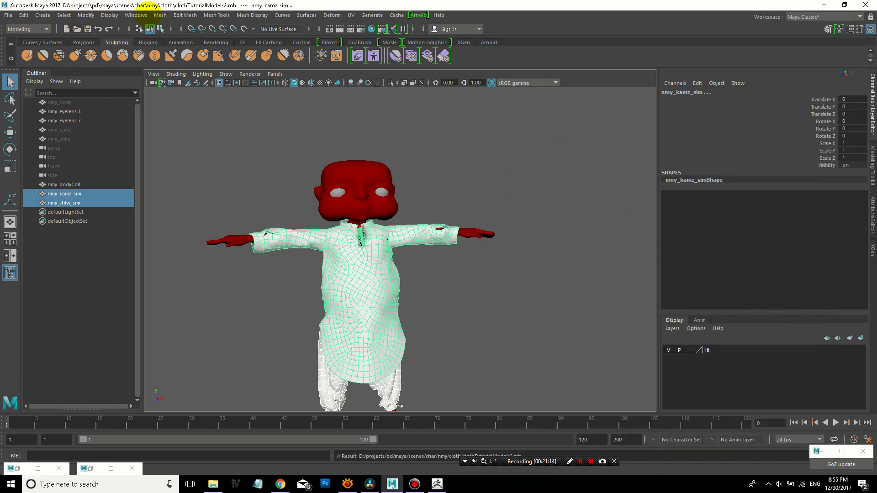
# Create a new Lambert material in the Hypershade and name it simGeo1
pyautogui.click(135, 15)
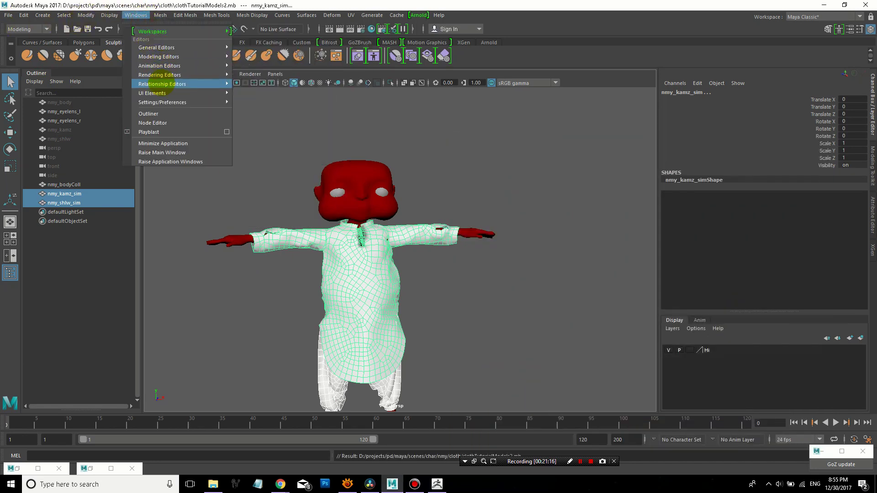
pyautogui.click(88, 467)
pyautogui.click(89, 467)
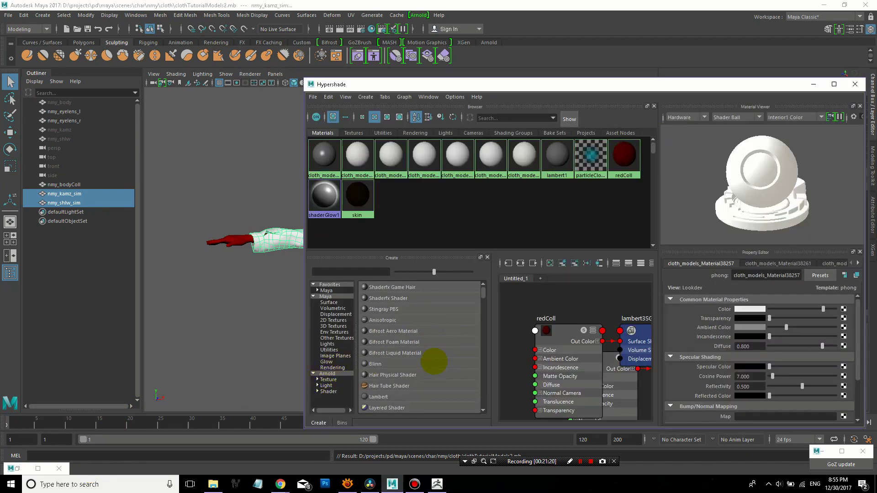
pyautogui.scroll(-3, 500, 313)
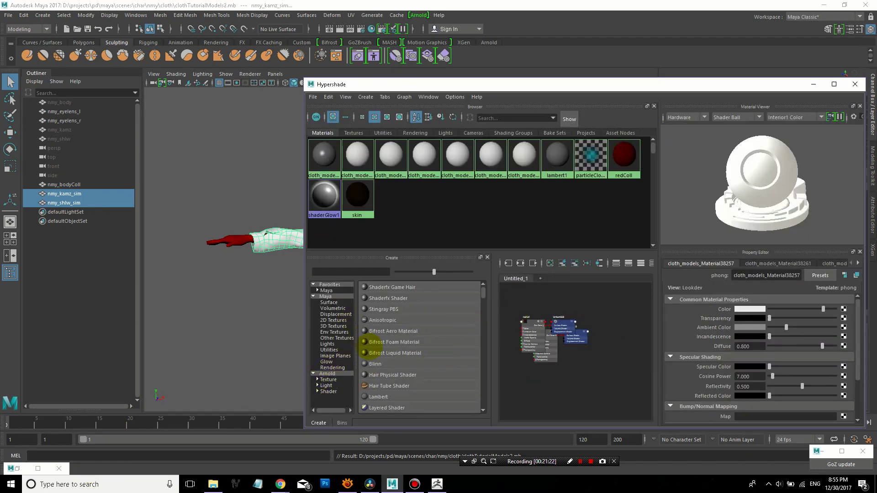
pyautogui.moveTo(378, 397); pyautogui.dragTo(574, 386)
pyautogui.click(763, 274)
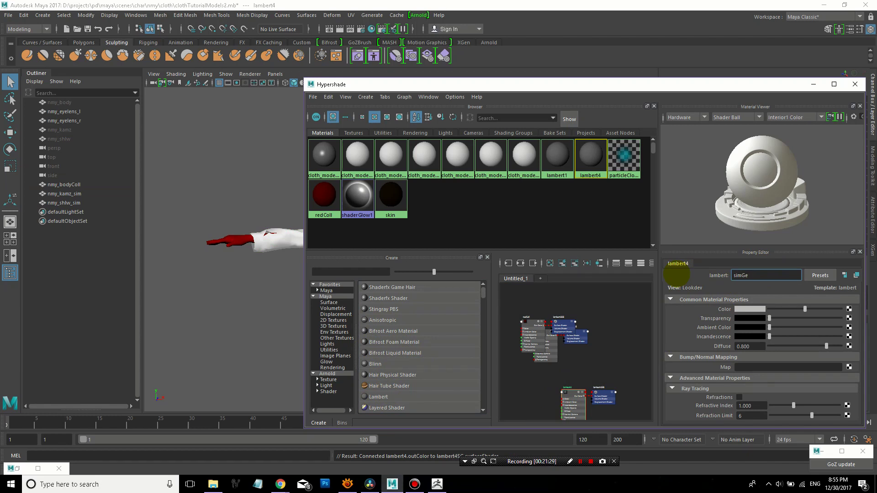
pyautogui.write('simGeo')
pyautogui.press('Return')
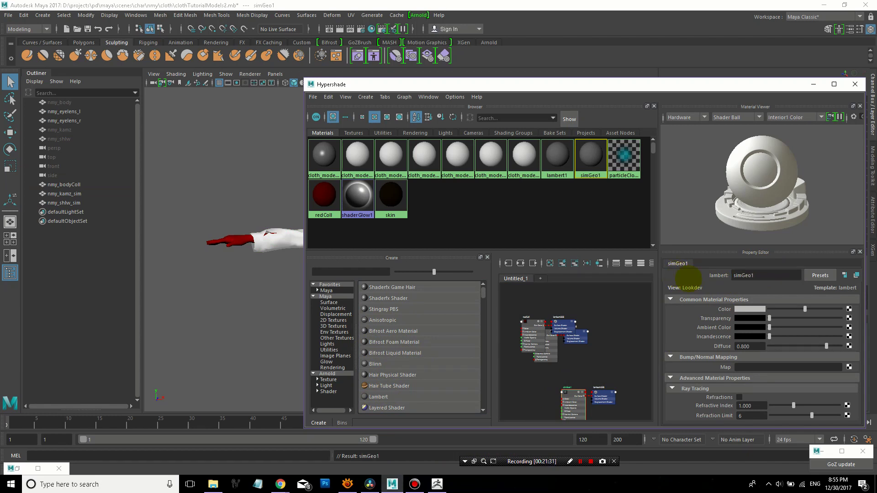
# Set the color of the simGeo1 material to dark green
pyautogui.click(749, 310)
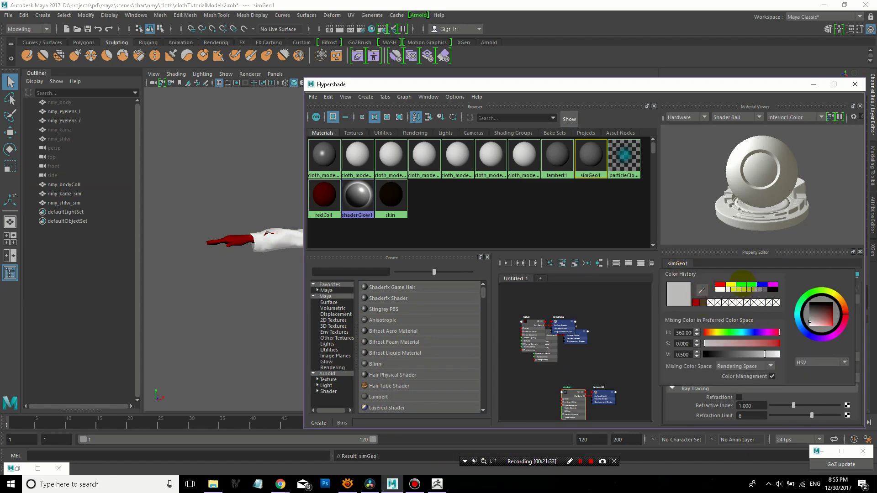
pyautogui.click(739, 284)
pyautogui.click(724, 354)
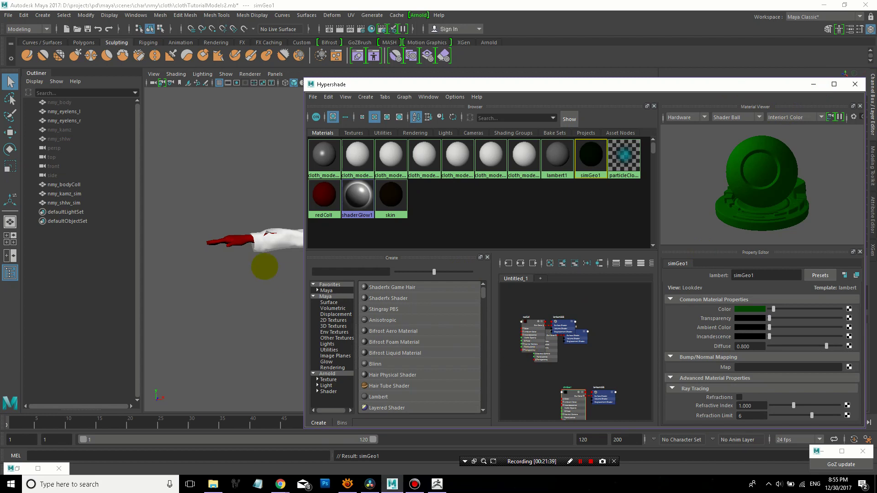
# Assign the simGeo1 material to the shirt mesh nmy_kamz_sim and deselect it
pyautogui.click(274, 239)
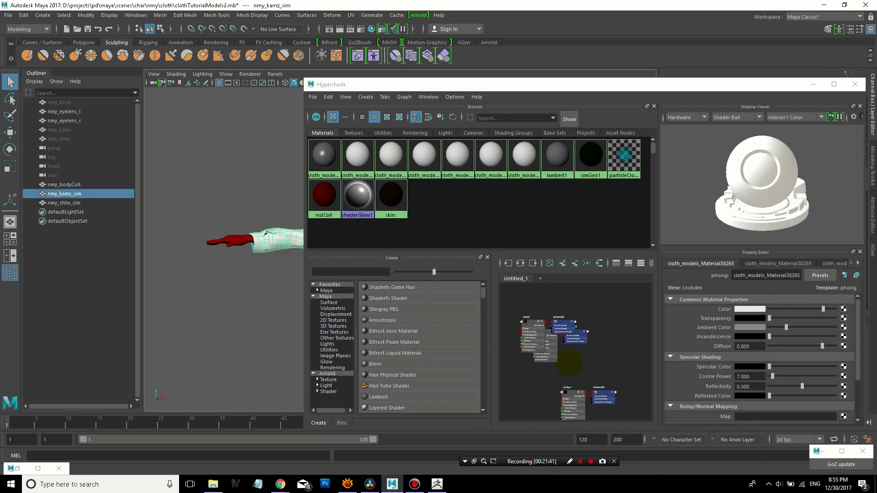
pyautogui.rightClick(573, 395)
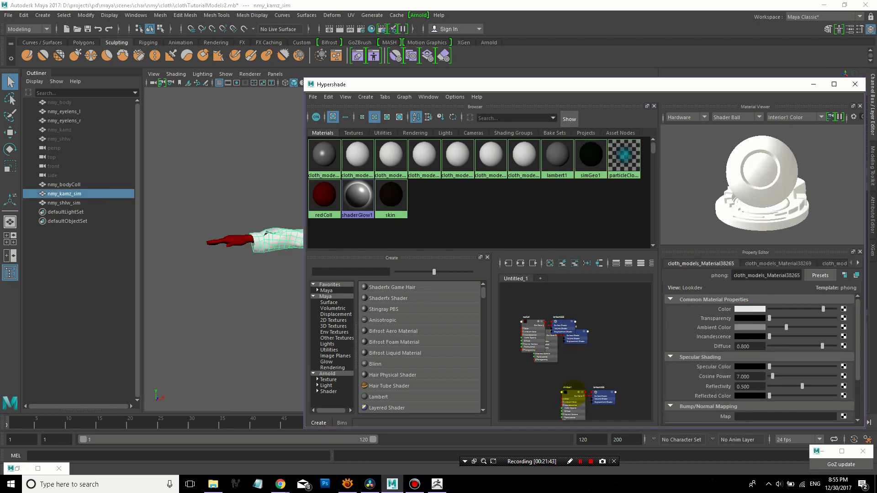
pyautogui.click(574, 396)
pyautogui.rightClick(573, 396)
pyautogui.click(292, 246)
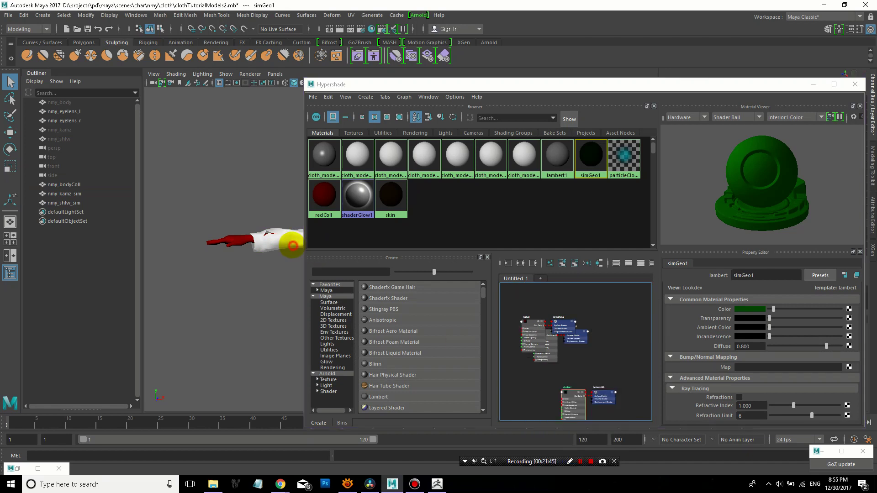
pyautogui.click(293, 246)
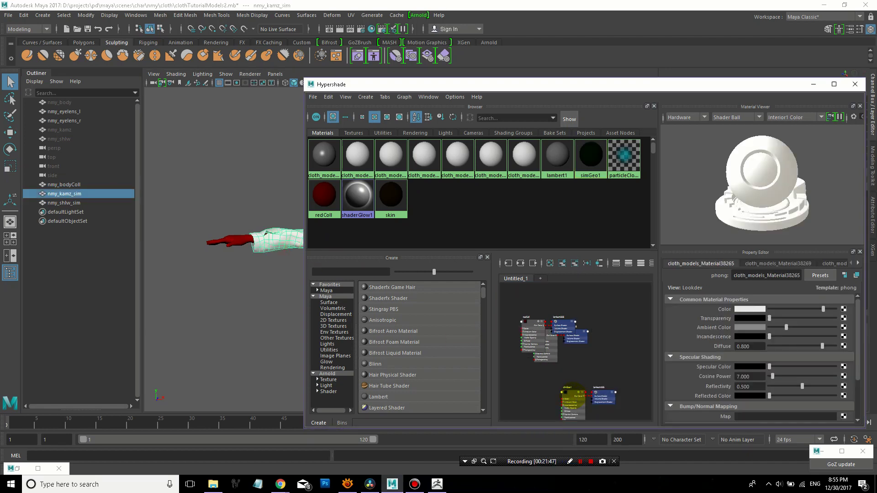
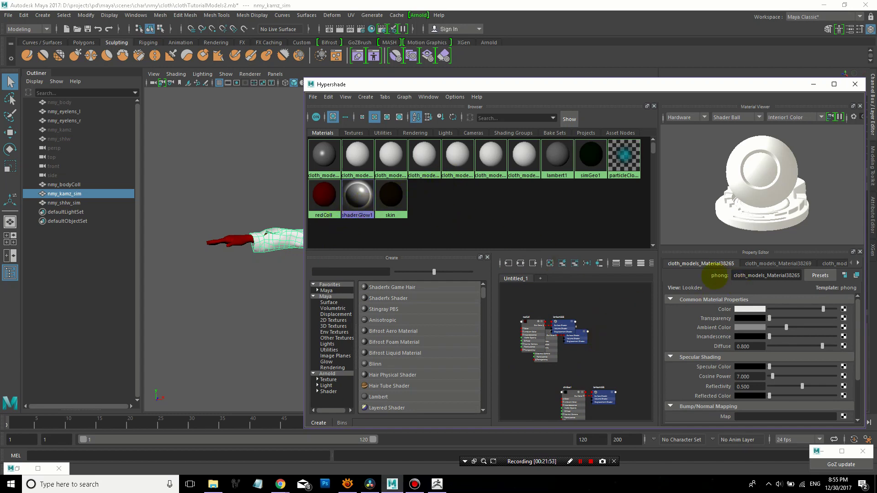
pyautogui.click(579, 392)
pyautogui.scroll(3, 566, 350)
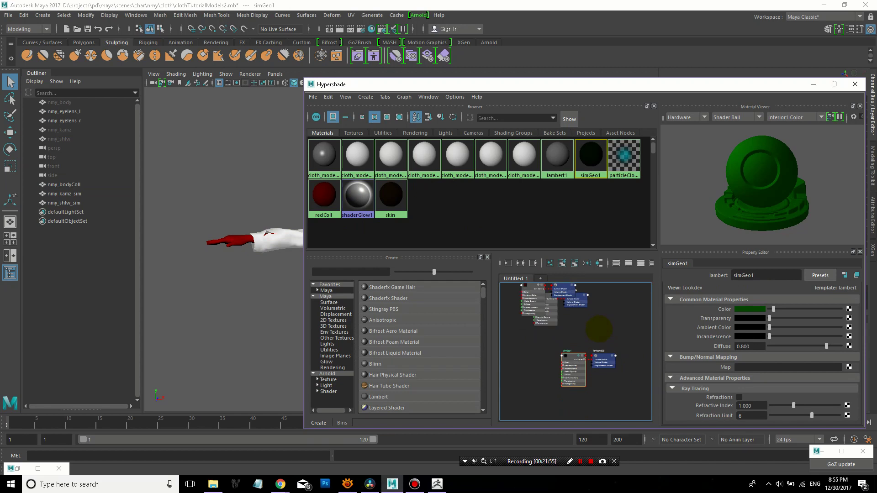
pyautogui.scroll(2, 566, 349)
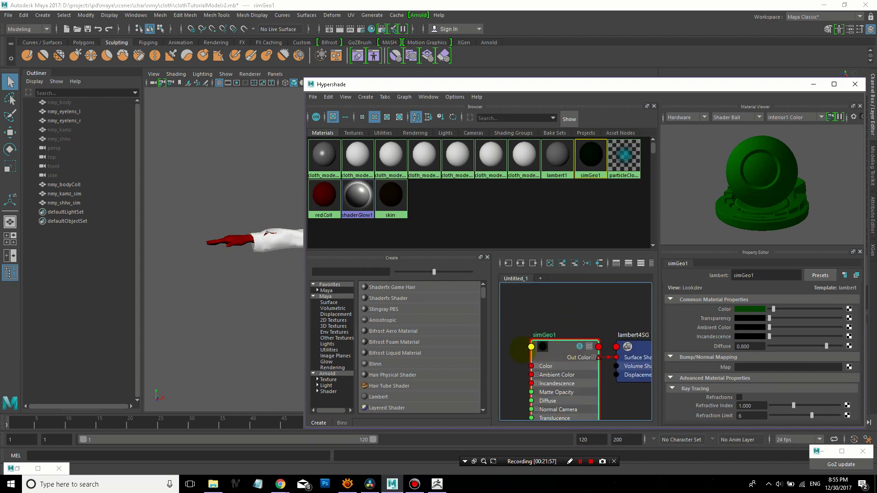
pyautogui.click(262, 242)
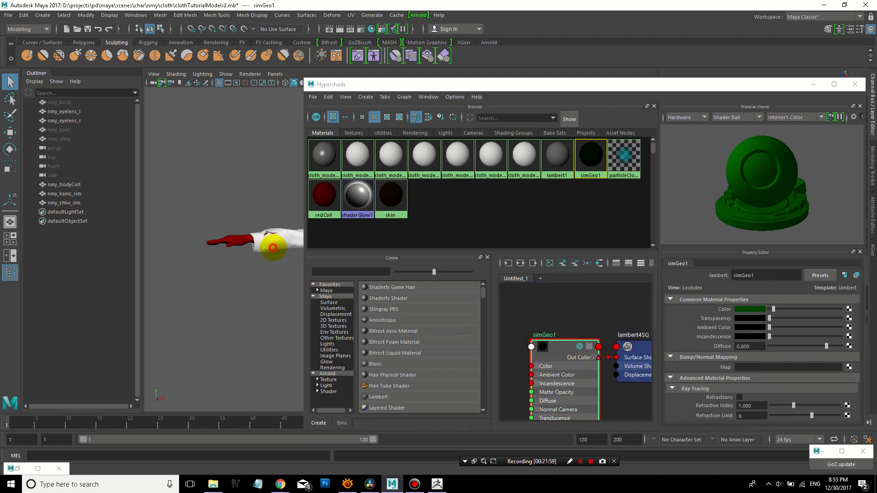
pyautogui.moveTo(573, 336); pyautogui.dragTo(552, 291, button='right')
pyautogui.click(261, 299)
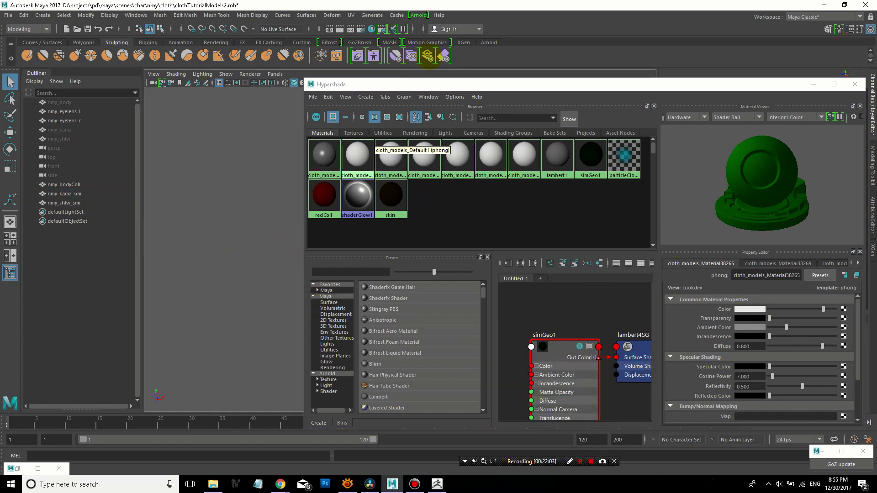
# Create a second Lambert material named simGeo2 and move its node clear of simGeo1 in the graph
pyautogui.moveTo(426, 86); pyautogui.dragTo(589, 93)
pyautogui.scroll(-3, 393, 247)
pyautogui.keyDown('alt'); pyautogui.moveTo(360, 284); pyautogui.dragTo(244, 258, button='middle'); pyautogui.keyUp('alt')
pyautogui.scroll(5, 259, 240)
pyautogui.scroll(-5, 421, 264)
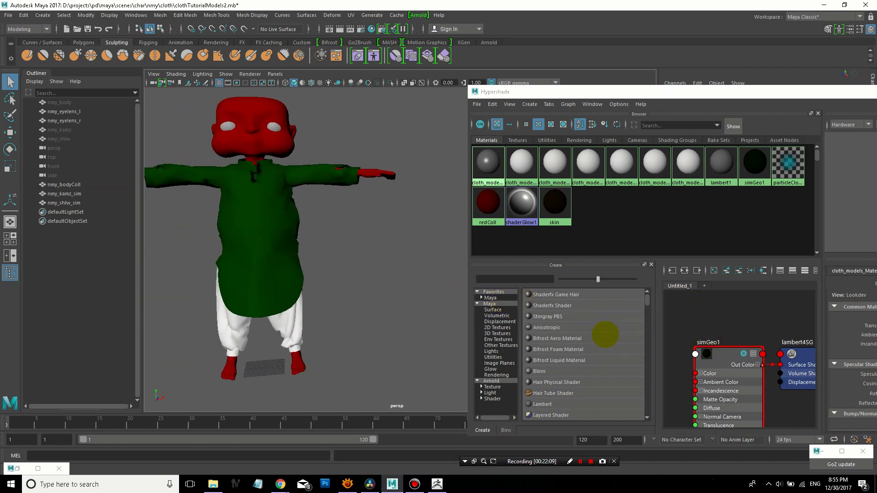
pyautogui.moveTo(541, 404); pyautogui.dragTo(708, 310)
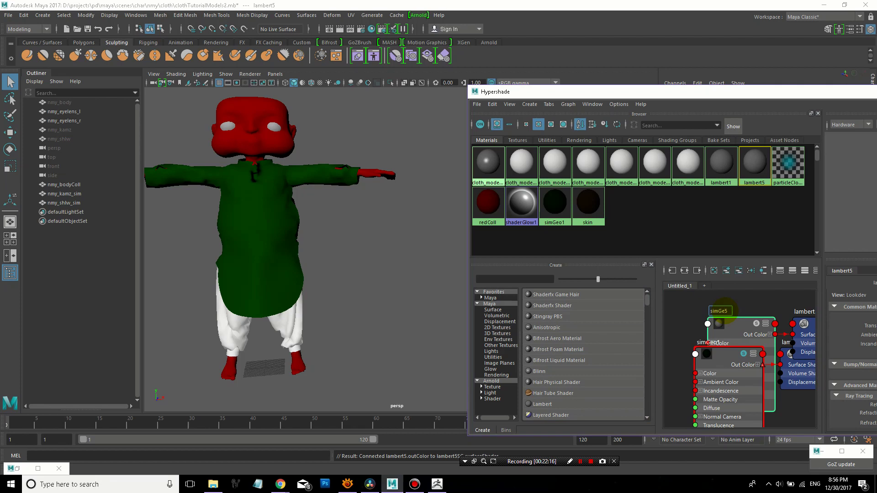
pyautogui.moveTo(730, 323); pyautogui.dragTo(697, 303)
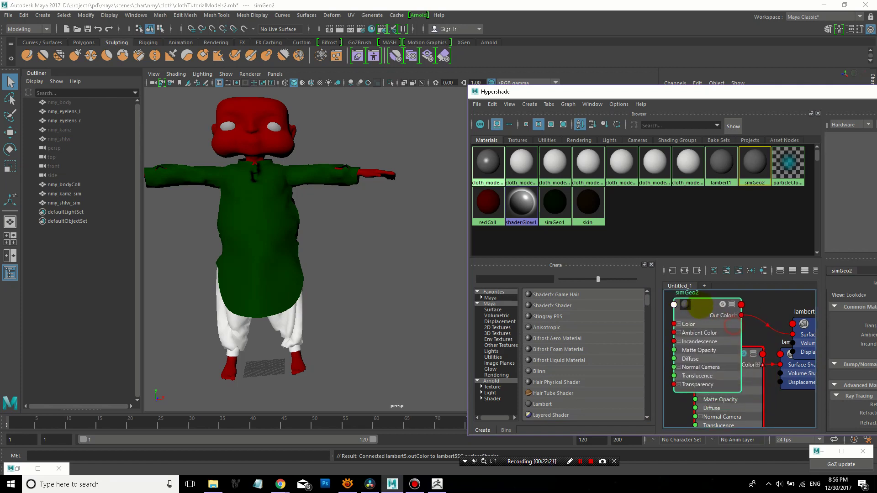
# Set the color of the simGeo2 material to a brighter green with a hue of 120
pyautogui.moveTo(781, 95); pyautogui.dragTo(640, 80)
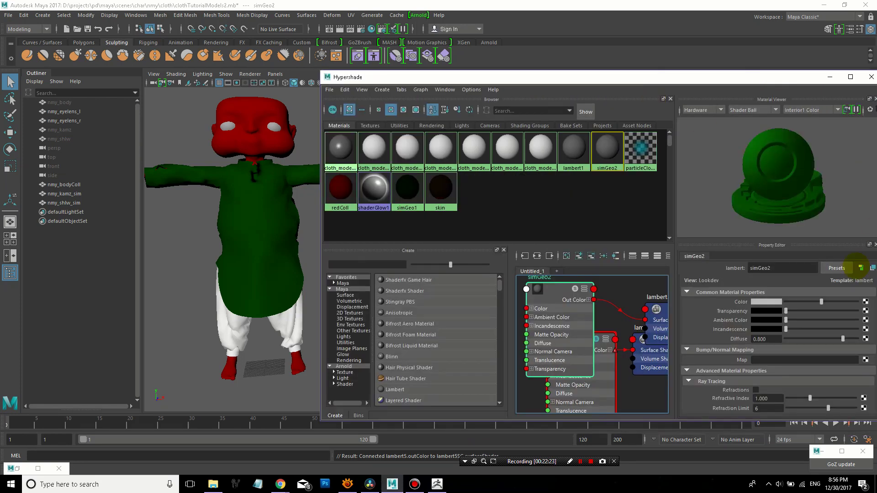
pyautogui.click(772, 301)
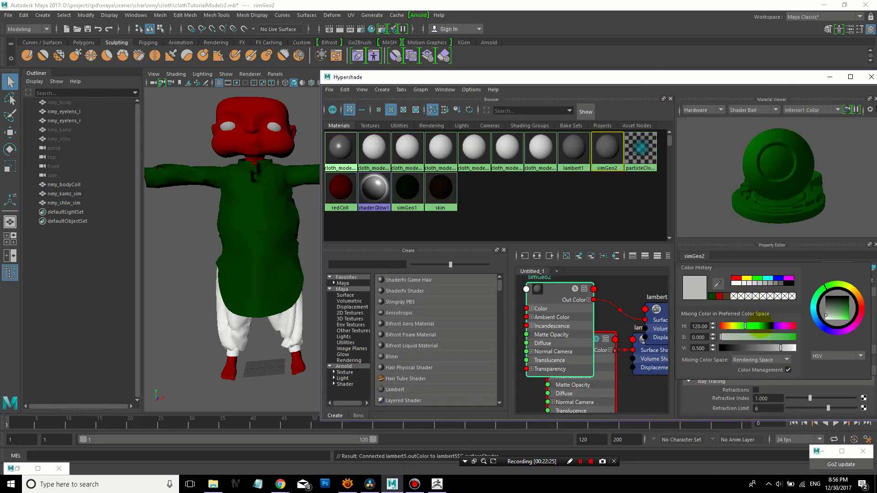
pyautogui.moveTo(778, 337); pyautogui.dragTo(785, 337)
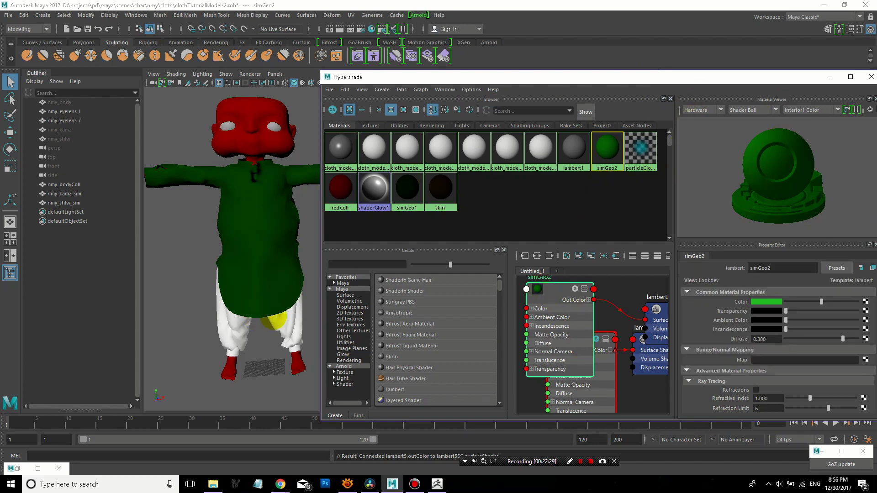
# Assign simGeo2 to the trousers mesh nmy_shlw_sim, deselect it and close the Hypershade
pyautogui.click(276, 319)
pyautogui.rightClick(555, 287)
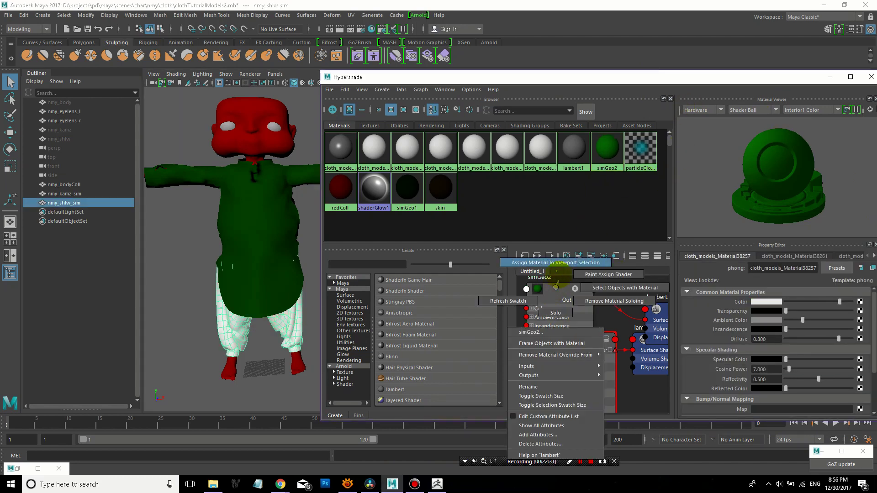
pyautogui.click(555, 263)
pyautogui.click(208, 283)
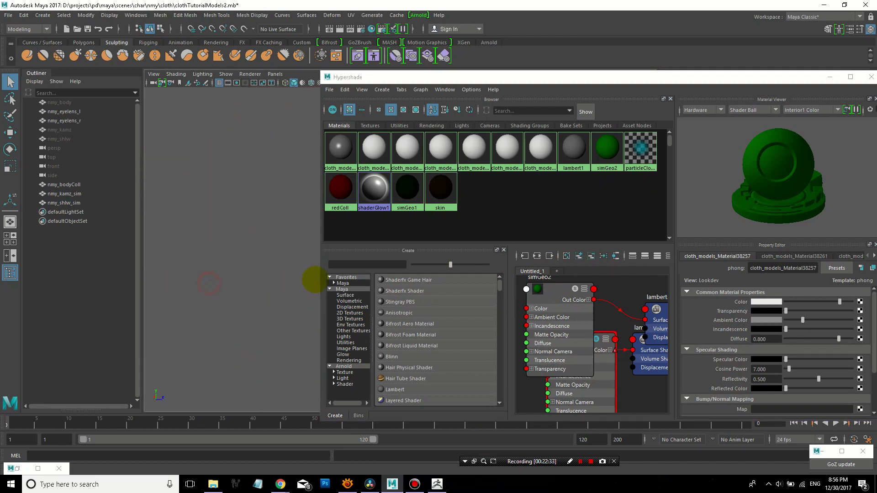
pyautogui.click(869, 77)
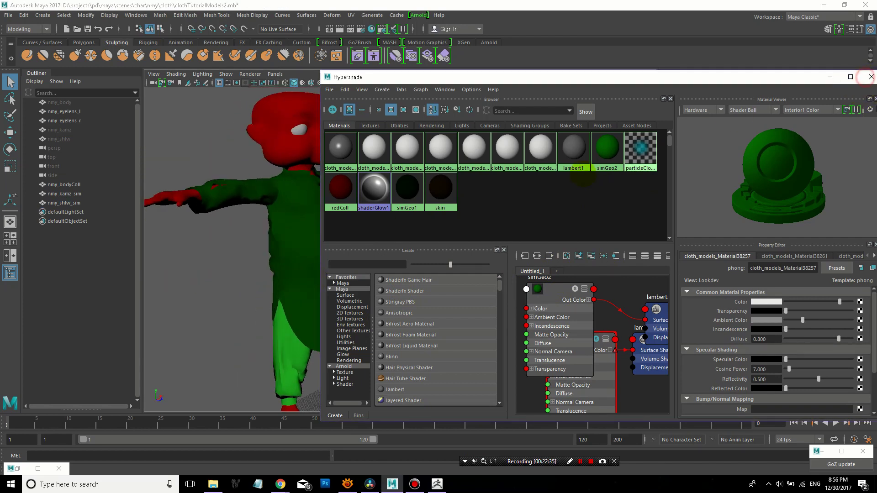
# Select the shirt mesh nmy_kamz_sim and open its UVs in the UV Editor
pyautogui.scroll(-5, 382, 182)
pyautogui.keyDown('alt'); pyautogui.moveTo(432, 257); pyautogui.dragTo(371, 243); pyautogui.keyUp('alt')
pyautogui.scroll(5, 358, 233)
pyautogui.keyDown('alt'); pyautogui.moveTo(349, 223); pyautogui.dragTo(506, 224, button='middle'); pyautogui.keyUp('alt')
pyautogui.keyDown('alt'); pyautogui.moveTo(516, 243); pyautogui.dragTo(502, 250); pyautogui.keyUp('alt')
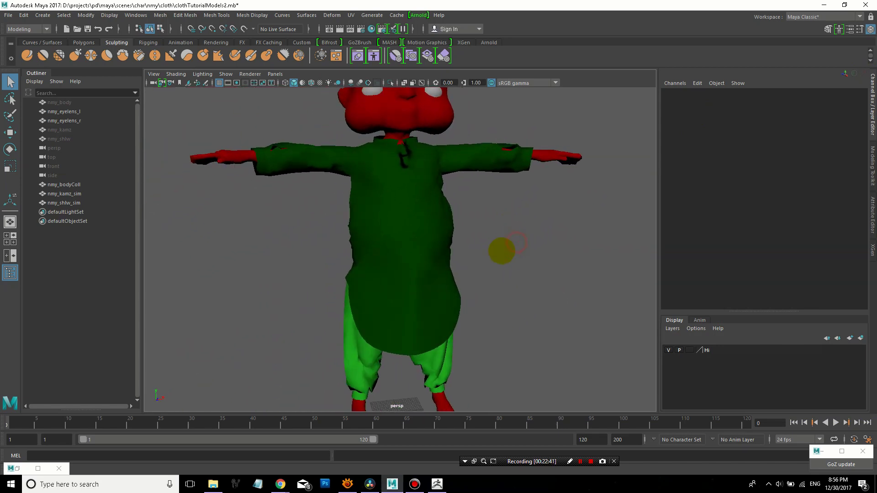
pyautogui.click(415, 299)
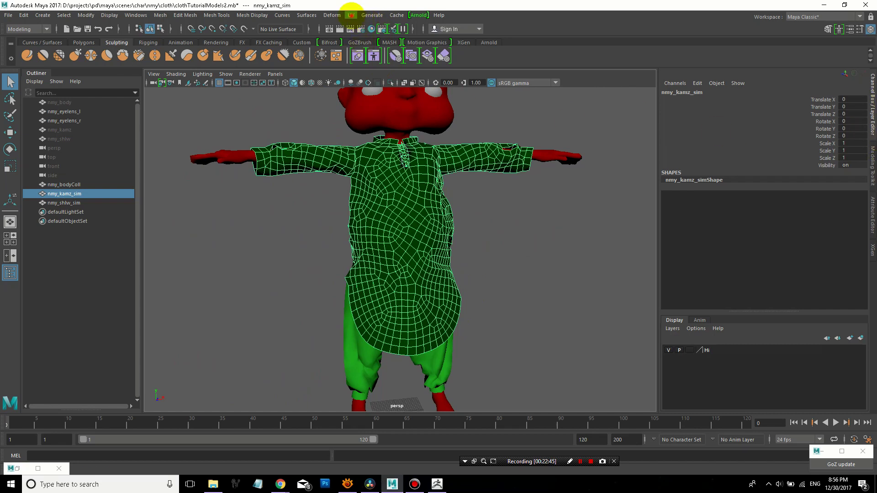
pyautogui.click(351, 15)
pyautogui.click(362, 26)
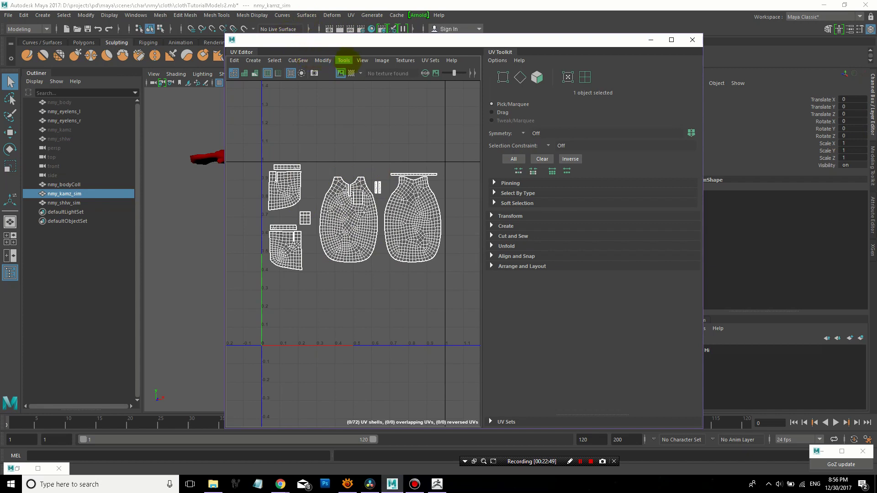
# Try to lay out the shirt's UV shells, and close the output window and the UV Editor
pyautogui.click(344, 60)
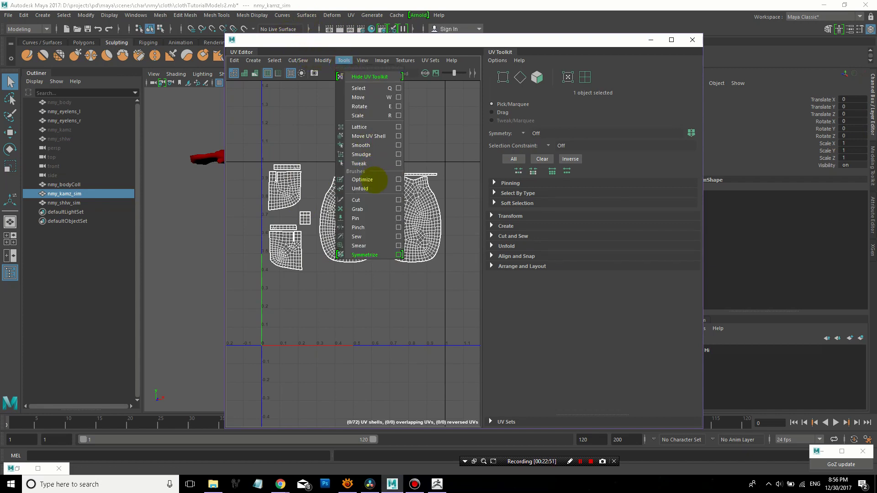
pyautogui.click(368, 188)
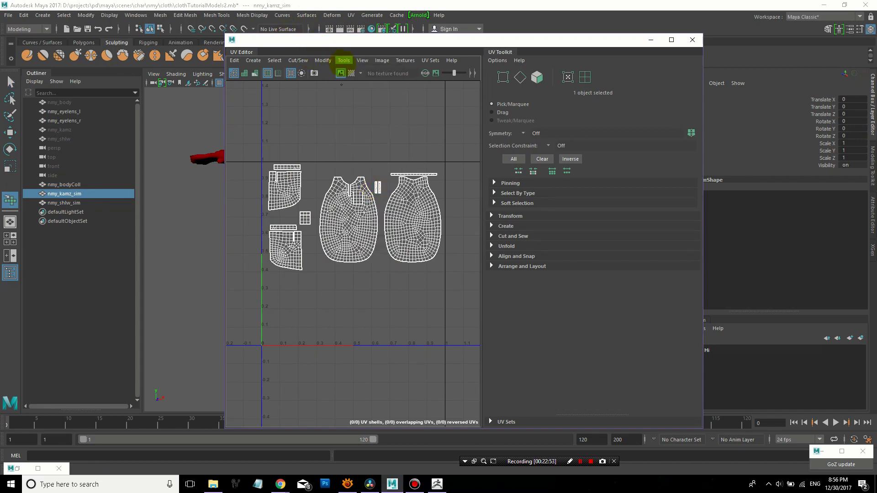
pyautogui.click(344, 60)
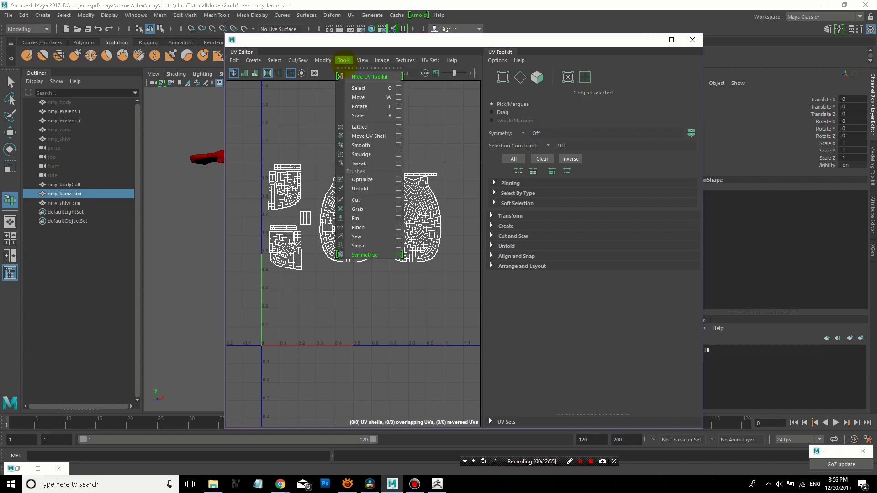
pyautogui.moveTo(323, 61)
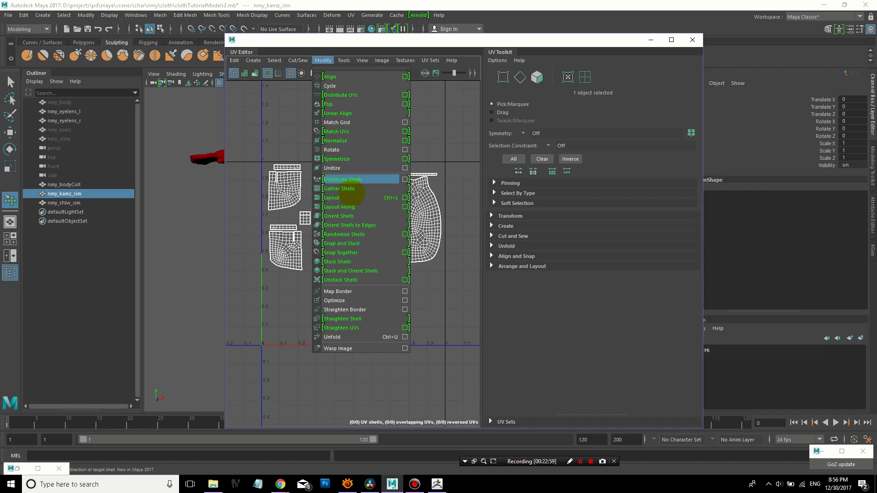
pyautogui.click(352, 198)
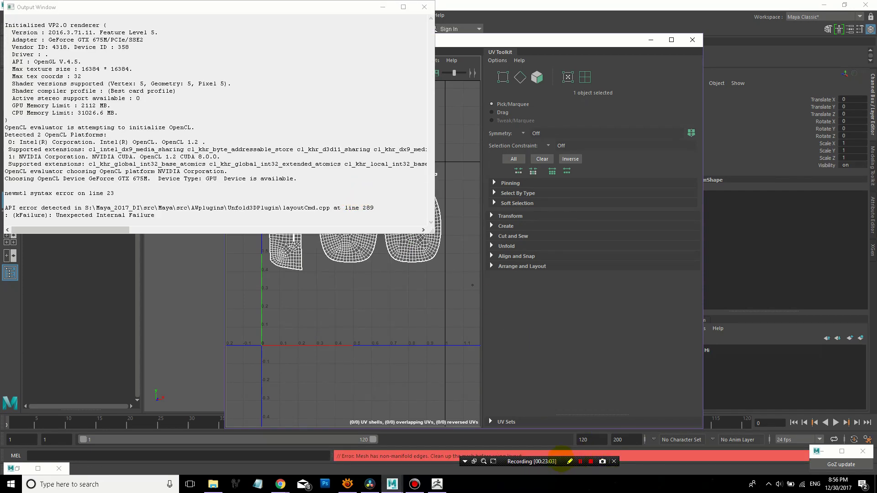
pyautogui.moveTo(562, 462); pyautogui.dragTo(577, 421)
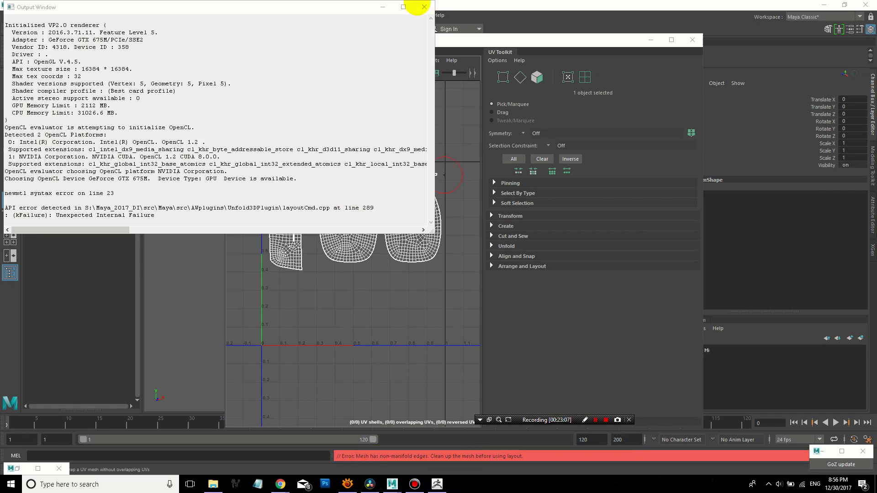
pyautogui.click(424, 7)
pyautogui.click(692, 40)
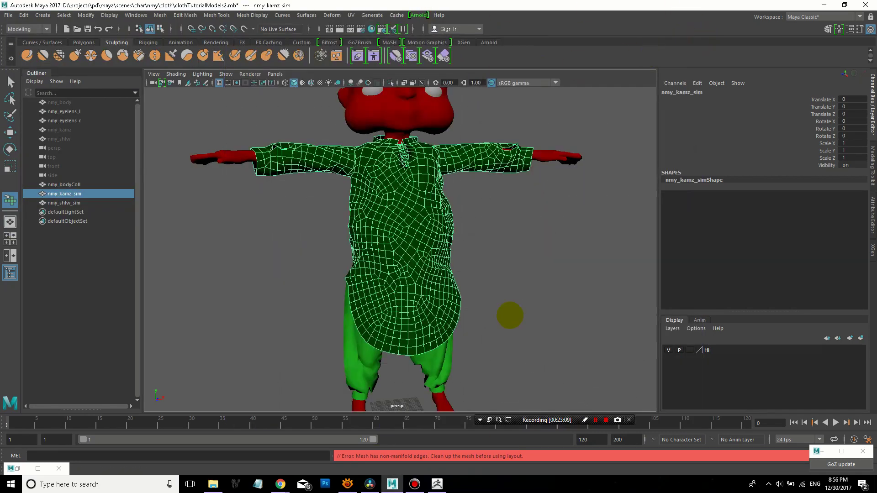
# Run a mesh Cleanup for nonmanifold geometry on the shirt nmy_kamz_sim and the trousers nmy_shlw_sim
pyautogui.keyDown('shift'); pyautogui.click(452, 365); pyautogui.keyUp('shift')
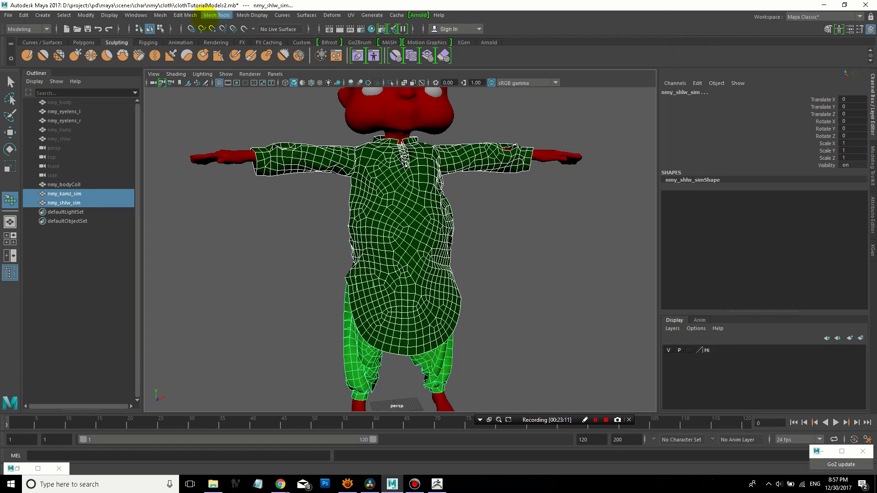
pyautogui.click(160, 15)
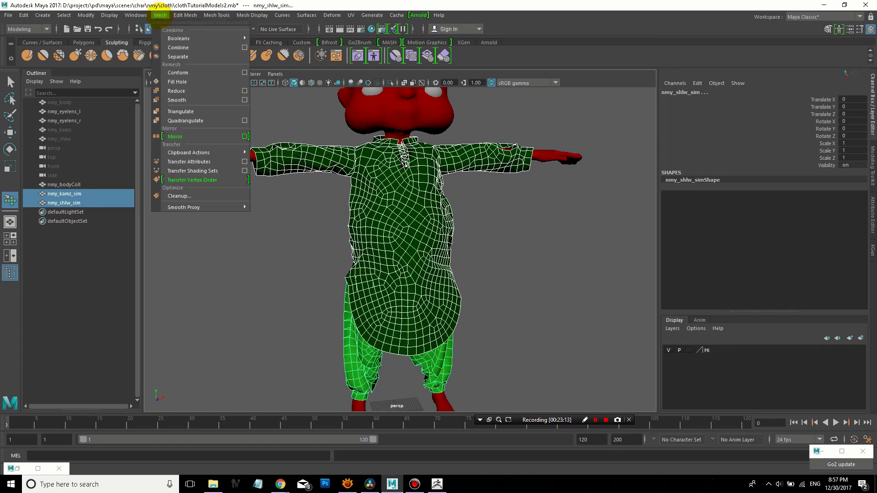
pyautogui.click(209, 196)
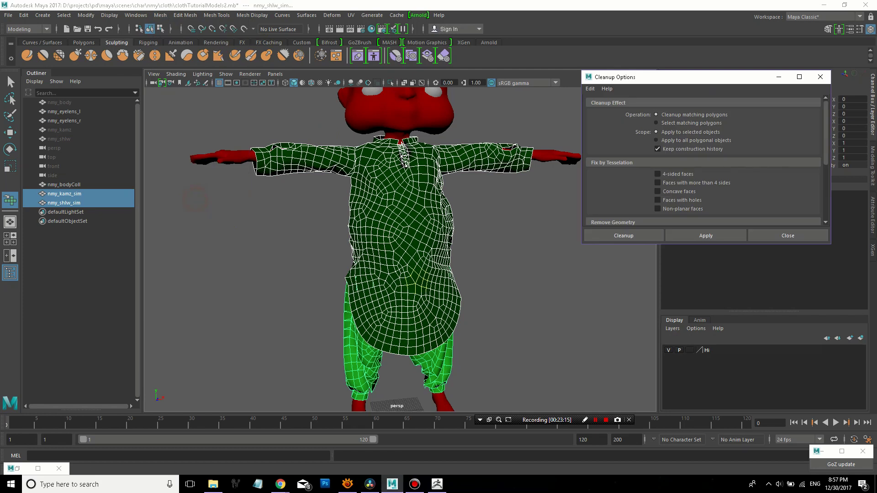
pyautogui.scroll(-3, 734, 173)
pyautogui.click(658, 160)
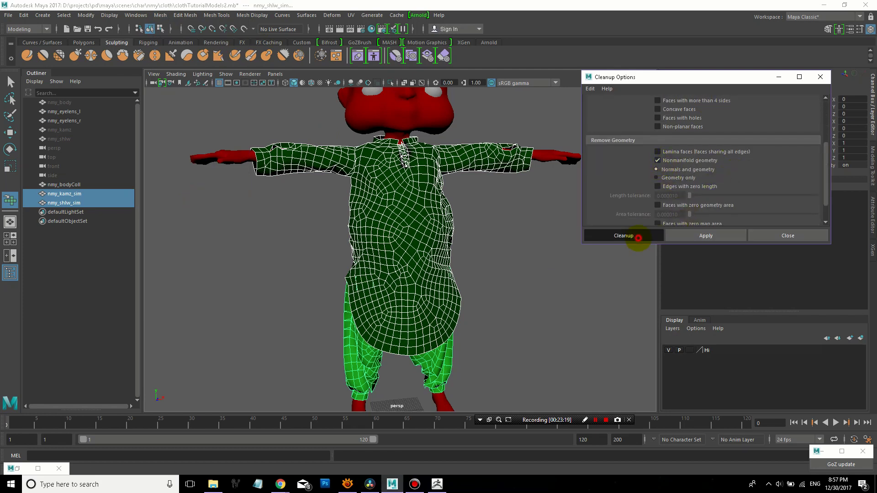
pyautogui.click(623, 237)
pyautogui.click(513, 219)
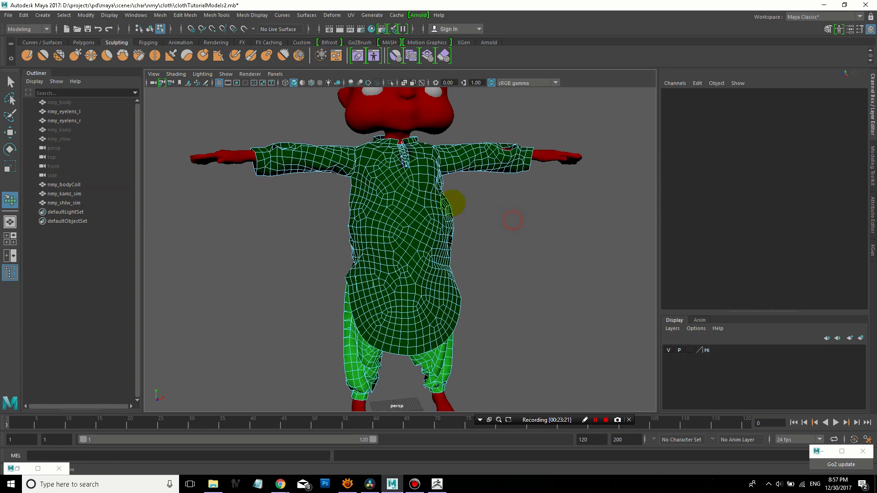
# Return to object selection with both garment meshes selected and unfold their UVs in the UV Editor
pyautogui.keyDown('alt'); pyautogui.moveTo(491, 254); pyautogui.dragTo(498, 256); pyautogui.keyUp('alt')
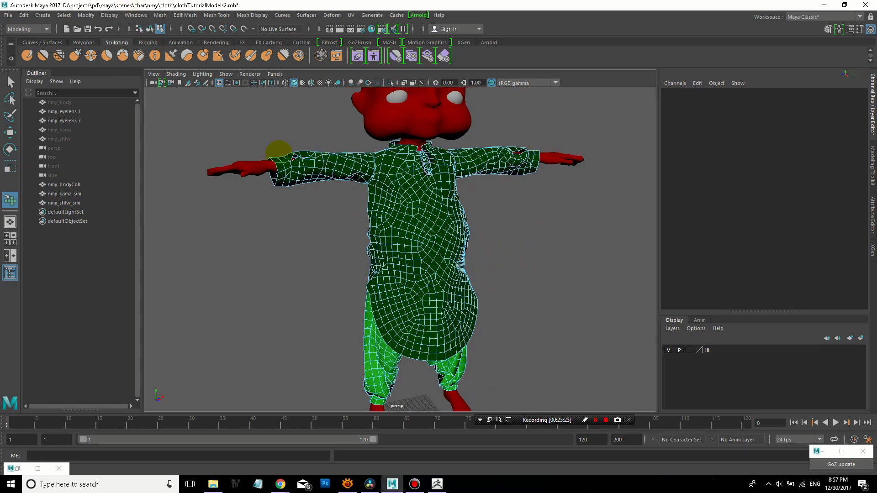
pyautogui.click(345, 227)
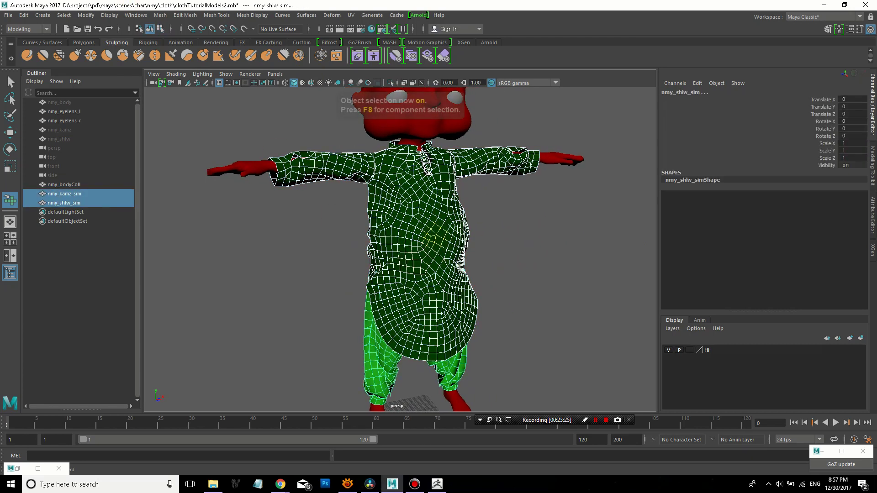
pyautogui.press('F8')
pyautogui.click(529, 228)
pyautogui.click(393, 237)
pyautogui.keyDown('shift'); pyautogui.click(376, 340); pyautogui.keyUp('shift')
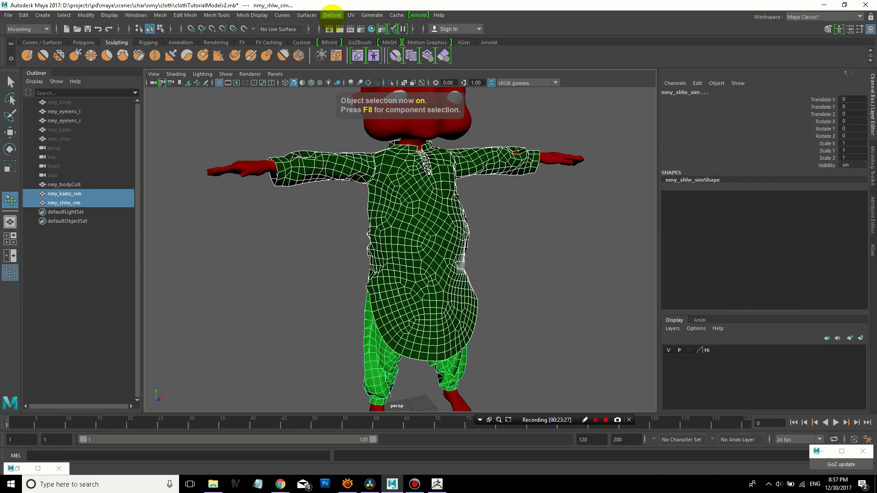
pyautogui.click(351, 15)
pyautogui.click(371, 28)
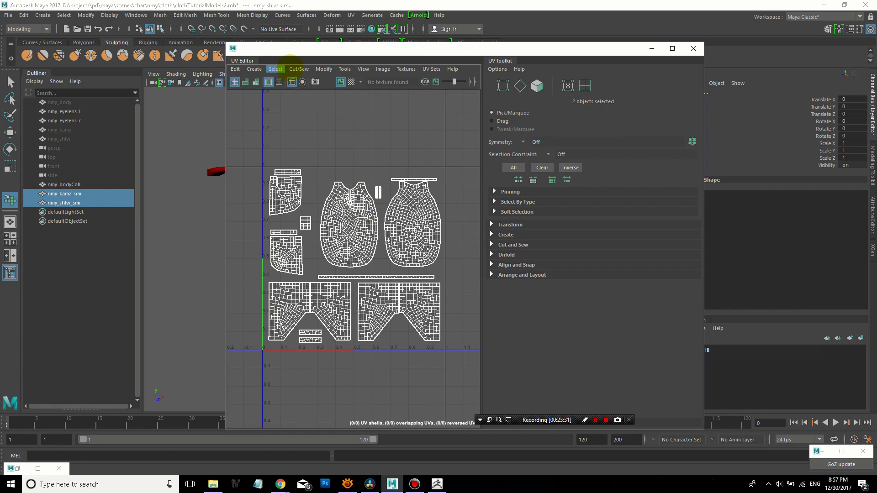
pyautogui.click(324, 69)
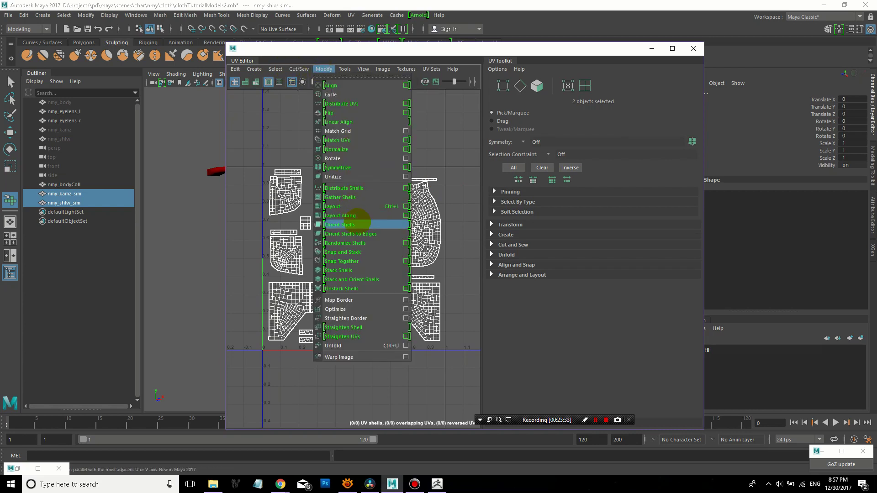
pyautogui.click(343, 346)
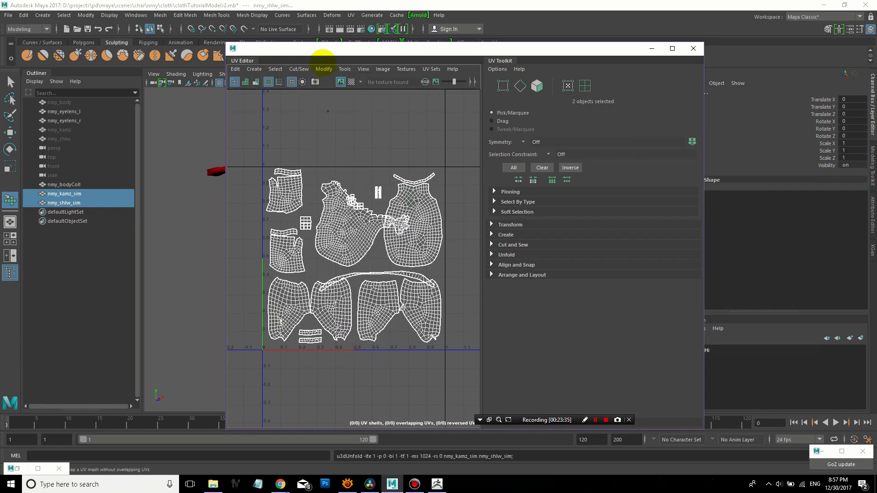
# Lay out the unfolded UV shells of both garments and close the UV Editor
pyautogui.click(323, 69)
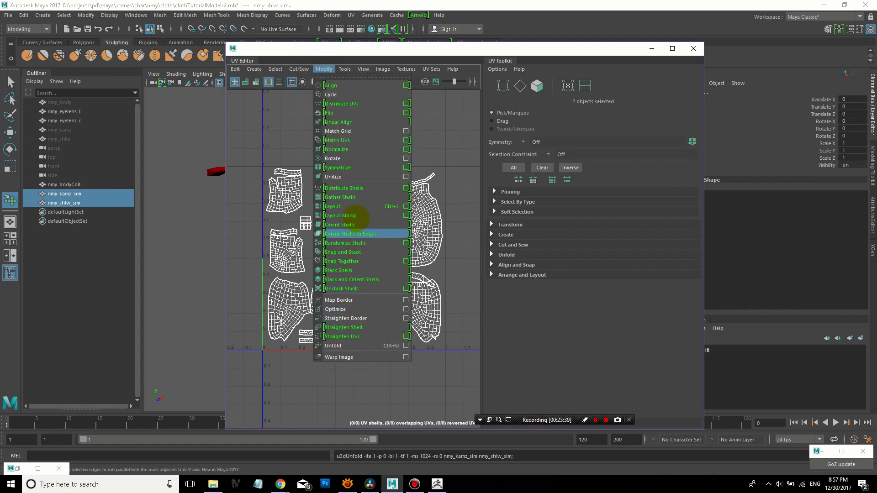
pyautogui.click(355, 206)
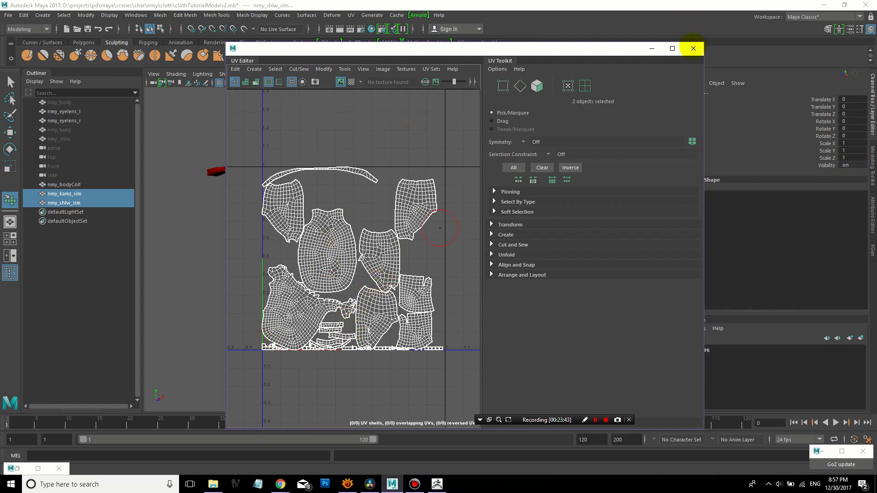
pyautogui.click(692, 48)
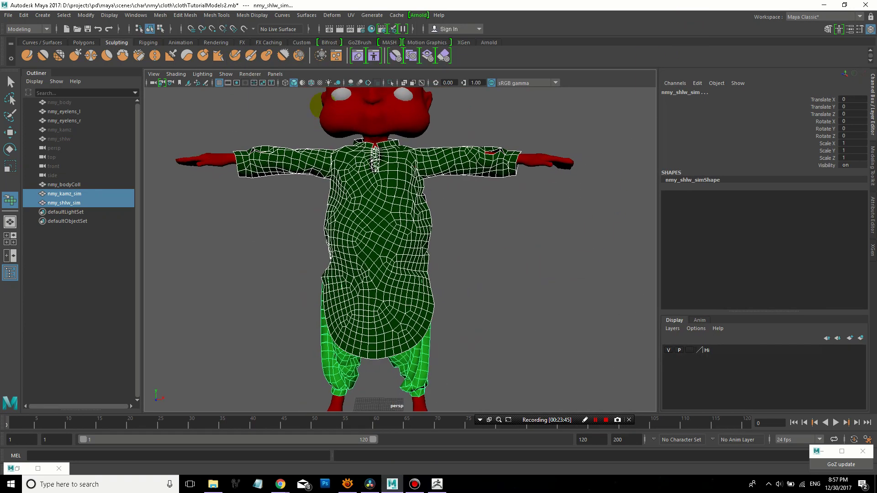
# Delete the construction history of both garment meshes and deselect them
pyautogui.click(23, 15)
pyautogui.moveTo(66, 120)
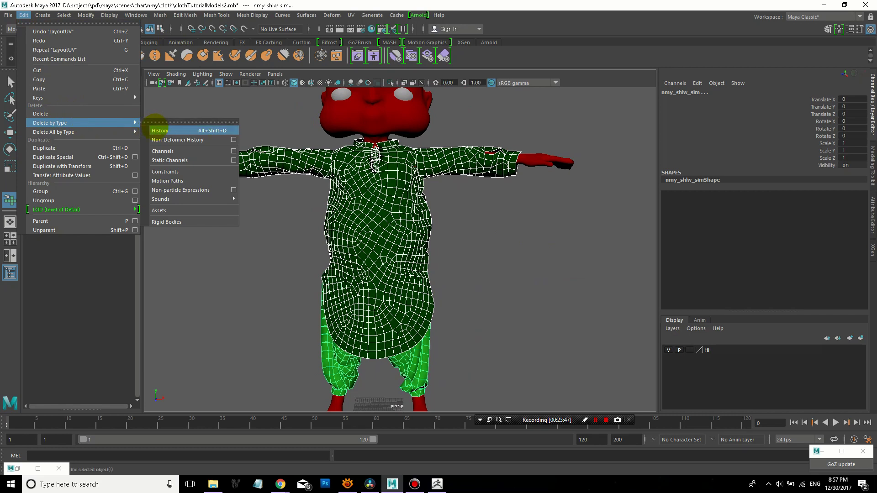
pyautogui.click(157, 121)
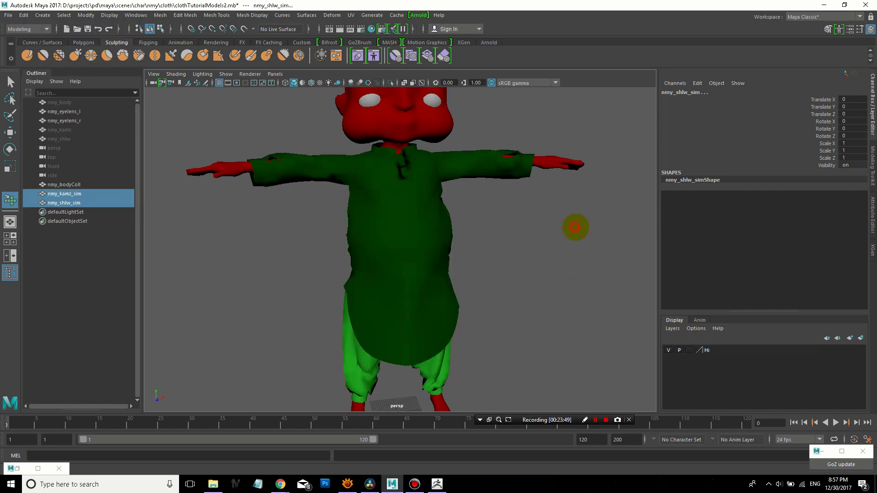
pyautogui.click(525, 231)
pyautogui.keyDown('alt'); pyautogui.moveTo(525, 231); pyautogui.dragTo(483, 234); pyautogui.keyUp('alt')
# Group nmy_kamz_sim and nmy_shlw_sim and name the group simGeo
pyautogui.click(77, 193)
pyautogui.keyDown('ctrl'); pyautogui.click(82, 203); pyautogui.keyUp('ctrl')
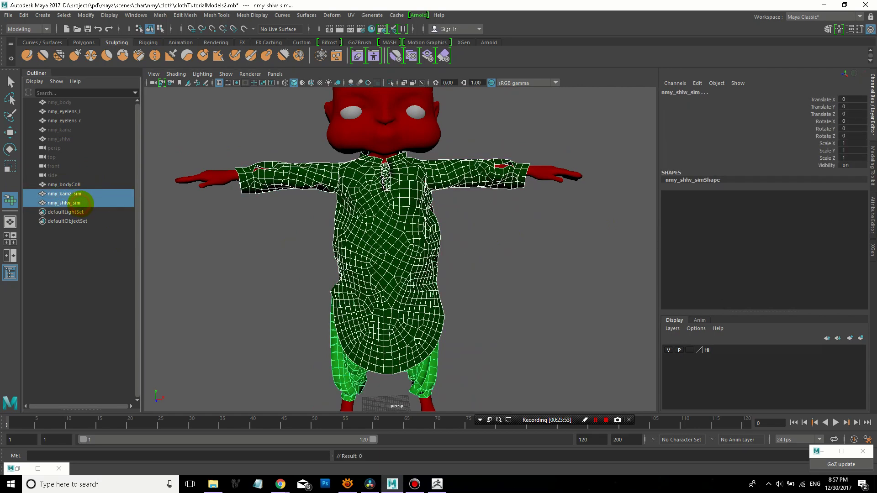
pyautogui.hotkey('ctrl', 'g')
pyautogui.doubleClick(57, 193)
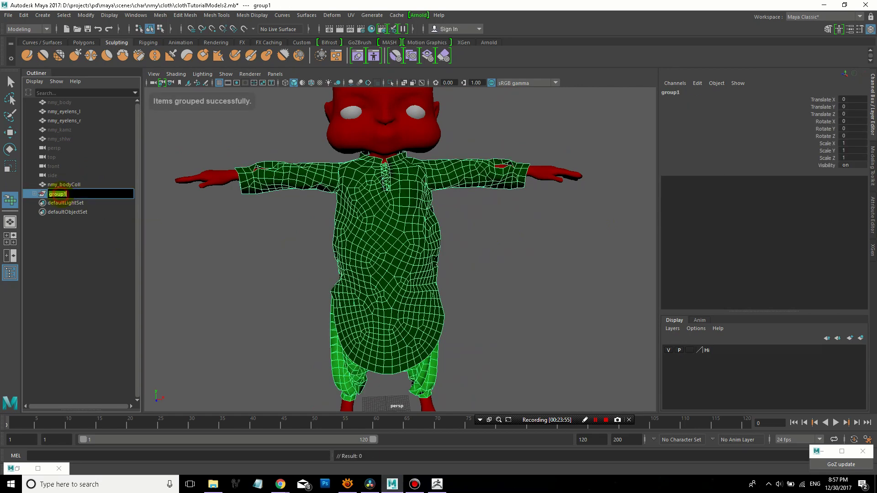
pyautogui.write('simGeo')
pyautogui.press('Return')
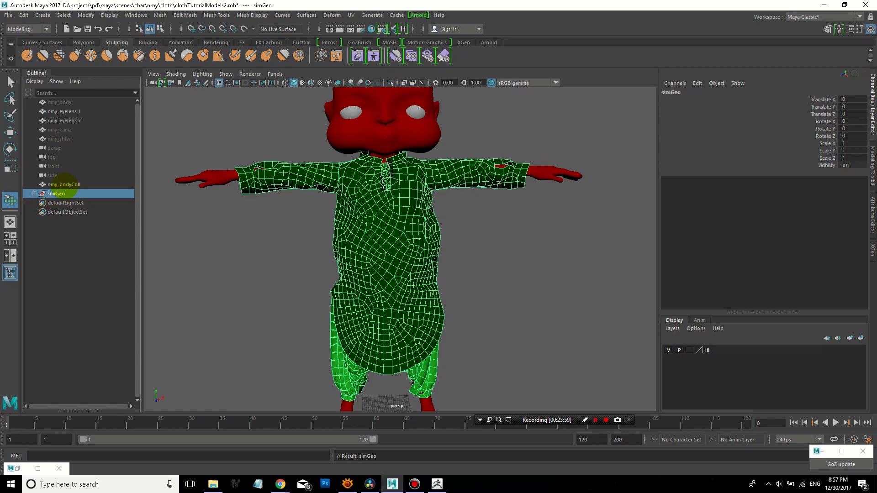
# Put the collision body nmy_bodyColl into its own group named collGeo
pyautogui.click(64, 184)
pyautogui.hotkey('ctrl', 'g')
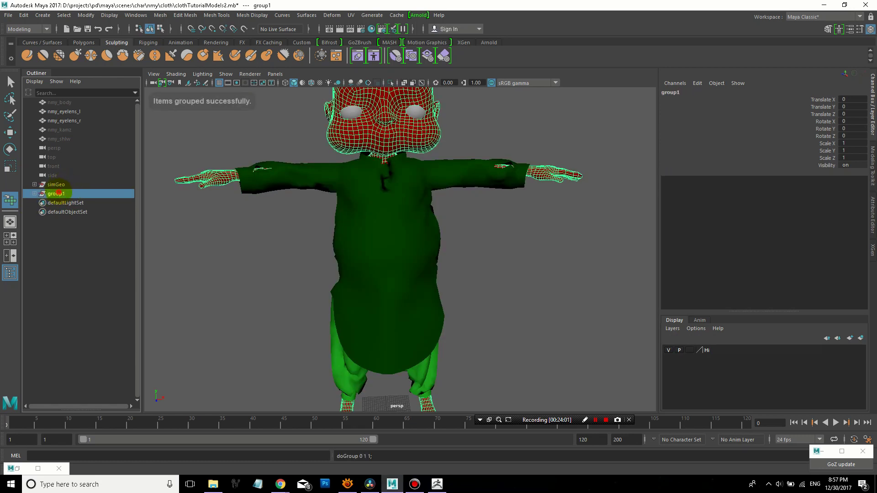
pyautogui.doubleClick(58, 193)
pyautogui.write('collG')
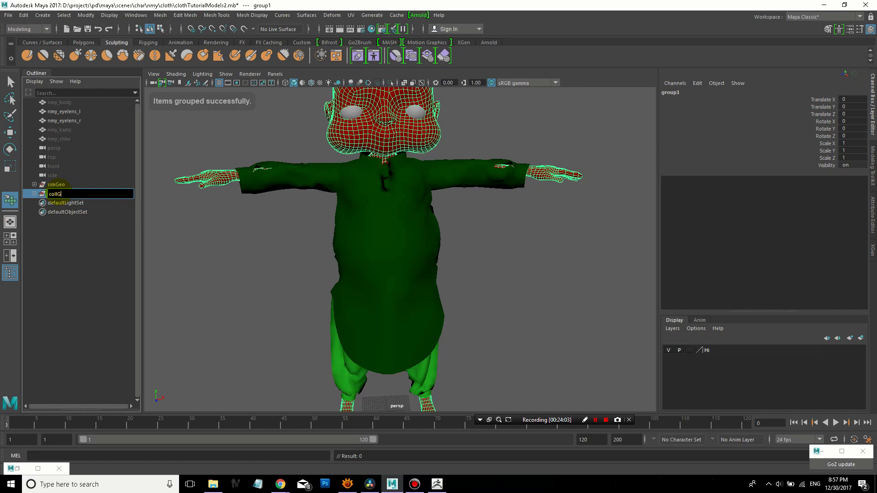
pyautogui.write('eo')
pyautogui.press('Return')
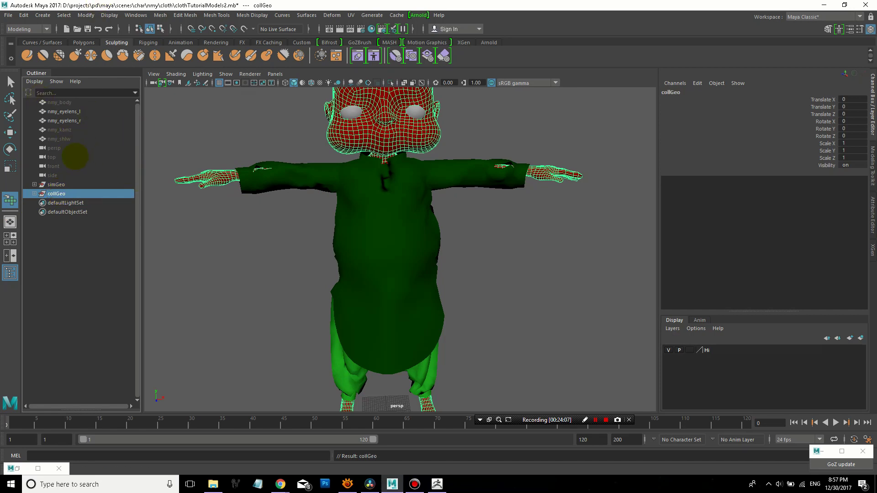
# Delete the two eye lens meshes nmy_eyelens_l and nmy_eyelens_r
pyautogui.click(64, 138)
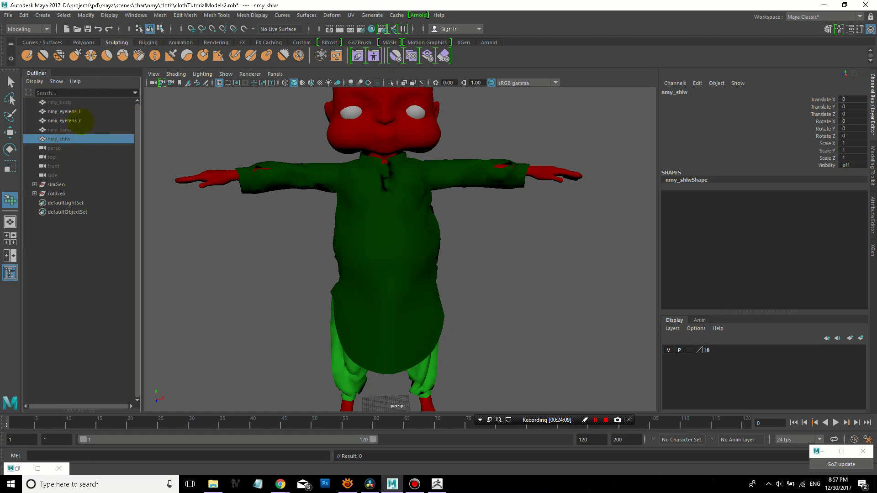
pyautogui.click(69, 112)
pyautogui.keyDown('shift'); pyautogui.click(68, 121); pyautogui.keyUp('shift')
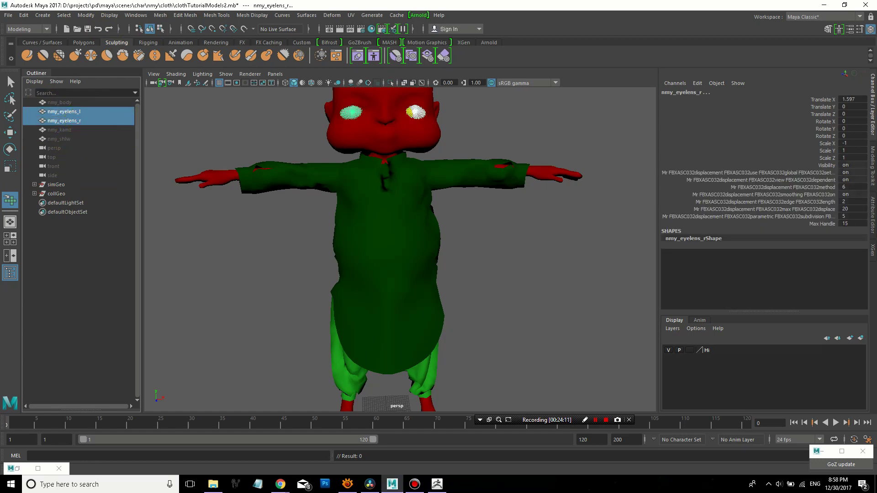
pyautogui.press('Delete')
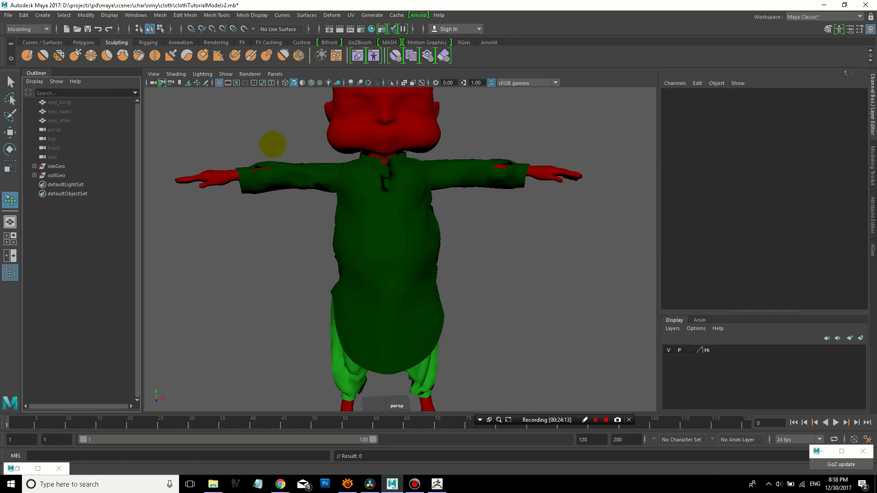
# Unhide nmy_body, nmy_kamz and nmy_shlw, group them together and name the group animGeo
pyautogui.moveTo(73, 103); pyautogui.dragTo(104, 127)
pyautogui.hotkey('shift', 'h')
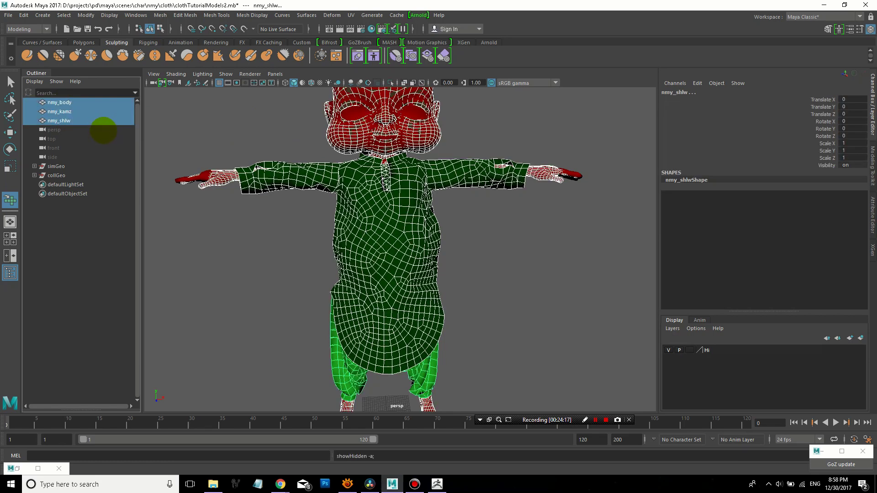
pyautogui.hotkey('ctrl', 'g')
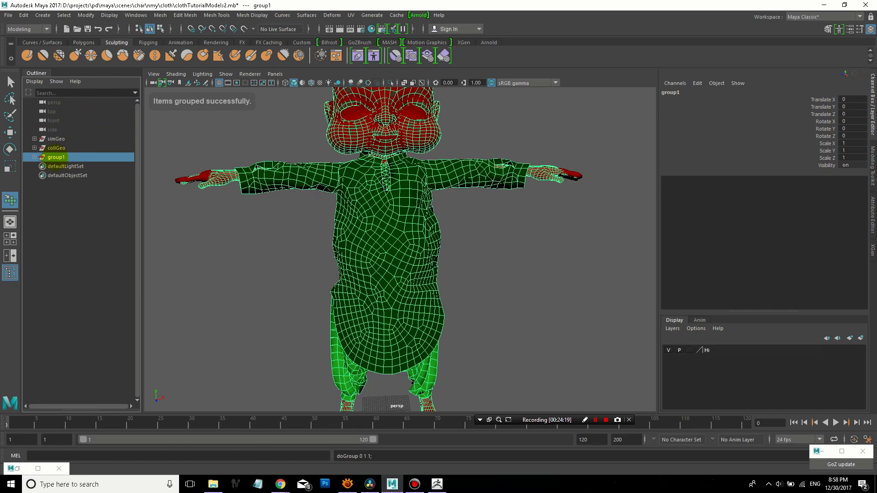
pyautogui.doubleClick(57, 158)
pyautogui.write('anim')
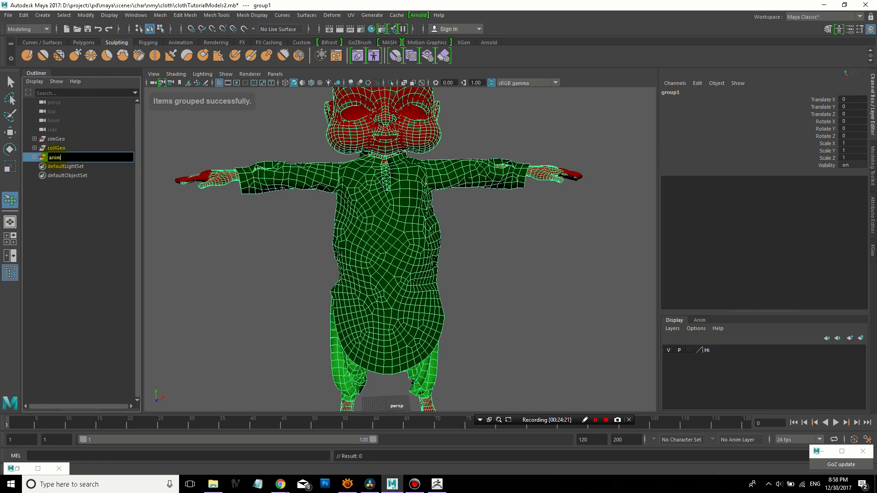
pyautogui.write('Geo')
pyautogui.press('Return')
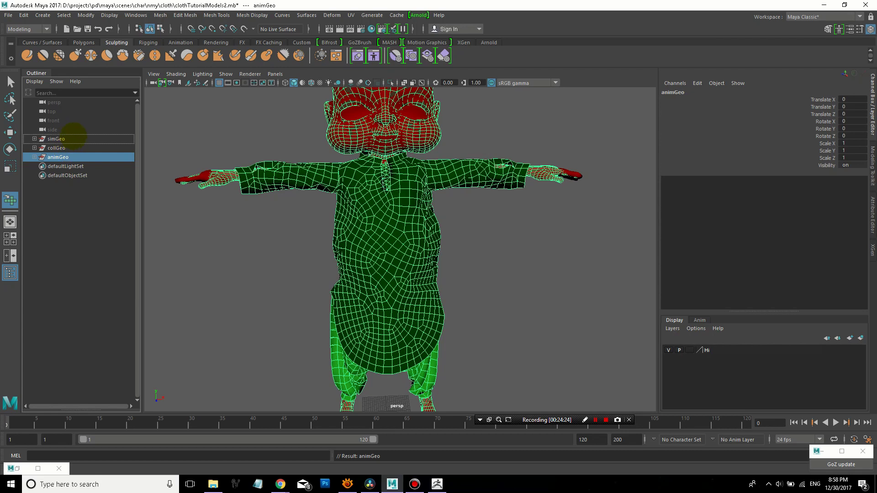
# Move the animGeo group above simGeo in the scene hierarchy, expand simGeo and save the scene
pyautogui.moveTo(73, 136); pyautogui.dragTo(69, 137, button='middle')
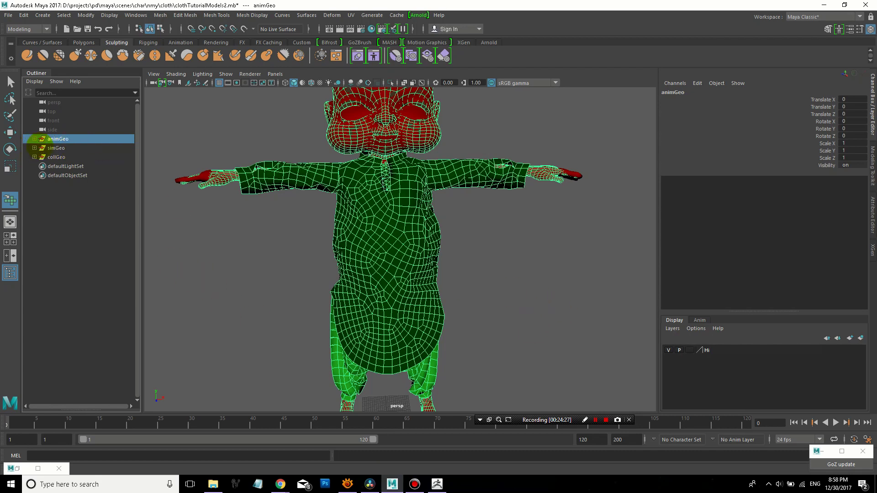
pyautogui.click(55, 148)
pyautogui.click(56, 139)
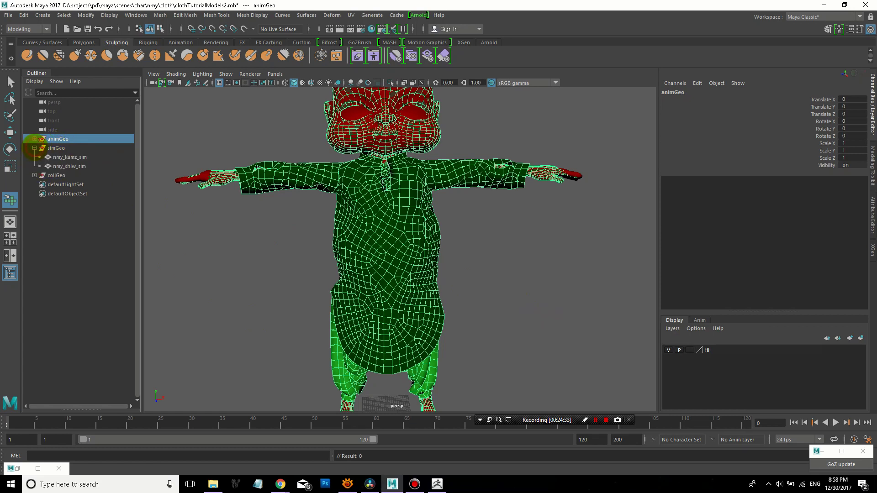
pyautogui.click(8, 16)
pyautogui.click(19, 52)
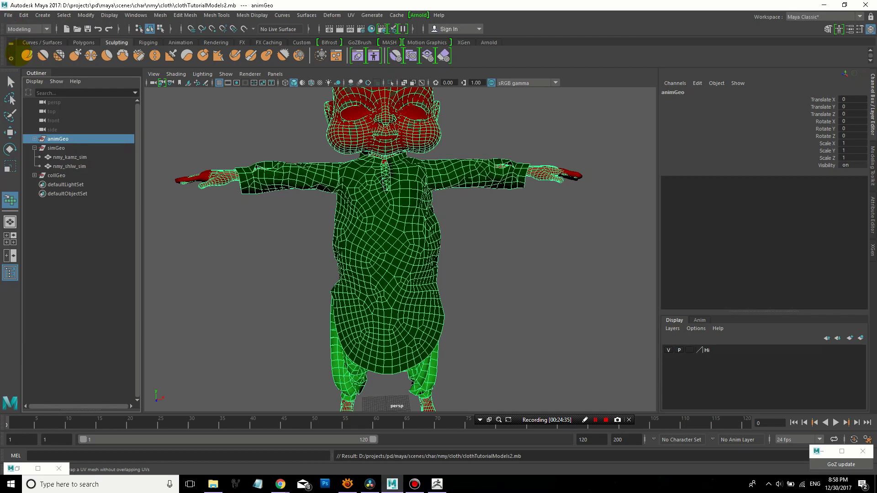
# Expand animGeo and bind nmy_kamz_sim to nmy_kamz with a Wrap deformer, keeping auto weight threshold on and falloff mode Volume
pyautogui.click(35, 139)
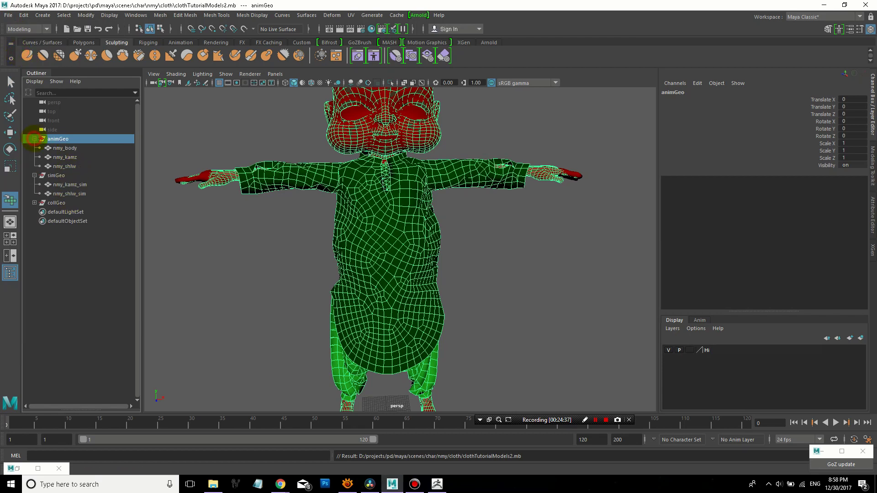
pyautogui.click(73, 184)
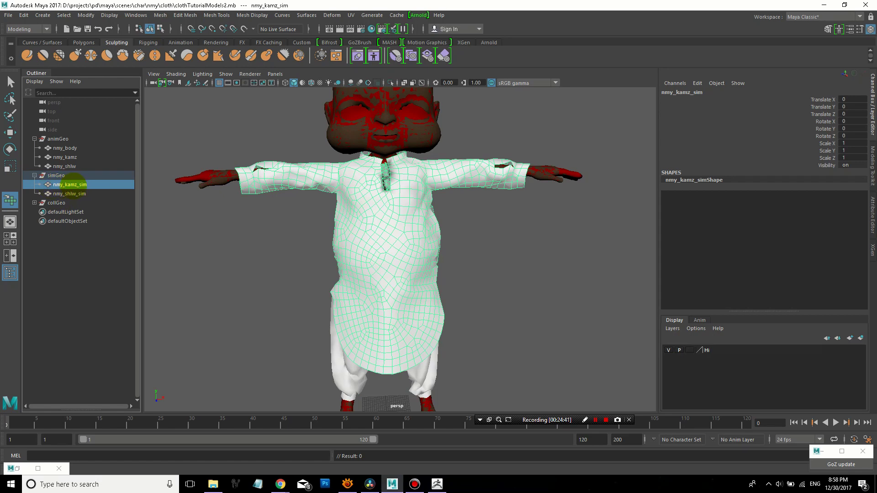
pyautogui.keyDown('ctrl'); pyautogui.click(65, 157); pyautogui.keyUp('ctrl')
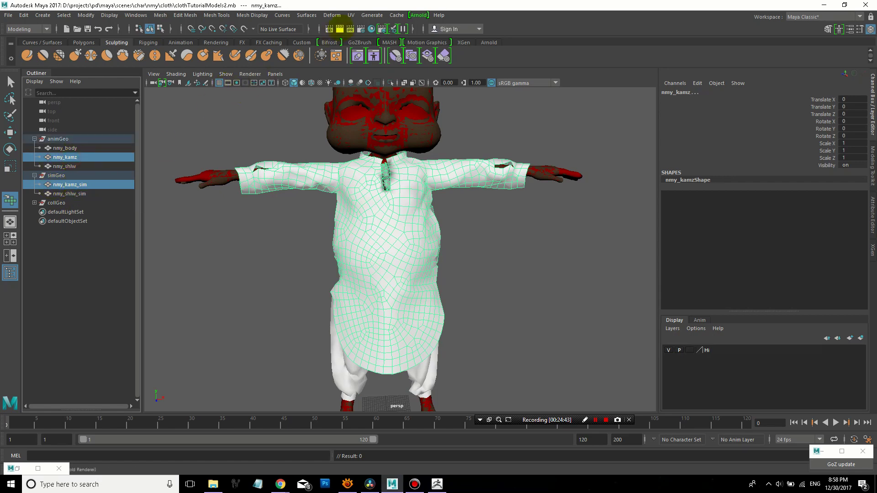
pyautogui.click(332, 15)
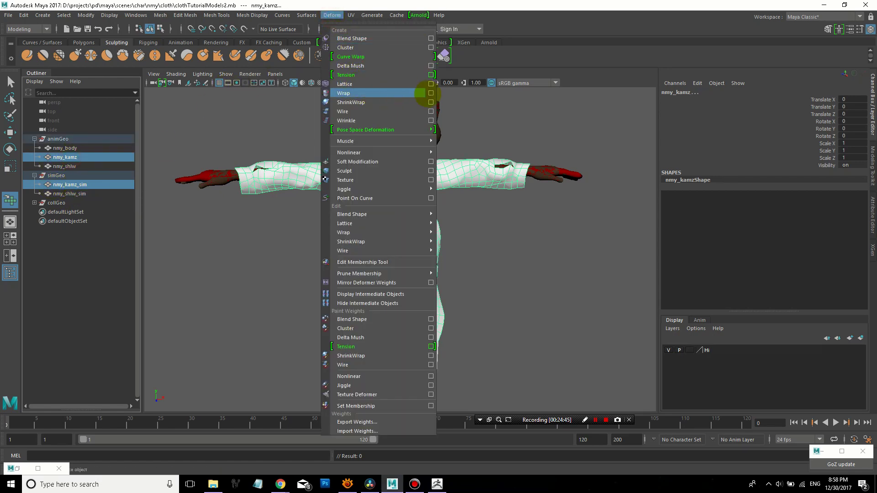
pyautogui.click(431, 93)
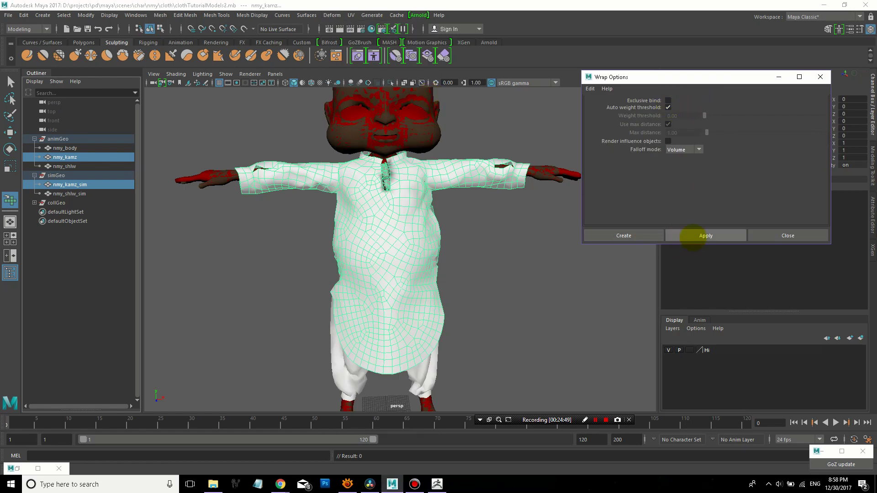
pyautogui.click(692, 236)
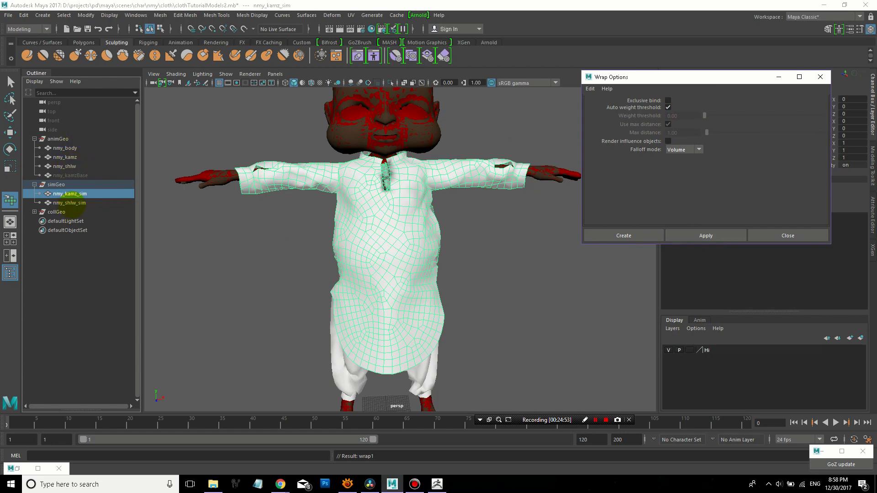
# Bind nmy_shlw_sim to nmy_shlw with a Wrap deformer using the same options
pyautogui.click(70, 203)
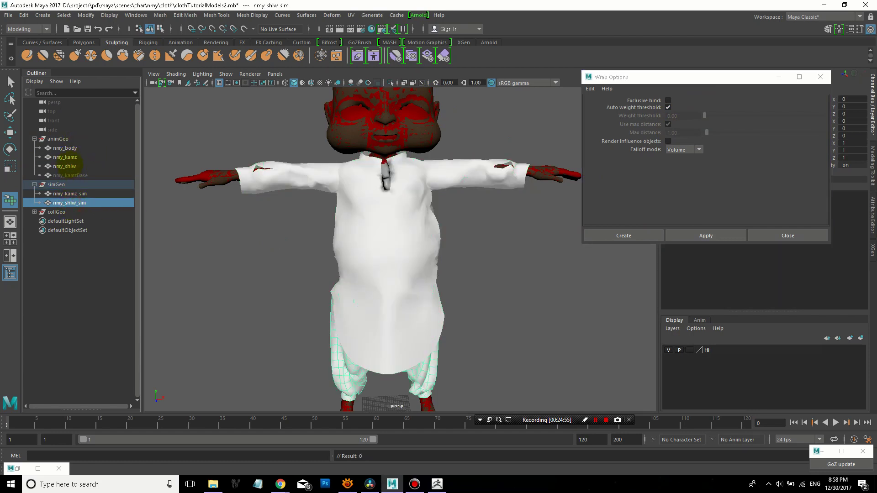
pyautogui.keyDown('ctrl'); pyautogui.click(68, 166); pyautogui.keyUp('ctrl')
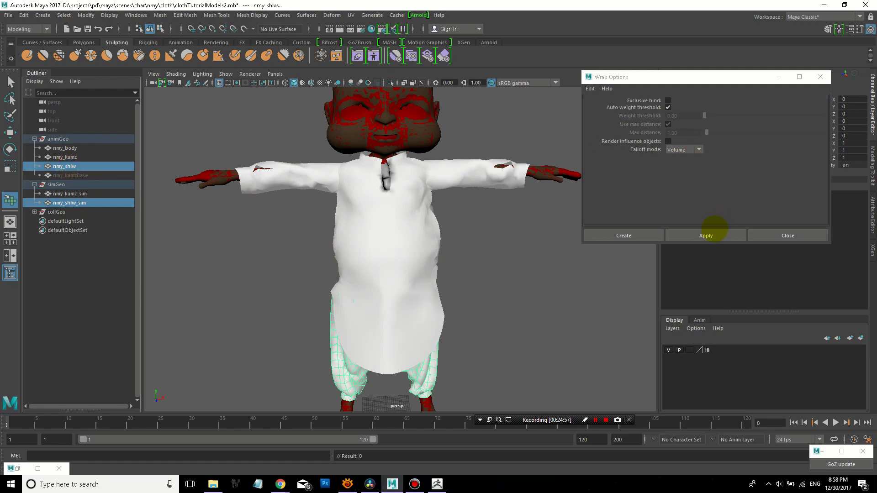
pyautogui.click(707, 236)
# Expand collGeo, bind nmy_bodyColl to nmy_body with a Wrap deformer and close the wrap options
pyautogui.click(34, 221)
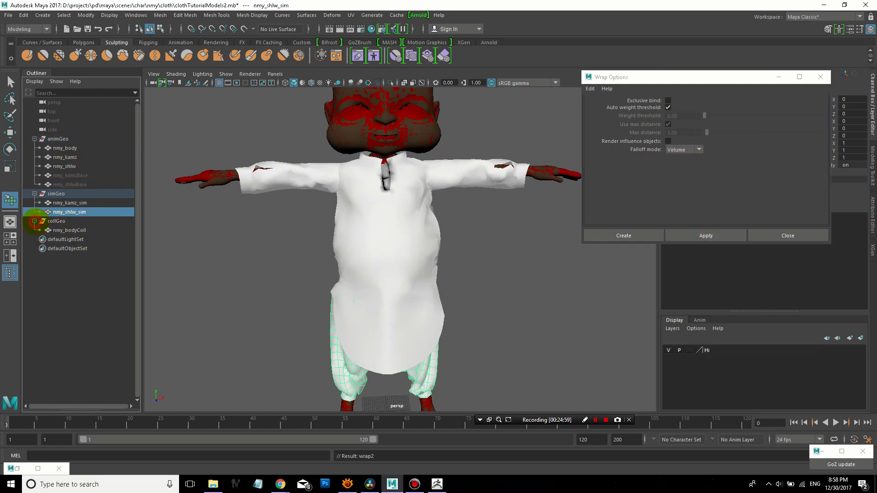
pyautogui.click(69, 230)
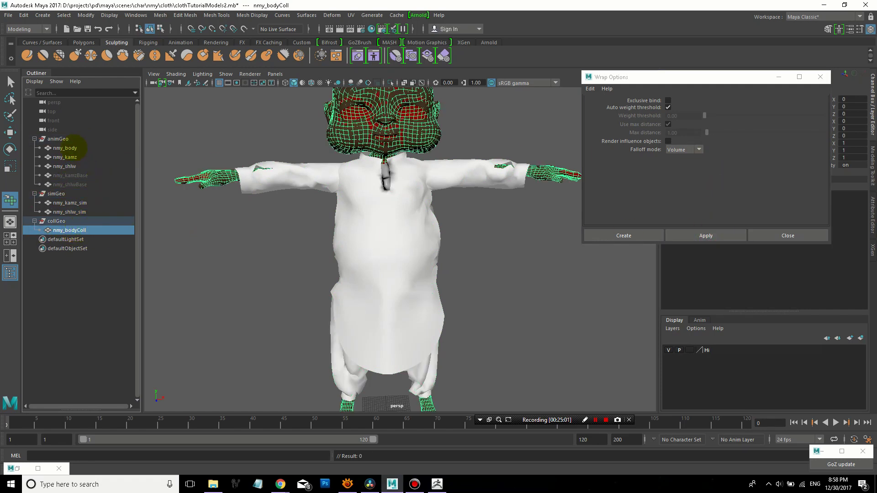
pyautogui.keyDown('ctrl'); pyautogui.click(75, 148); pyautogui.keyUp('ctrl')
pyautogui.click(706, 236)
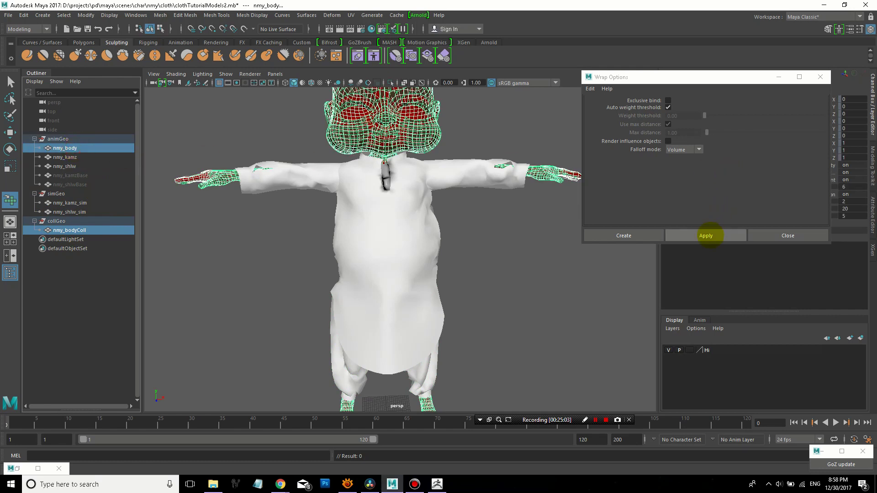
pyautogui.click(706, 236)
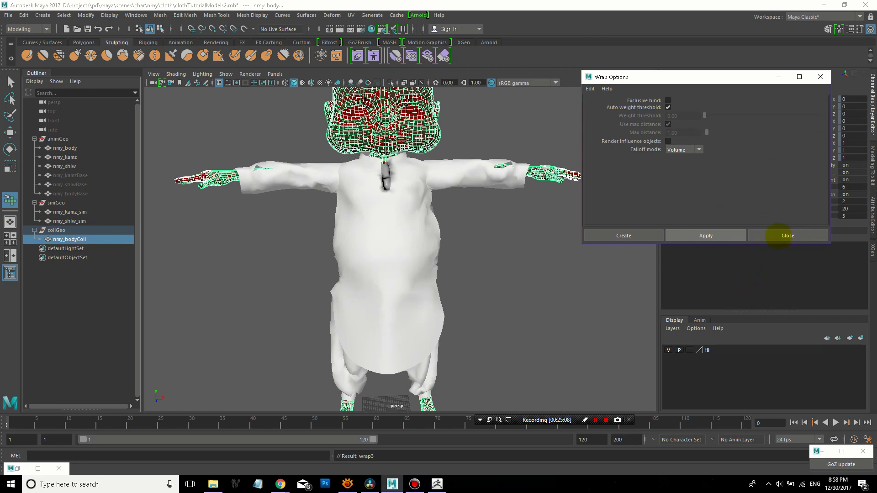
pyautogui.click(787, 235)
# Test the body wrap by moving a temporary cluster on nmy_body about 42.5 units along X, then undo the move and delete the cluster
pyautogui.keyDown('alt'); pyautogui.moveTo(536, 259); pyautogui.dragTo(569, 263); pyautogui.keyUp('alt')
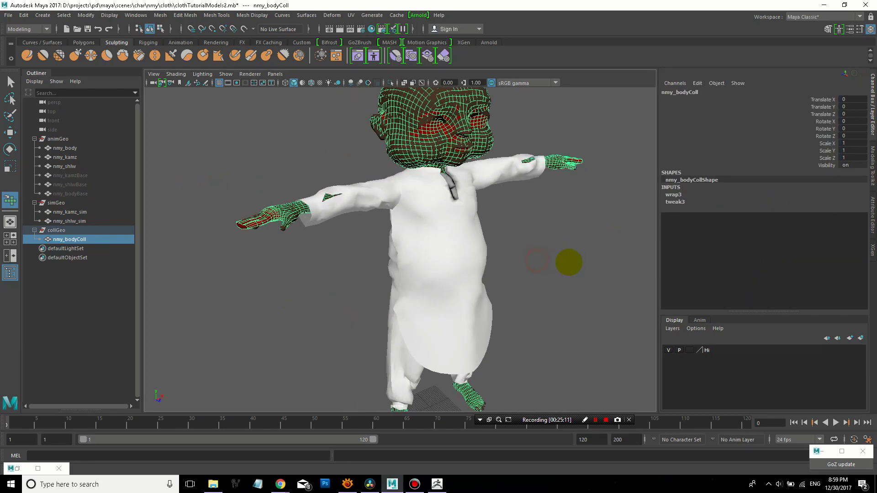
pyautogui.click(569, 262)
pyautogui.click(68, 148)
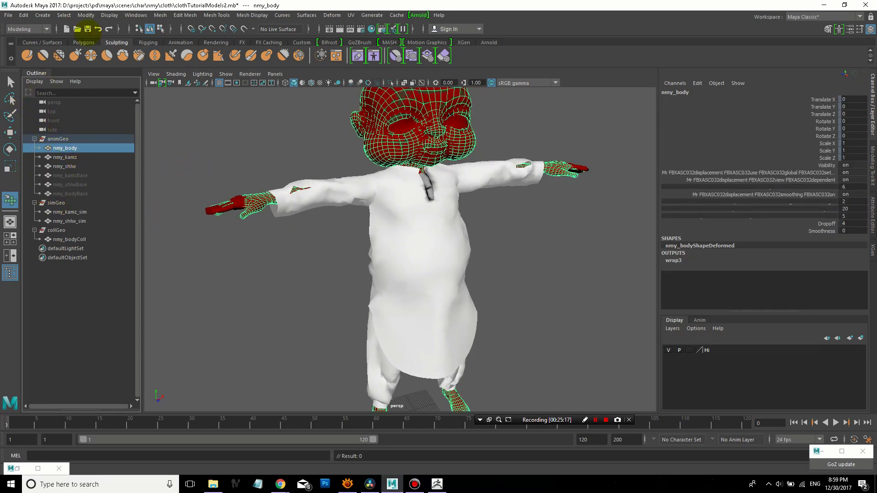
pyautogui.click(43, 15)
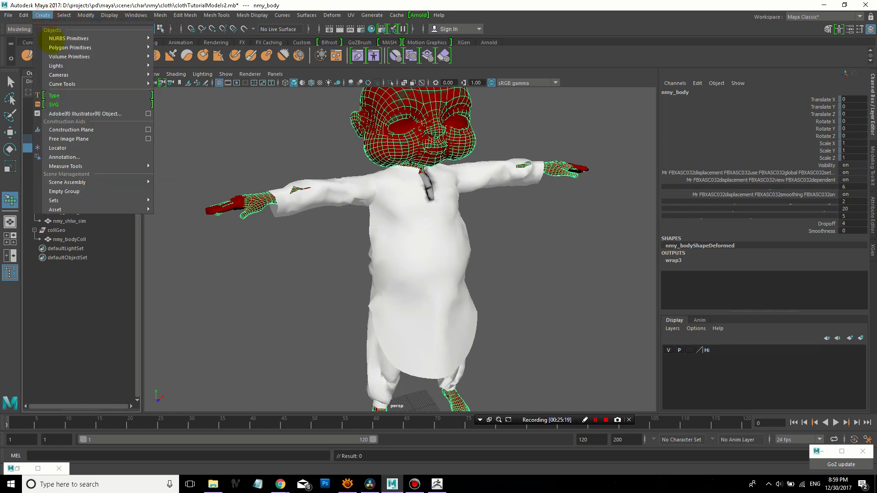
pyautogui.click(262, 4)
pyautogui.click(333, 14)
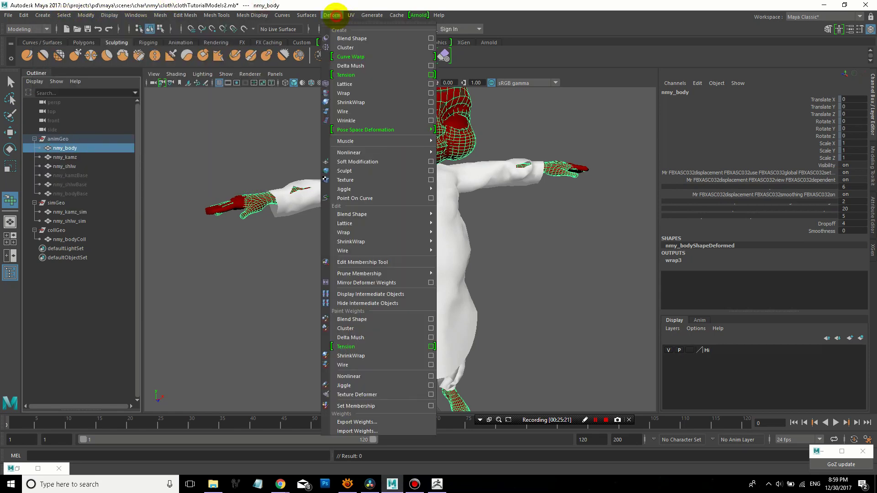
pyautogui.click(351, 46)
pyautogui.press('w')
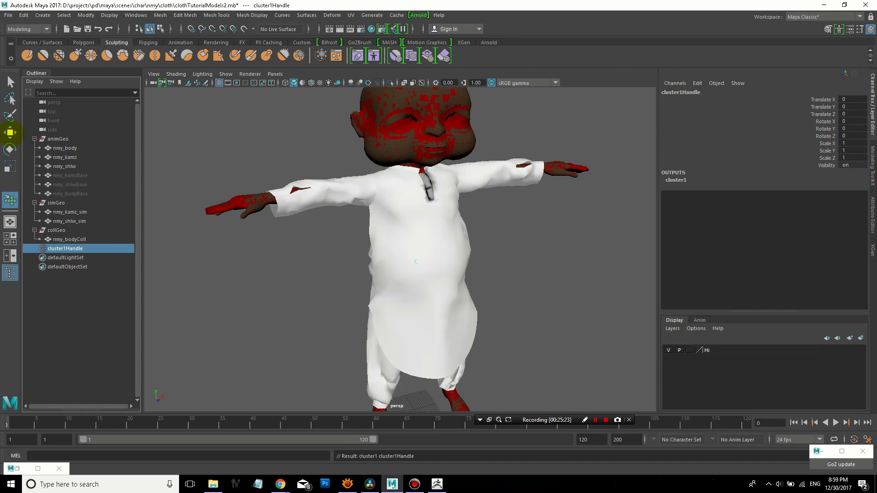
pyautogui.press('f')
pyautogui.moveTo(440, 257); pyautogui.dragTo(524, 259)
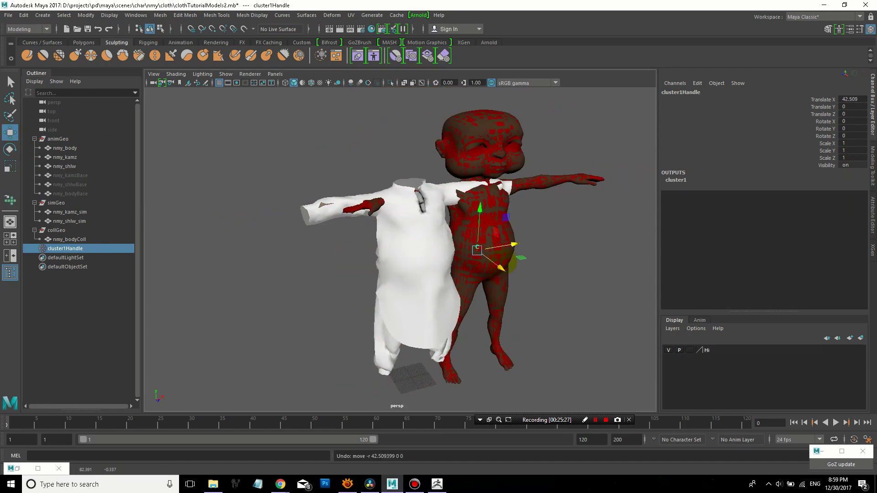
pyautogui.hotkey('ctrl', 'z')
pyautogui.press('Delete')
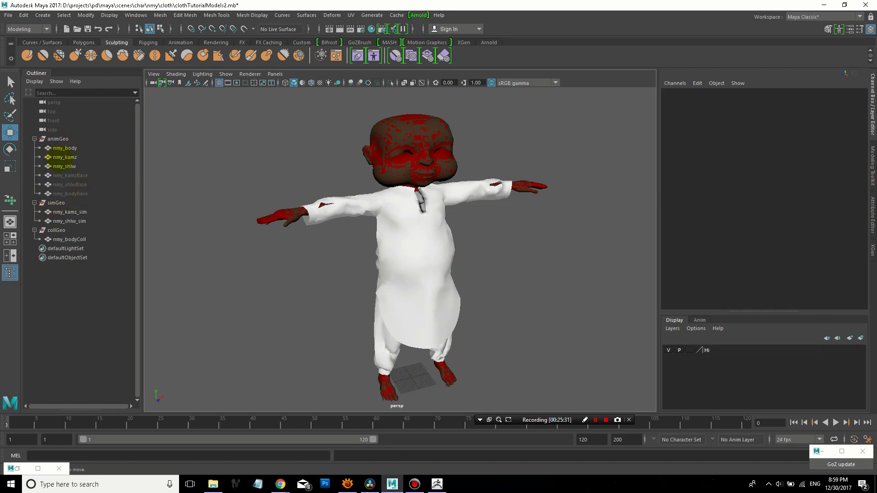
# Test the garment wraps by moving a temporary cluster on nmy_kamz and nmy_shlw along X, undo the move and delete the cluster
pyautogui.click(64, 157)
pyautogui.keyDown('shift'); pyautogui.click(64, 166); pyautogui.keyUp('shift')
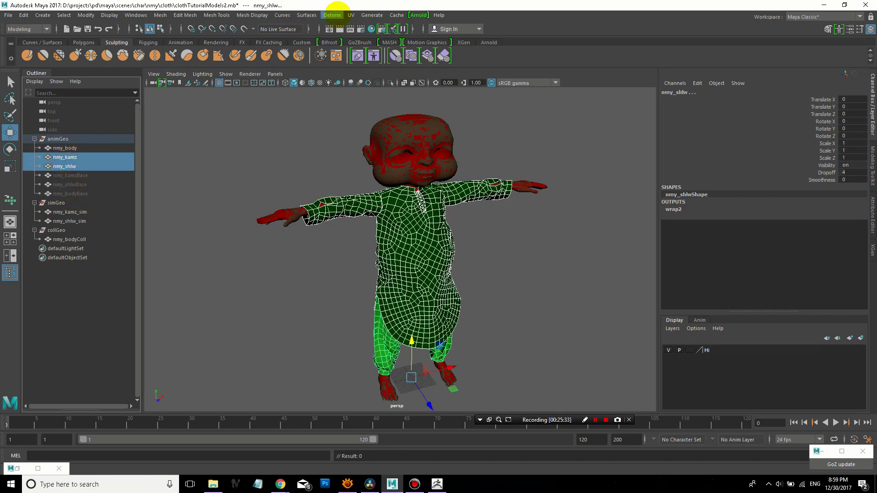
pyautogui.click(332, 15)
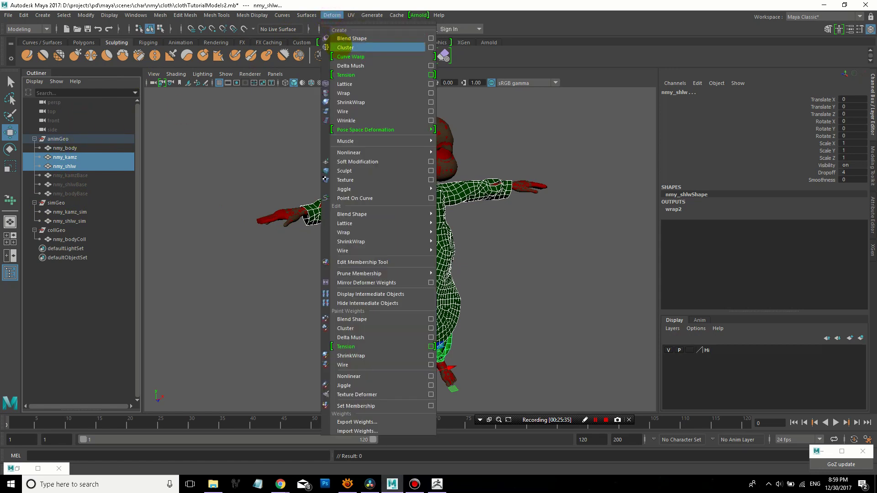
pyautogui.click(326, 47)
pyautogui.moveTo(457, 279); pyautogui.dragTo(532, 264)
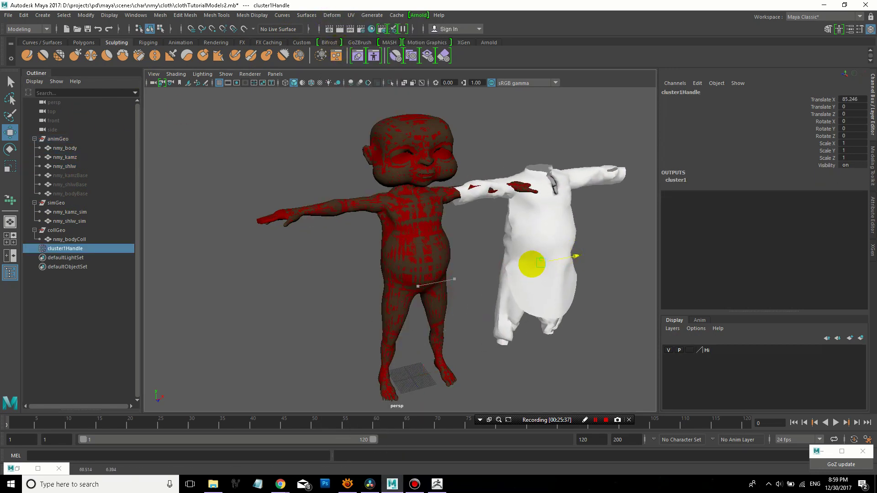
pyautogui.hotkey('ctrl', 'z')
pyautogui.hotkey('ctrl', 'z')
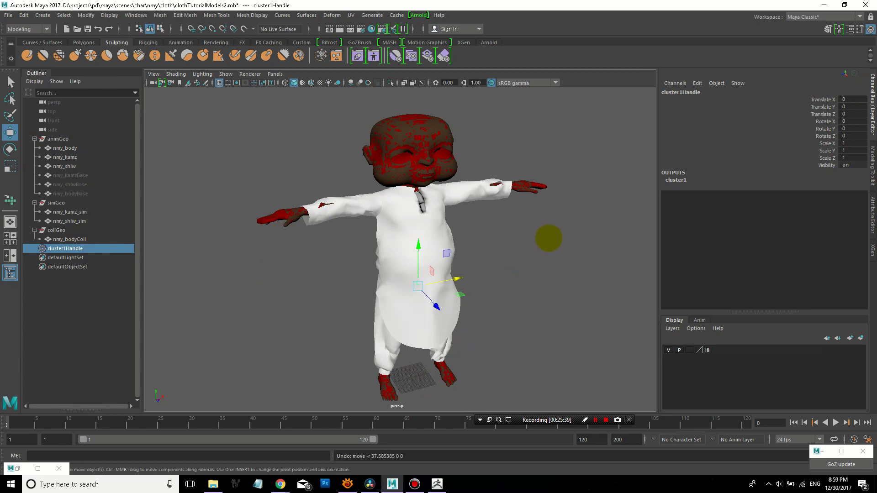
pyautogui.press('Delete')
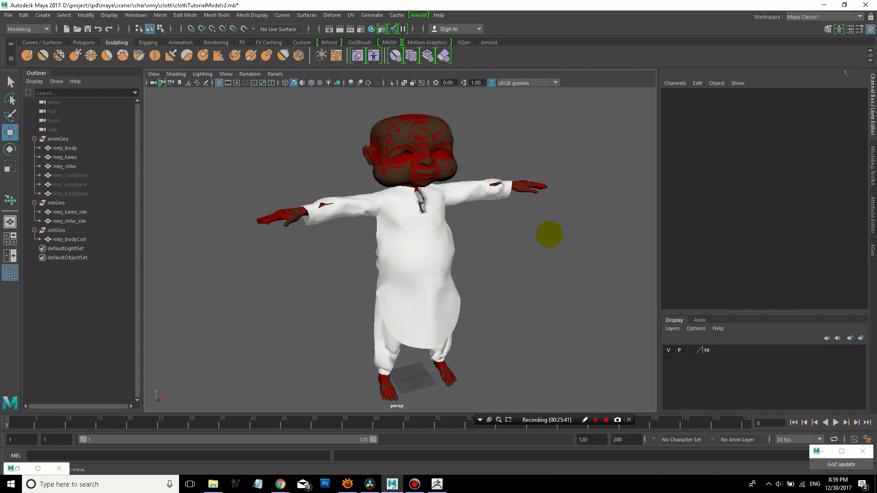
# Hide the animGeo group so only the simulation garments and collision body are displayed
pyautogui.keyDown('alt'); pyautogui.moveTo(550, 235); pyautogui.dragTo(544, 234); pyautogui.keyUp('alt')
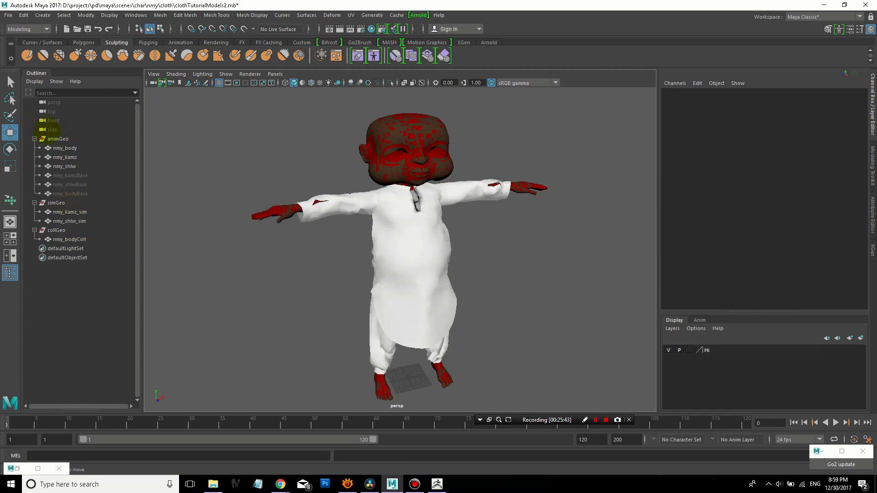
pyautogui.click(54, 138)
pyautogui.hotkey('ctrl', 'h')
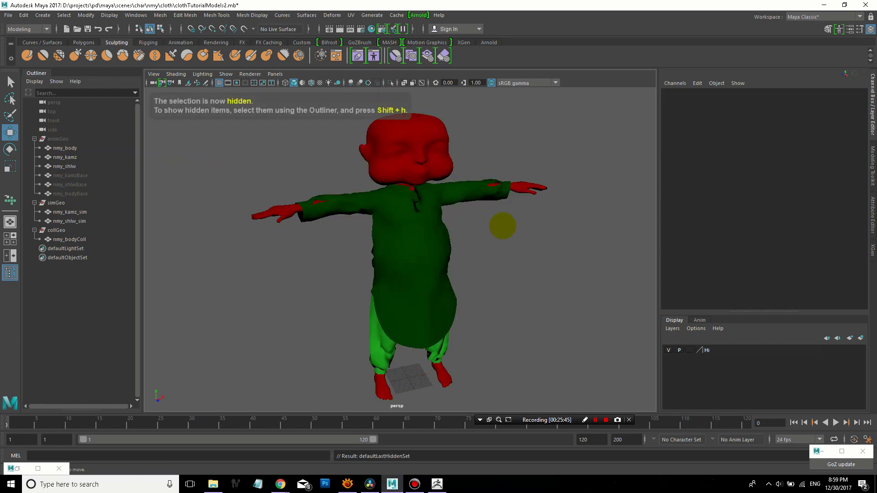
pyautogui.moveTo(540, 235)
pyautogui.keyDown('alt'); pyautogui.mouseDown()
pyautogui.moveTo(530, 233)
pyautogui.moveTo(540, 234)
pyautogui.mouseUp(); pyautogui.keyUp('alt')
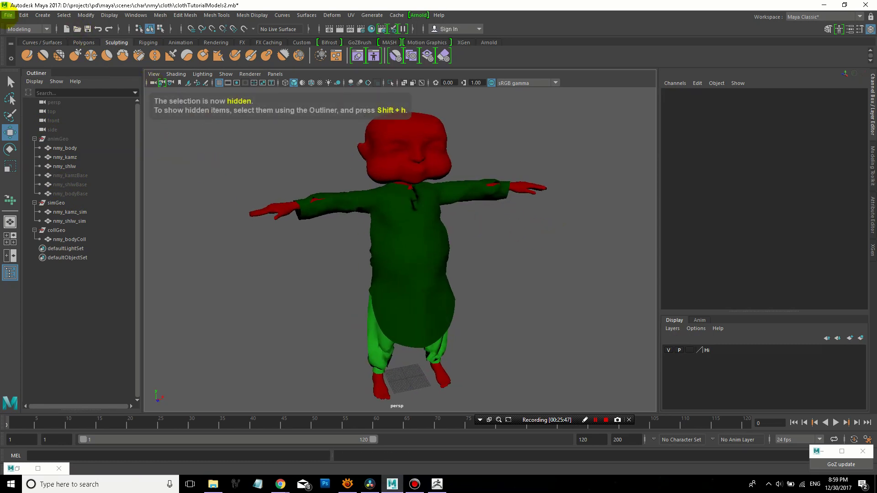
# Save the scene under the new file name clothTutorialModels3.mb in the cloth folder
pyautogui.click(9, 15)
pyautogui.click(27, 58)
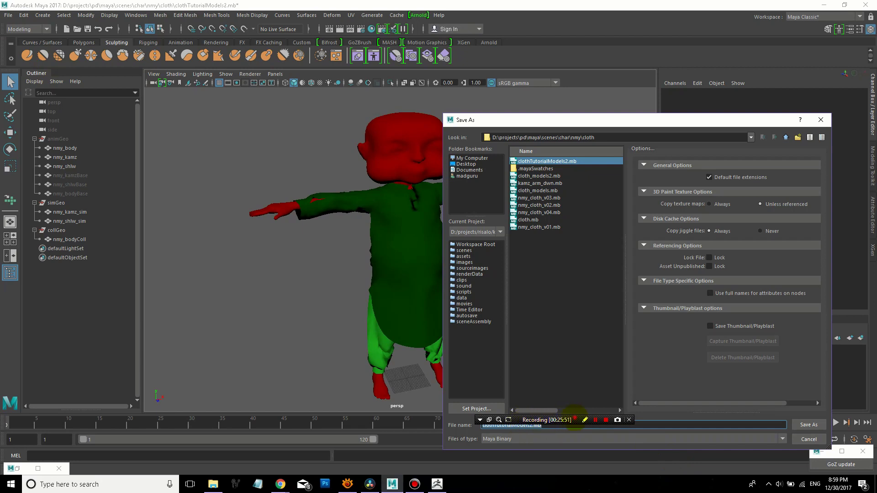
pyautogui.click(533, 425)
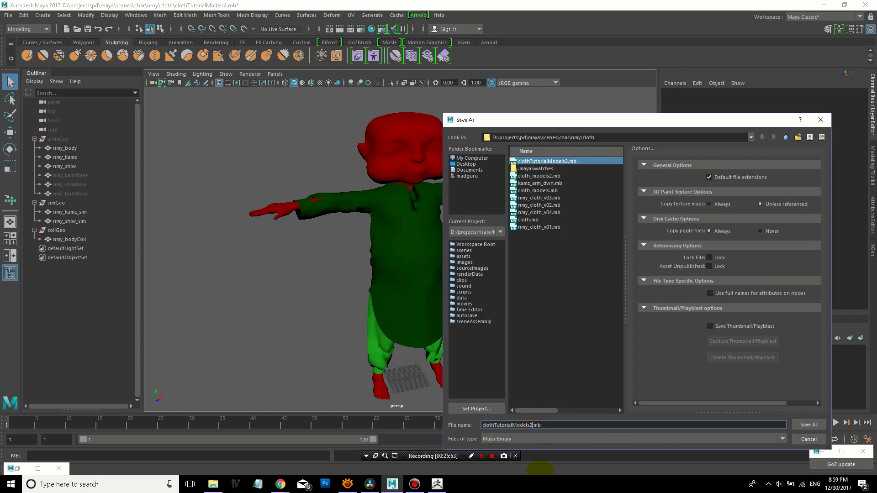
pyautogui.press('BackSpace')
pyautogui.write('3')
pyautogui.press('Return')
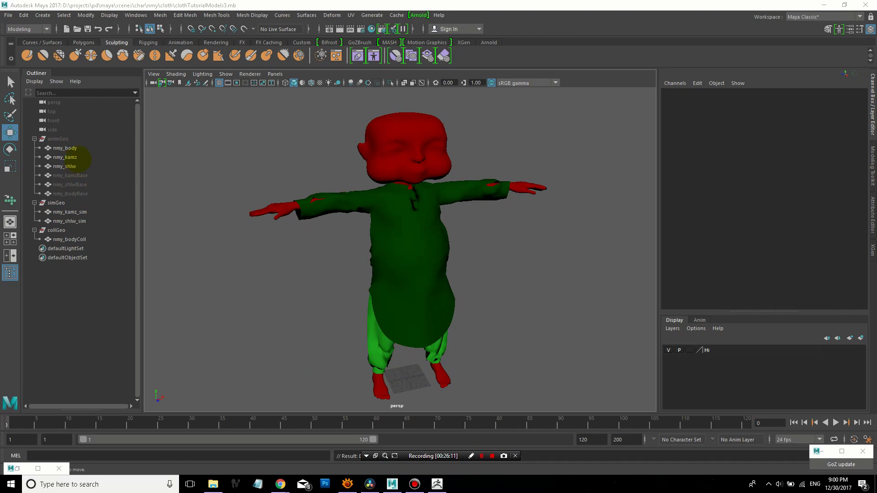
# Duplicate nmy_kamz and nmy_shlw, try moving the copies into simGeo and undo that move
pyautogui.click(68, 157)
pyautogui.keyDown('shift'); pyautogui.click(66, 166); pyautogui.keyUp('shift')
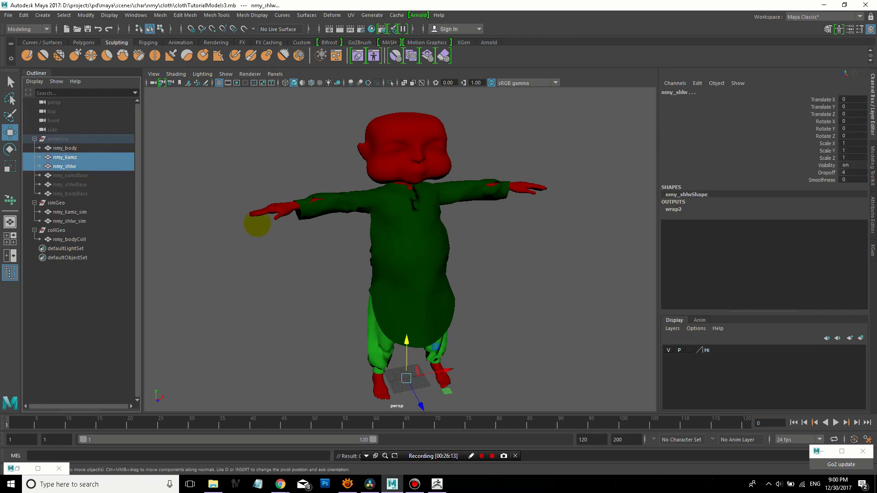
pyautogui.hotkey('ctrl', 'd')
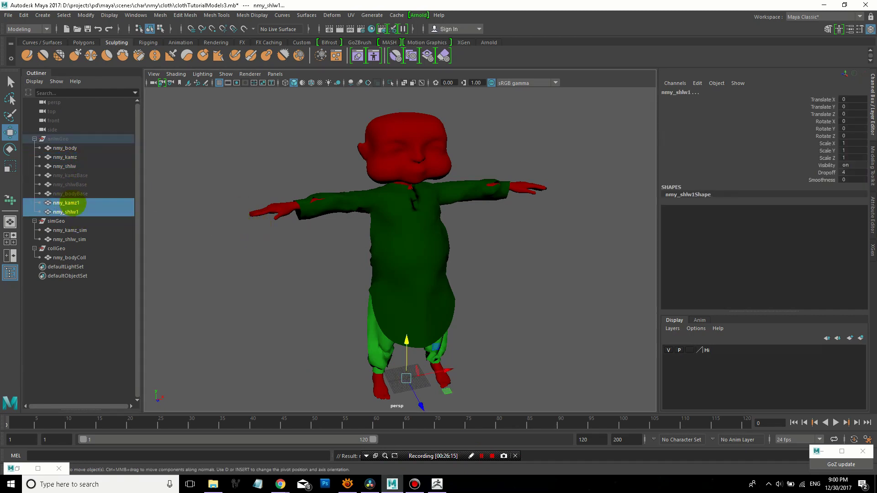
pyautogui.moveTo(73, 208); pyautogui.dragTo(95, 242)
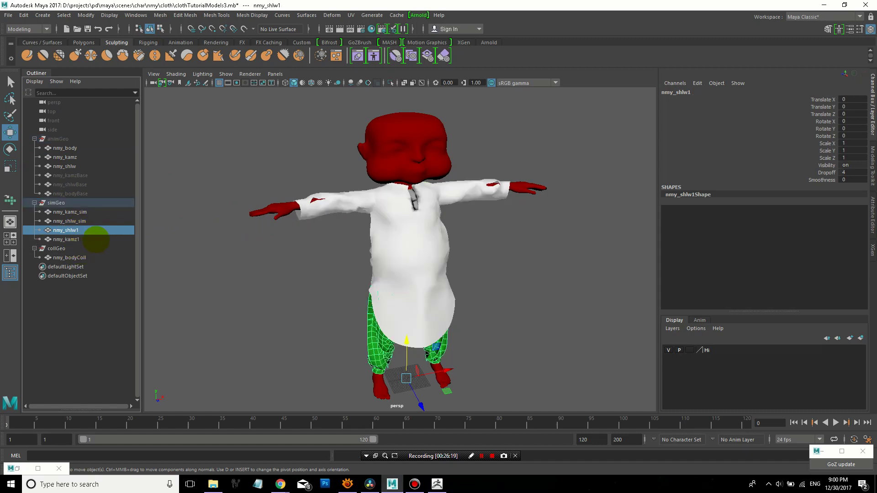
pyautogui.hotkey('ctrl', 'z')
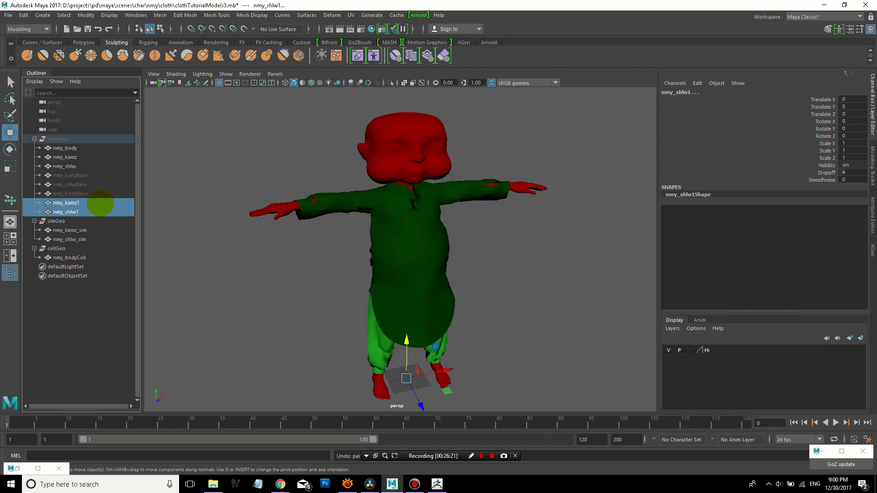
# Group the two garment copies outside animGeo and name the group clothRender
pyautogui.hotkey('ctrl', 'g')
pyautogui.hotkey('shift', 'p')
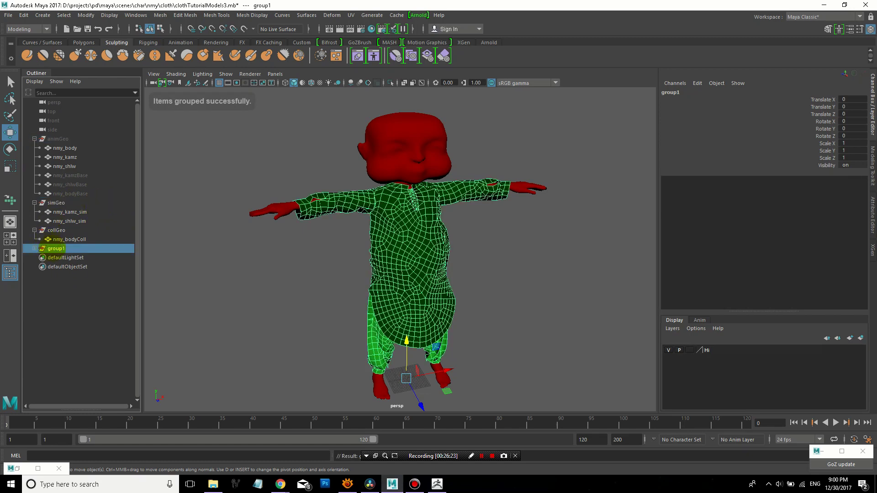
pyautogui.doubleClick(55, 248)
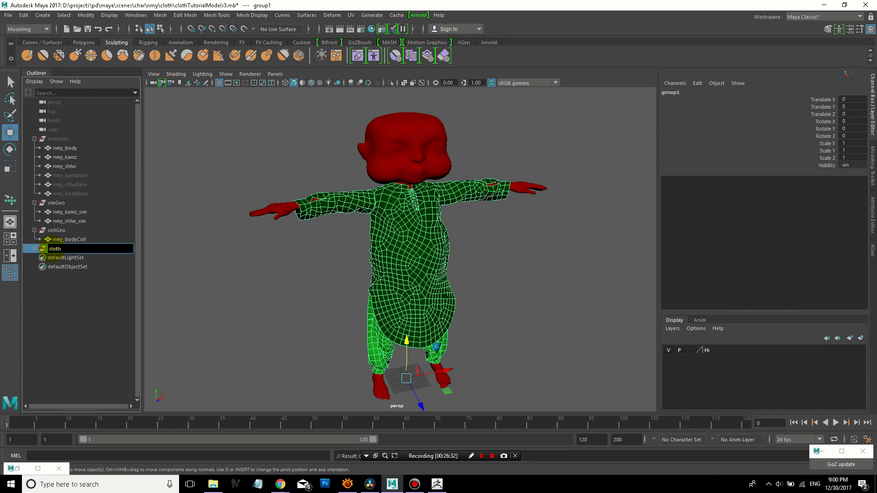
pyautogui.write('r')
pyautogui.press('Return')
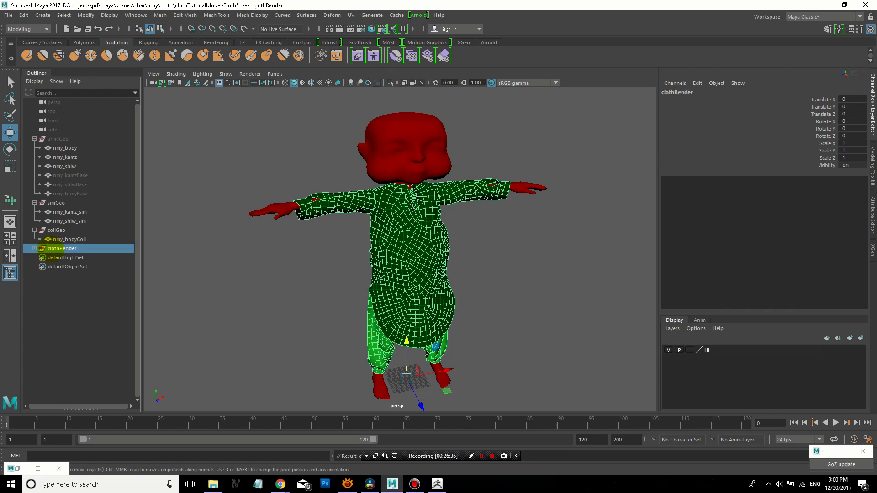
# Expand clothRender and rename the nmy_kamz copy nmy_kamzCloth
pyautogui.click(35, 248)
pyautogui.doubleClick(76, 257)
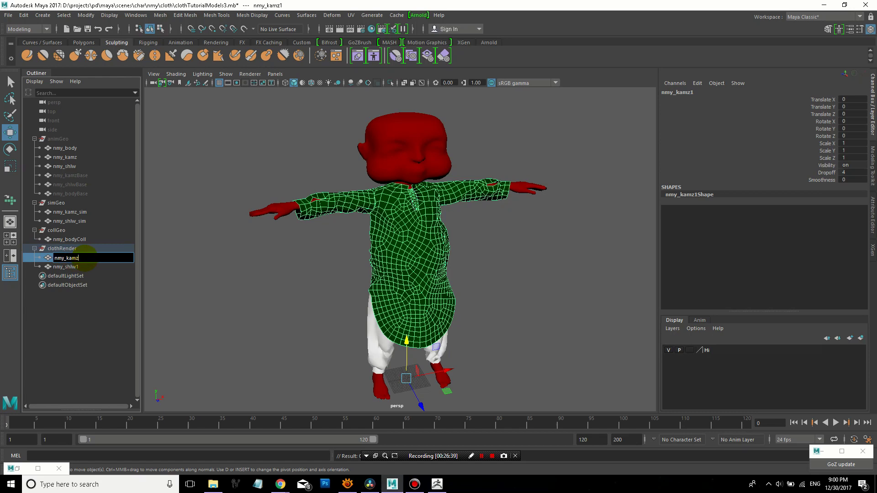
pyautogui.write('th')
pyautogui.press('Return')
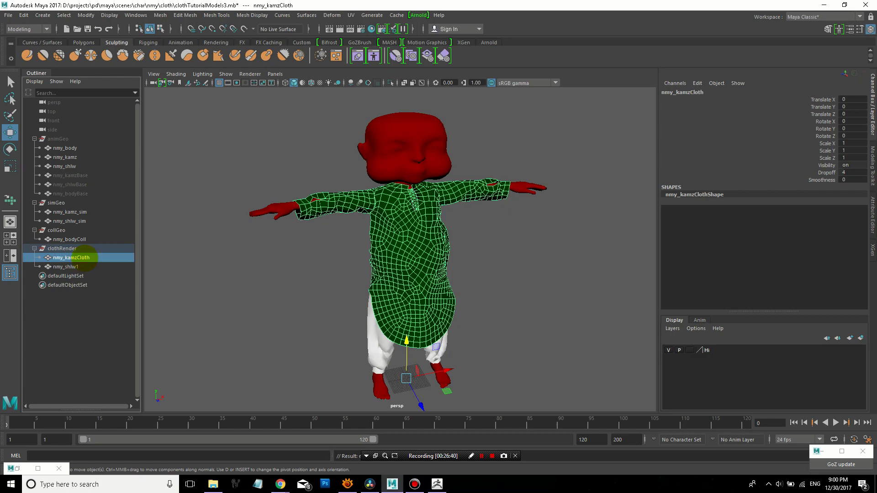
# Rename the nmy_shlw copy in clothRender nmy_shlwCloth, correcting the capitalisation of the suffix
pyautogui.doubleClick(91, 267)
pyautogui.write('C')
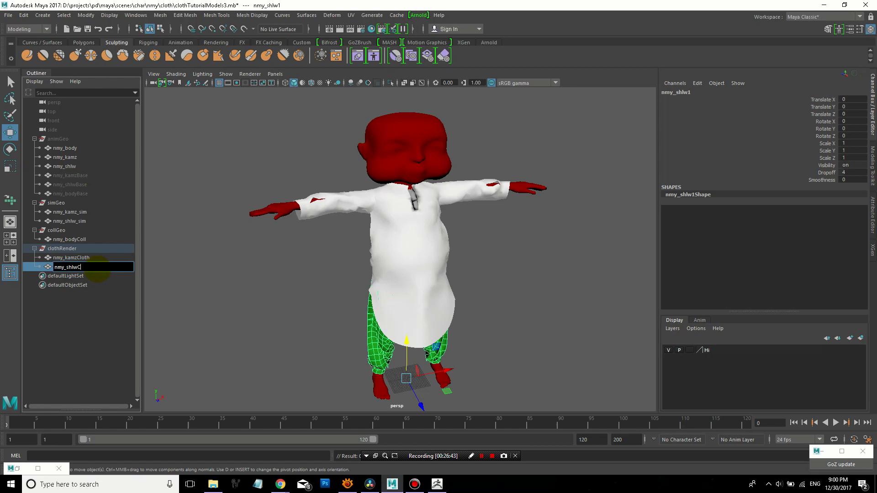
pyautogui.write('Loth')
pyautogui.press('Return')
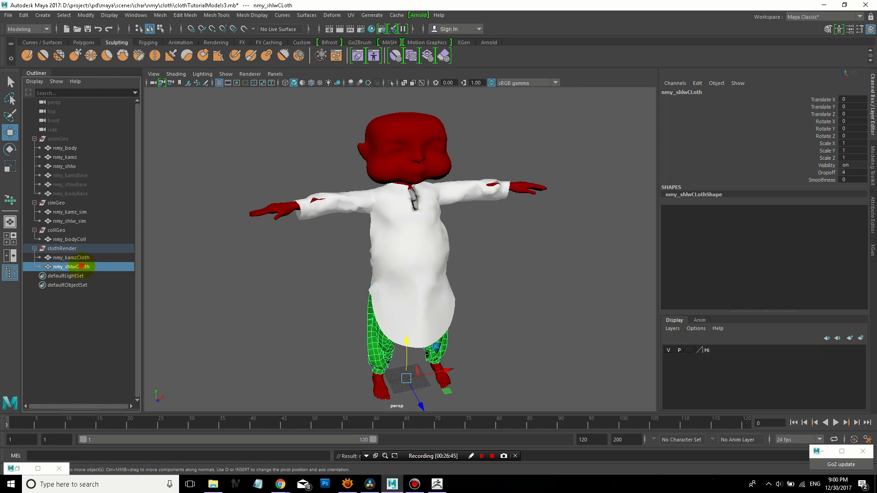
pyautogui.doubleClick(82, 268)
pyautogui.press('Delete')
pyautogui.write('l')
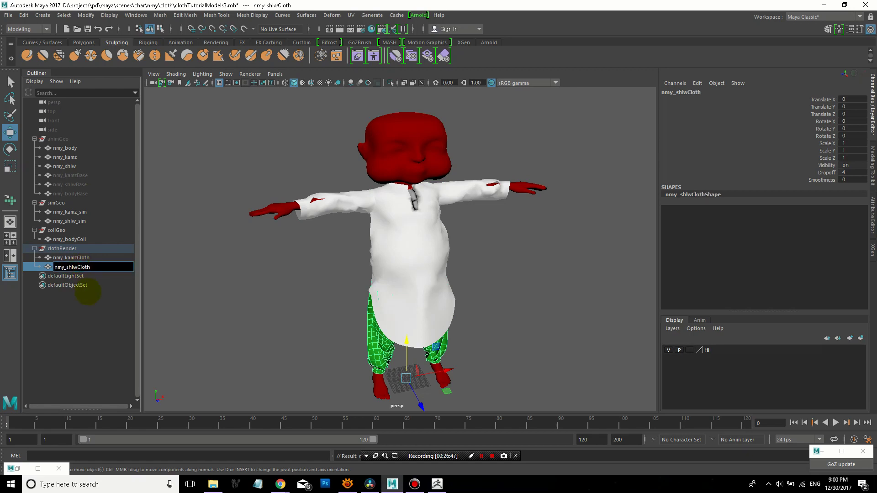
pyautogui.press('Return')
# Isolate nmy_kamzCloth and nmy_shlwCloth together in the perspective view
pyautogui.click(87, 257)
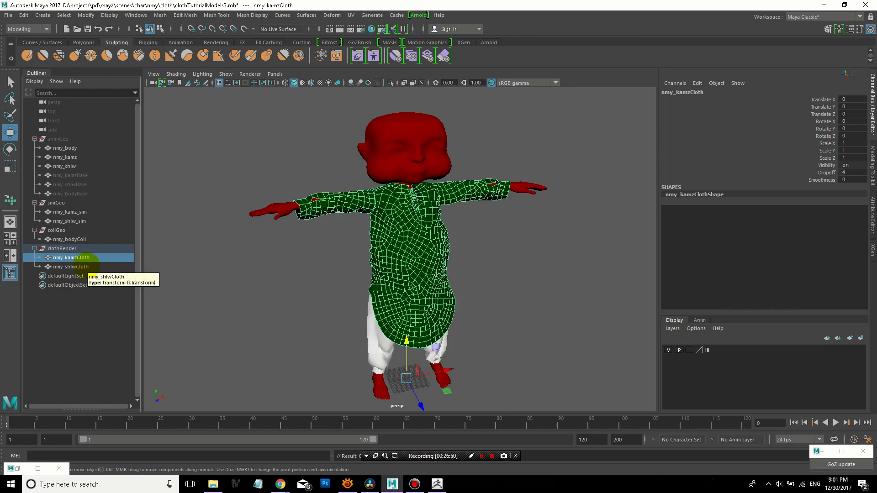
pyautogui.click(85, 266)
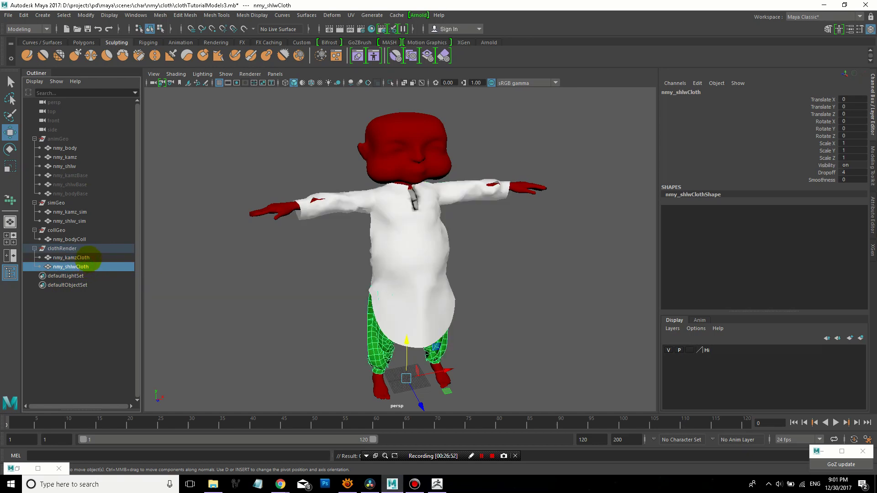
pyautogui.keyDown('shift'); pyautogui.click(92, 257); pyautogui.keyUp('shift')
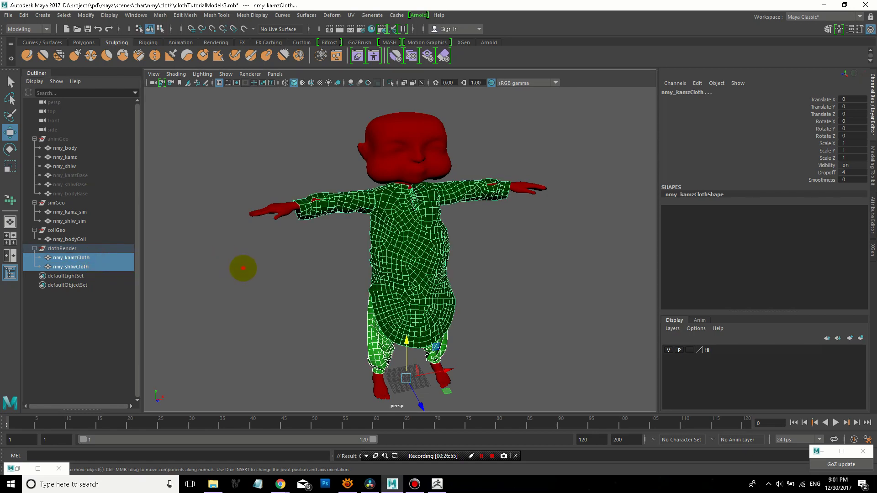
pyautogui.hotkey('ctrl', '1')
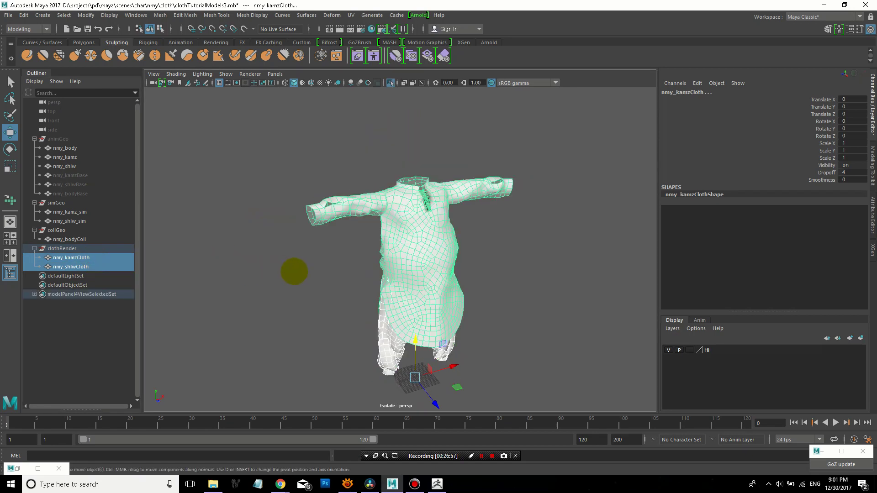
# Examine the hem of nmy_kamzCloth and the folds and leg openings of nmy_shlwCloth up close
pyautogui.moveTo(294, 268)
pyautogui.keyDown('alt'); pyautogui.mouseDown()
pyautogui.moveTo(269, 270)
pyautogui.moveTo(305, 271)
pyautogui.mouseUp(); pyautogui.keyUp('alt')
pyautogui.click(329, 262)
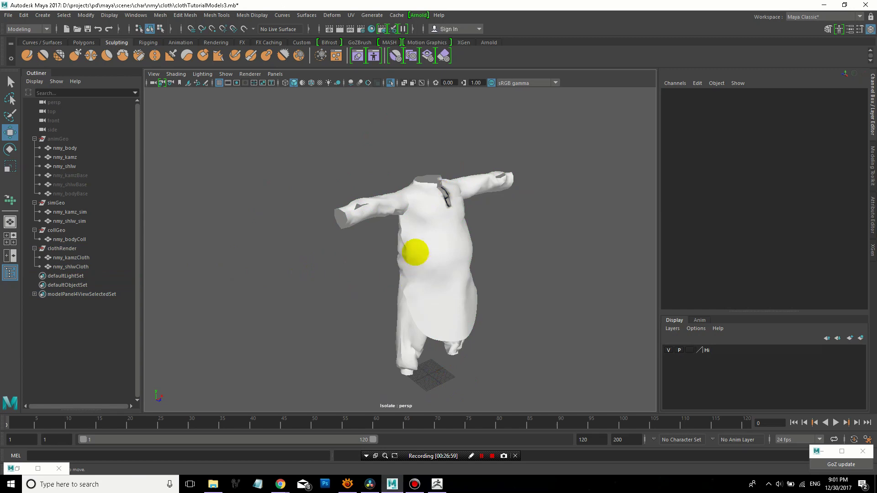
pyautogui.scroll(5, 432, 258)
pyautogui.click(433, 259)
pyautogui.keyDown('alt'); pyautogui.moveTo(410, 286); pyautogui.dragTo(349, 94, button='middle'); pyautogui.keyUp('alt')
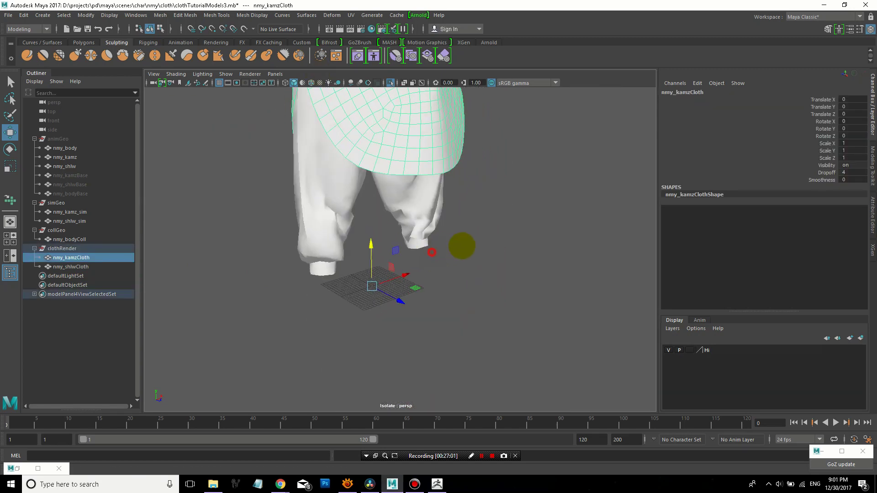
pyautogui.keyDown('alt'); pyautogui.moveTo(462, 247); pyautogui.dragTo(478, 200); pyautogui.keyUp('alt')
pyautogui.keyDown('alt'); pyautogui.moveTo(477, 200); pyautogui.dragTo(441, 295, button='middle'); pyautogui.keyUp('alt')
pyautogui.scroll(3, 439, 247)
pyautogui.keyDown('alt'); pyautogui.moveTo(454, 241); pyautogui.dragTo(483, 221); pyautogui.keyUp('alt')
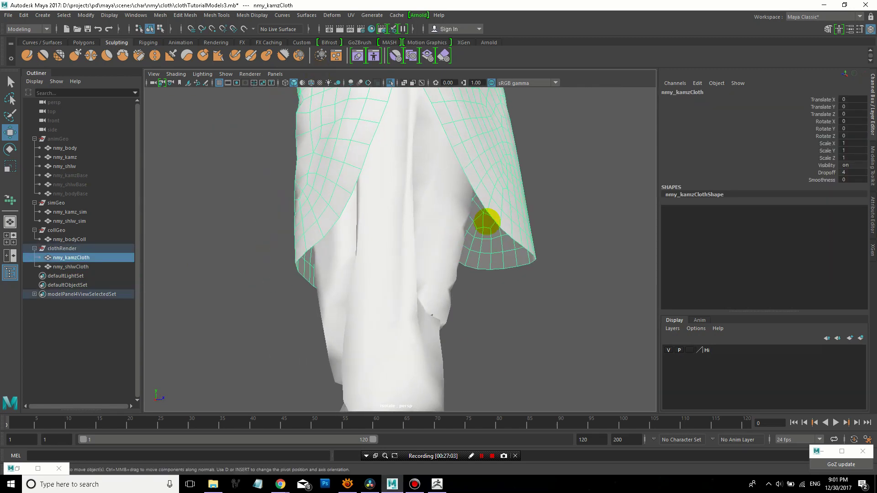
pyautogui.click(435, 294)
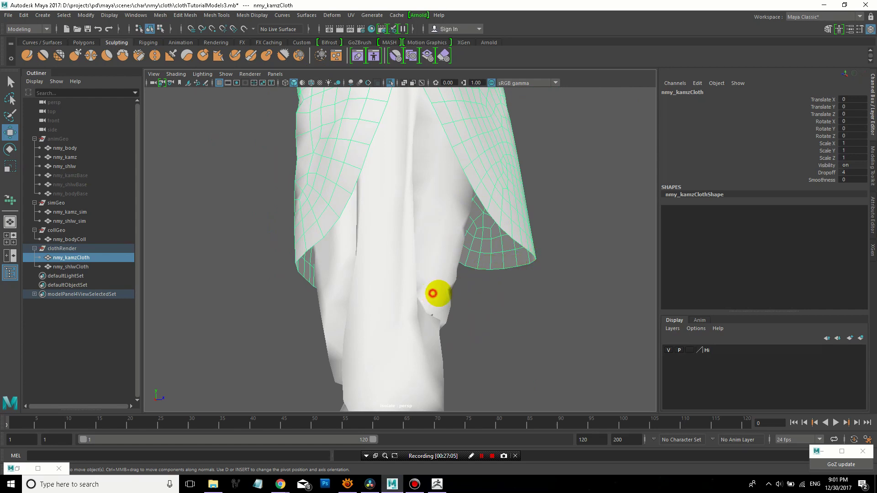
pyautogui.keyDown('alt'); pyautogui.moveTo(415, 303); pyautogui.dragTo(434, 302); pyautogui.keyUp('alt')
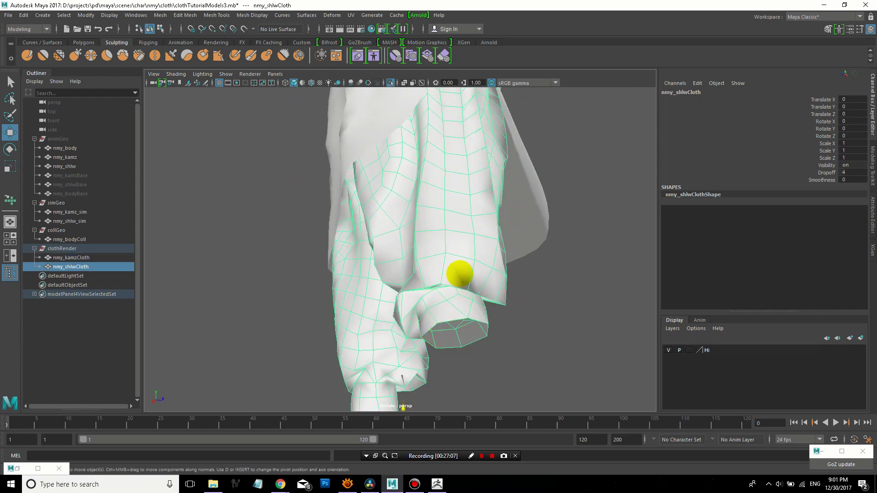
pyautogui.keyDown('alt'); pyautogui.moveTo(444, 264); pyautogui.dragTo(394, 278); pyautogui.keyUp('alt')
# Examine the collar, front placket and sleeves of nmy_kamzCloth from several angles
pyautogui.scroll(-8, 397, 241)
pyautogui.keyDown('alt'); pyautogui.moveTo(414, 158); pyautogui.dragTo(393, 232, button='middle'); pyautogui.keyUp('alt')
pyautogui.scroll(6, 393, 236)
pyautogui.keyDown('alt'); pyautogui.moveTo(357, 259); pyautogui.dragTo(271, 268); pyautogui.keyUp('alt')
pyautogui.scroll(5, 330, 234)
pyautogui.keyDown('alt'); pyautogui.moveTo(329, 229); pyautogui.dragTo(393, 232); pyautogui.keyUp('alt')
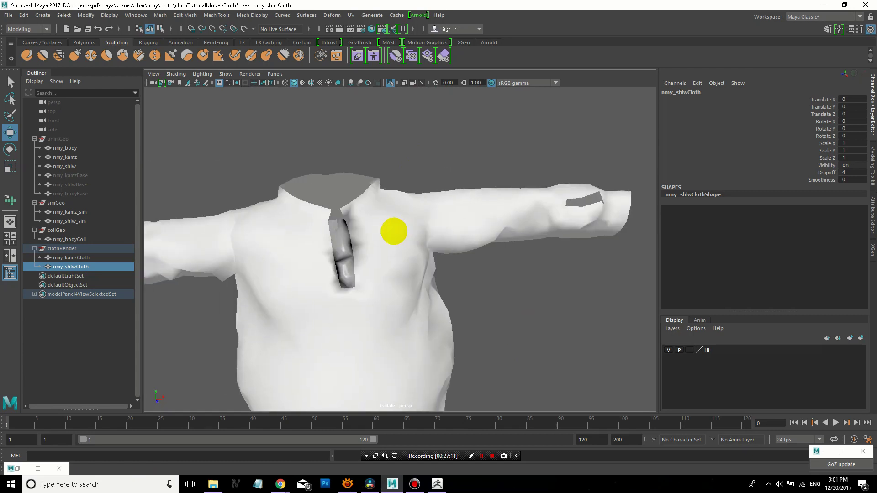
pyautogui.click(329, 245)
pyautogui.keyDown('alt'); pyautogui.moveTo(325, 263); pyautogui.dragTo(370, 241); pyautogui.keyUp('alt')
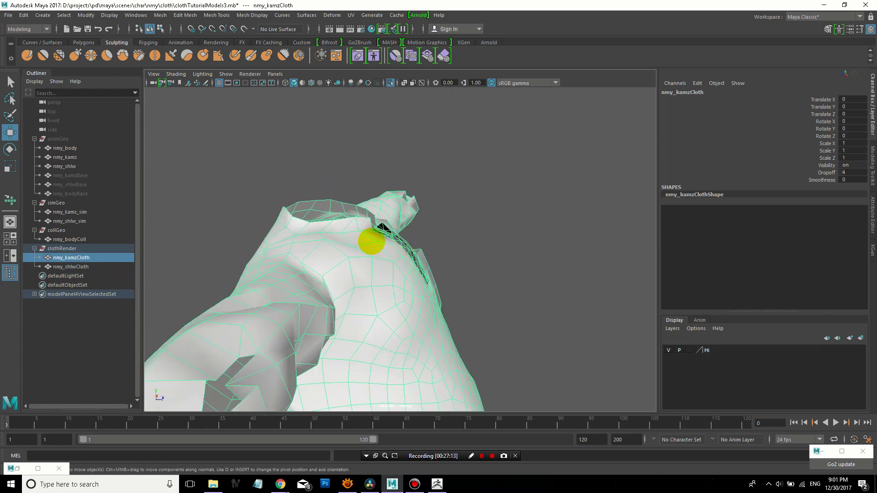
pyautogui.scroll(-8, 360, 277)
pyautogui.moveTo(361, 276)
pyautogui.keyDown('alt'); pyautogui.mouseDown()
pyautogui.moveTo(322, 303)
pyautogui.moveTo(362, 274)
pyautogui.mouseUp(); pyautogui.keyUp('alt')
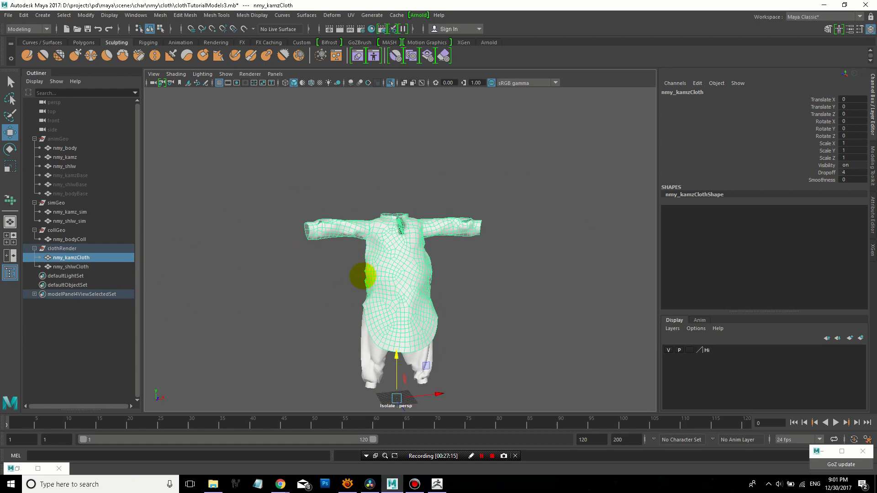
# Bind nmy_kamzCloth to nmy_kamz_sim with a Wrap deformer, keeping the wrap options open
pyautogui.click(79, 258)
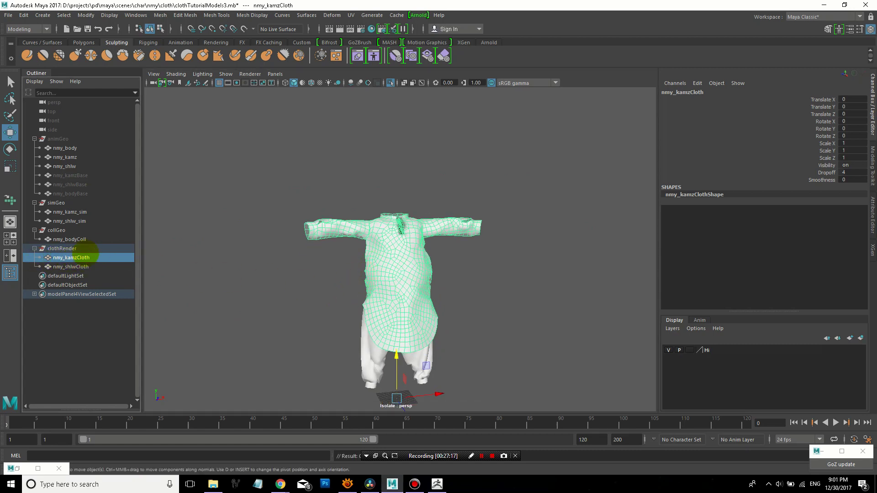
pyautogui.keyDown('ctrl'); pyautogui.click(73, 212); pyautogui.keyUp('ctrl')
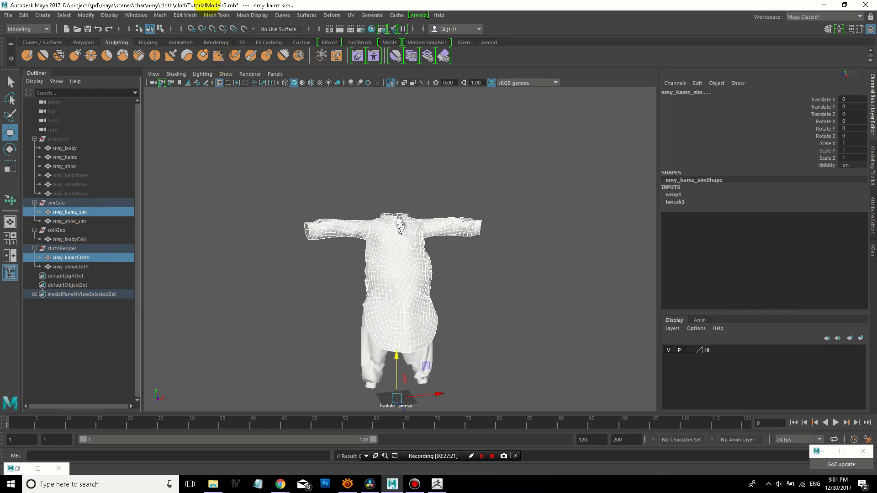
pyautogui.click(332, 15)
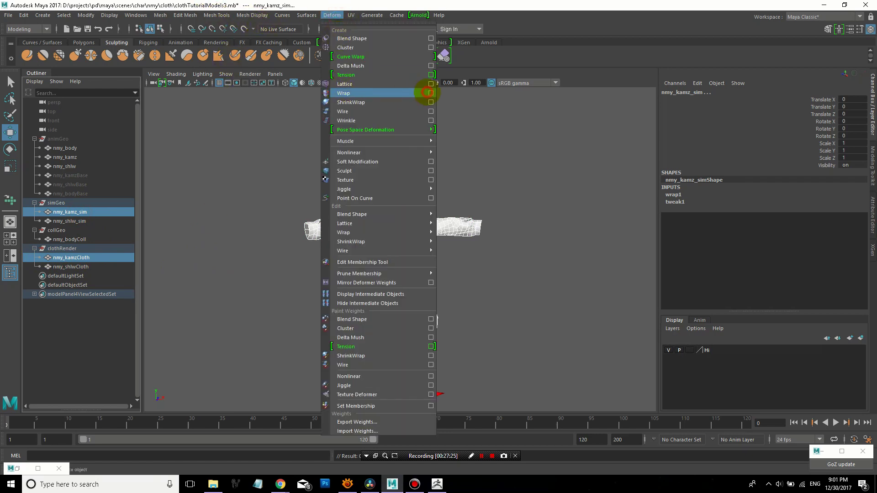
pyautogui.click(431, 93)
pyautogui.click(701, 235)
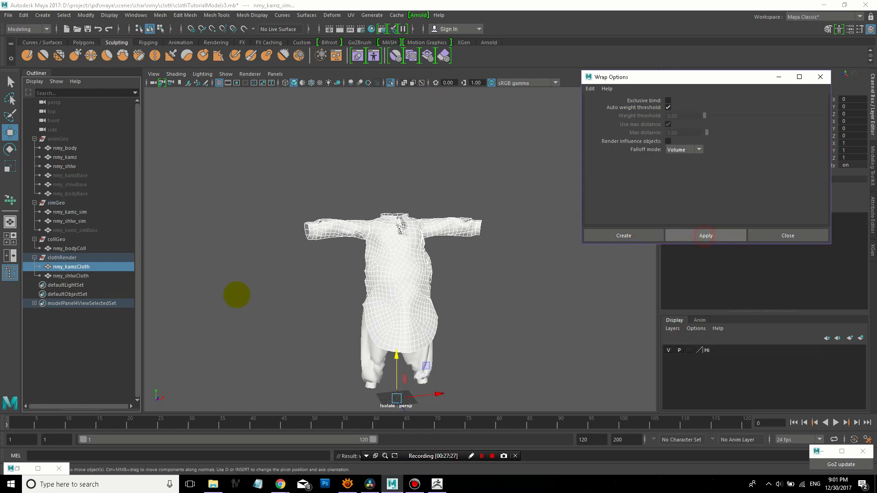
# Bind nmy_shlwCloth to nmy_shlw_sim with a Wrap deformer using the same options
pyautogui.click(87, 276)
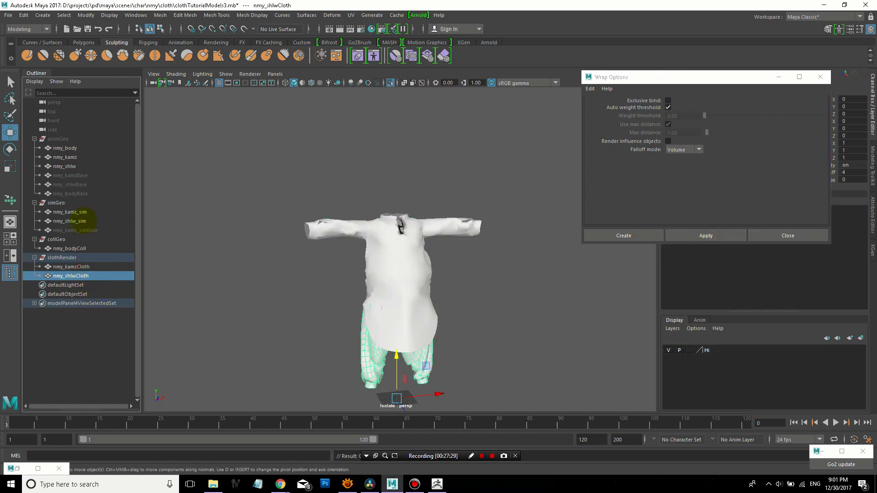
pyautogui.keyDown('ctrl'); pyautogui.click(85, 221); pyautogui.keyUp('ctrl')
pyautogui.click(725, 235)
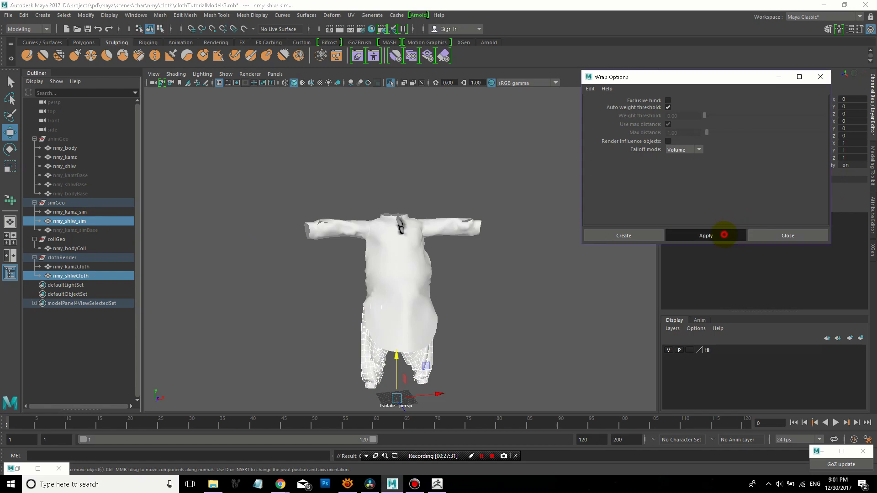